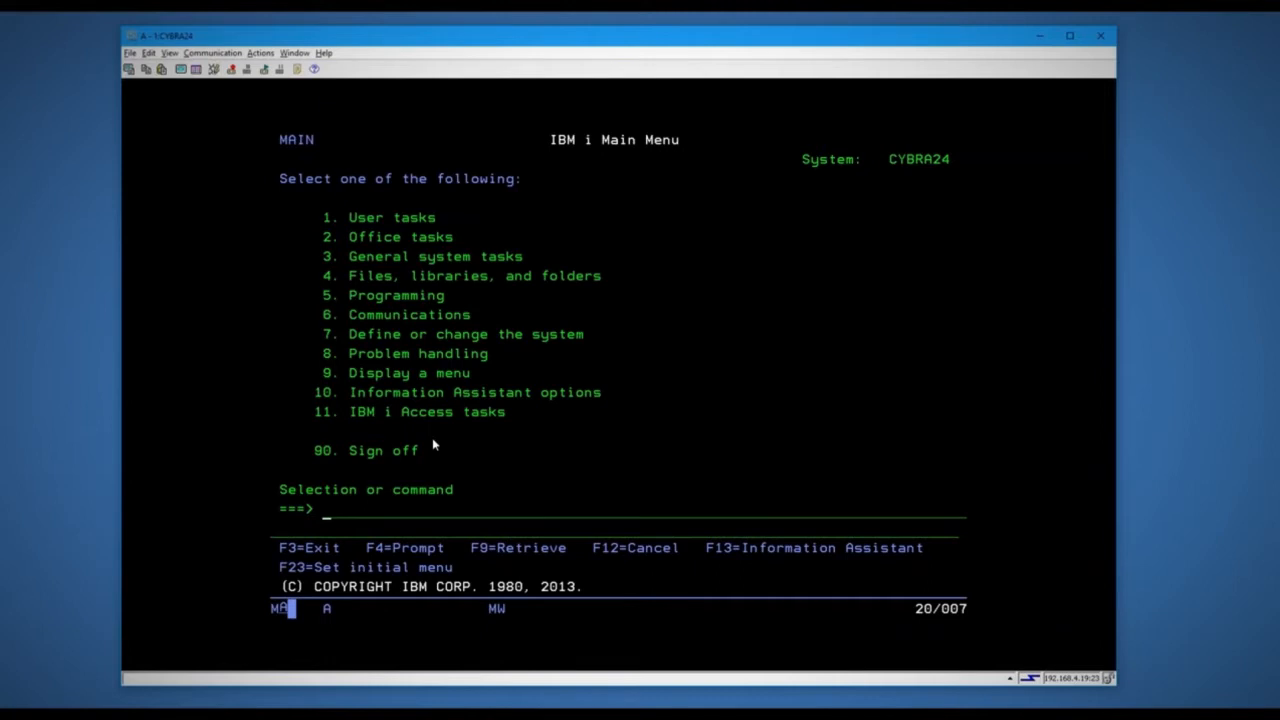
Start MarkMagic with the strmrkmag command and set the user library to R60MM.
text(strmrkmag)
key(Return)
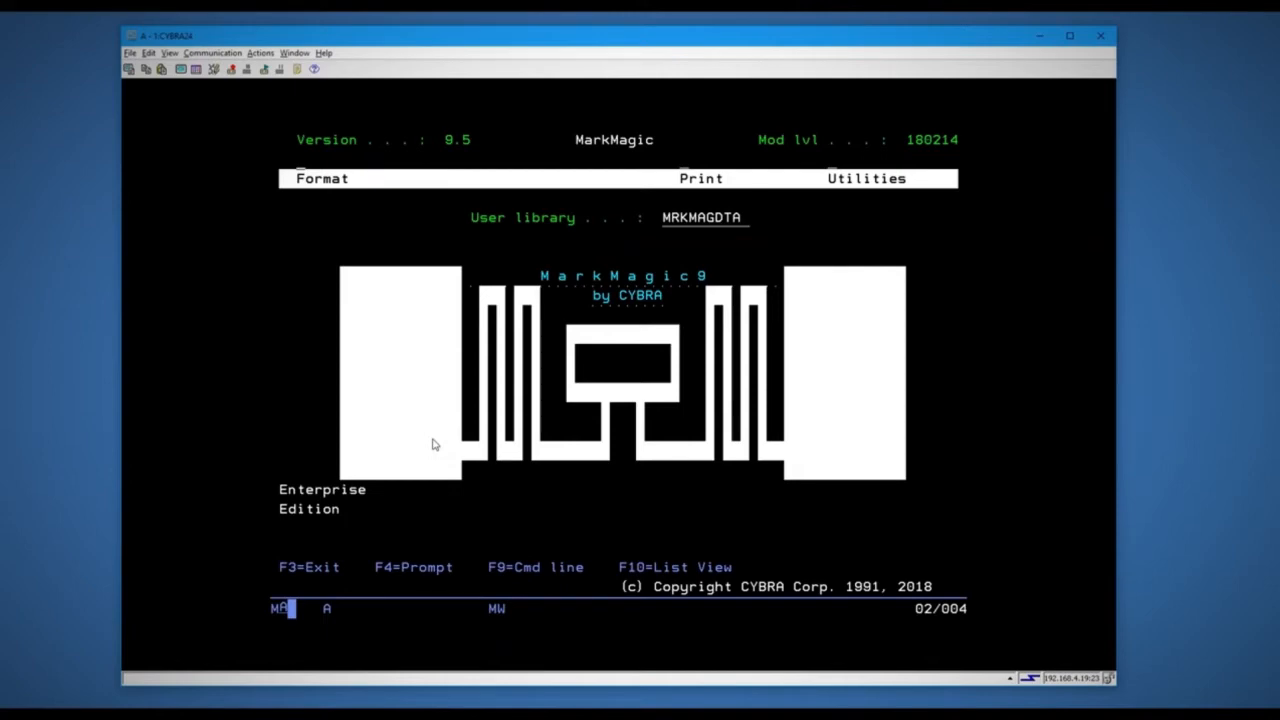
click(667, 220)
text(R)
text(O)
text(0)
text(MM)
key(Return)
Show the library's formats in list view and review the HPLJ4P and HPPCL5 forms.
key(F10)
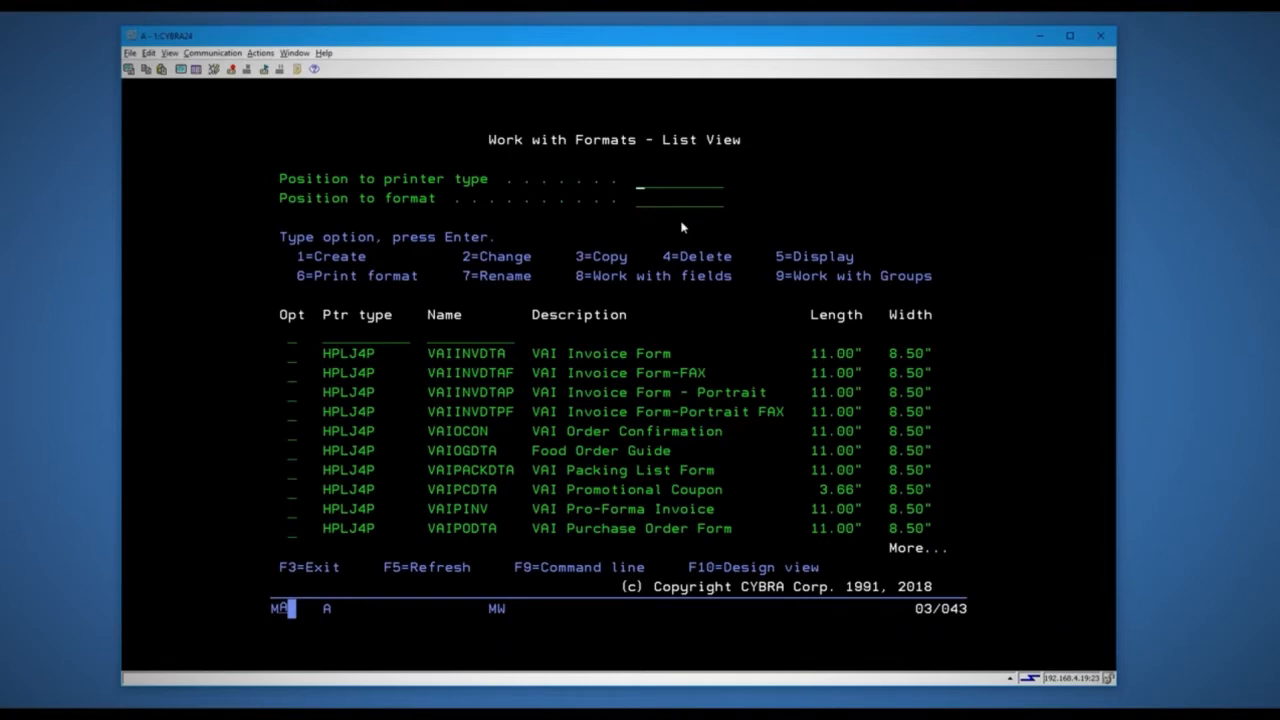
key(Page_Down)
key(Page_Down)
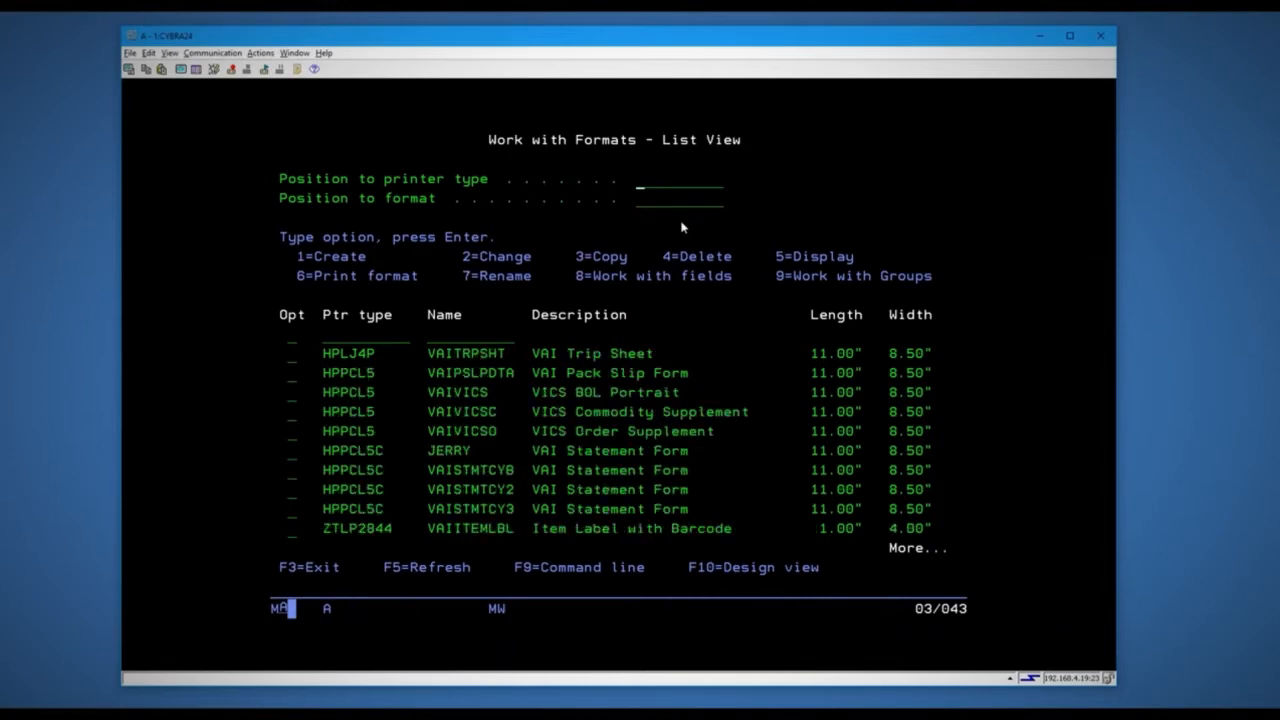
key(Page_Up)
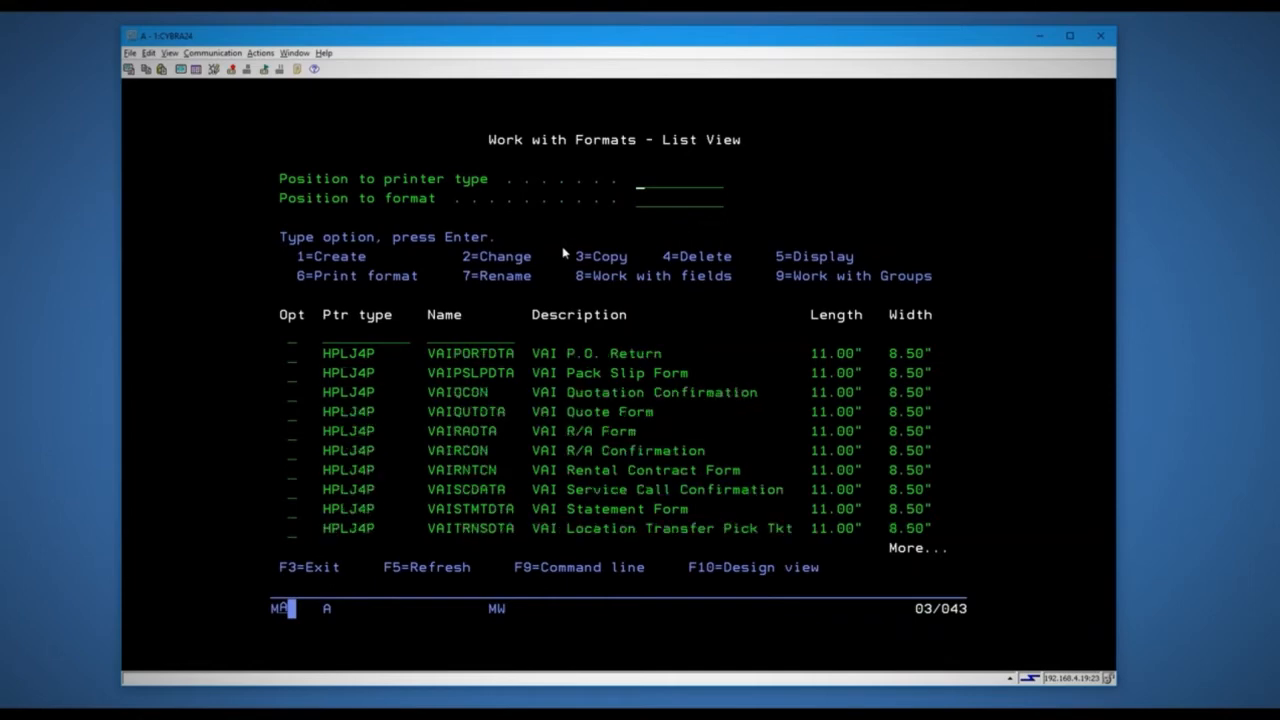
drag(327, 369, 420, 382)
click(329, 396)
key(Page_Down)
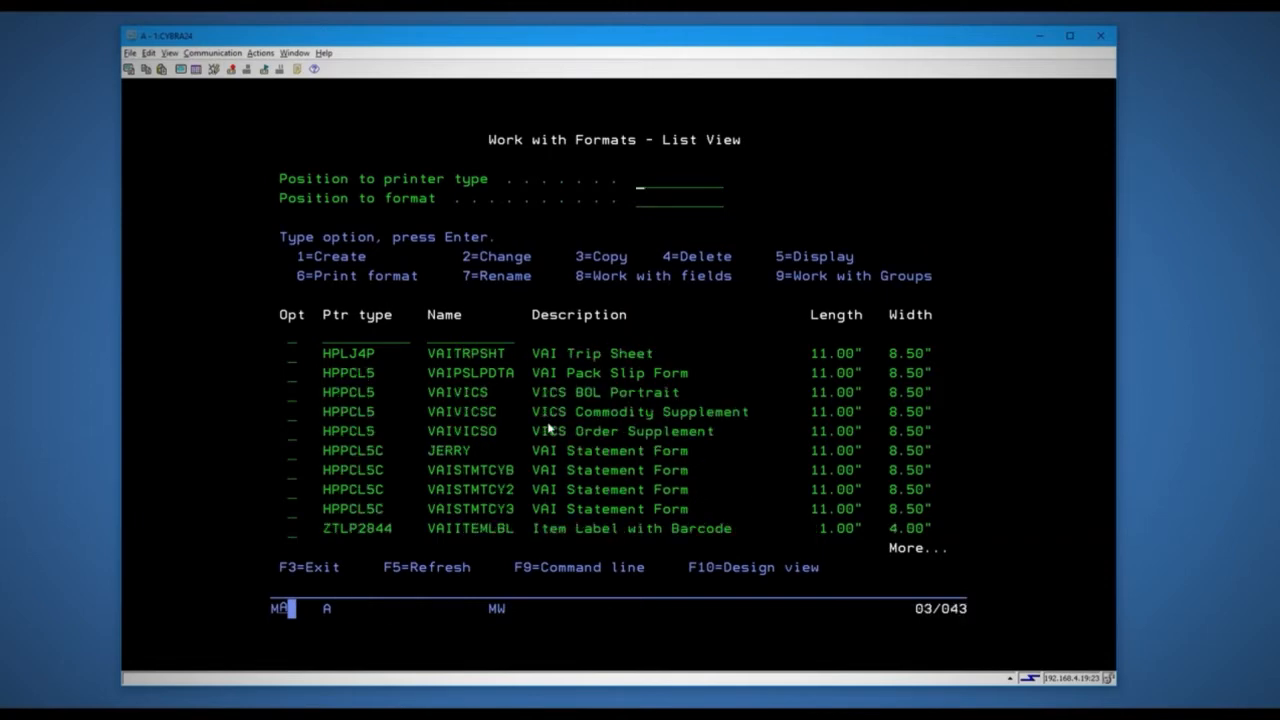
Review the HPPCL5C statement forms and the Zebra label formats in the list, and leave the list view.
key(Page_Down)
key(Page_Up)
drag(326, 456, 523, 480)
click(565, 492)
key(Page_Down)
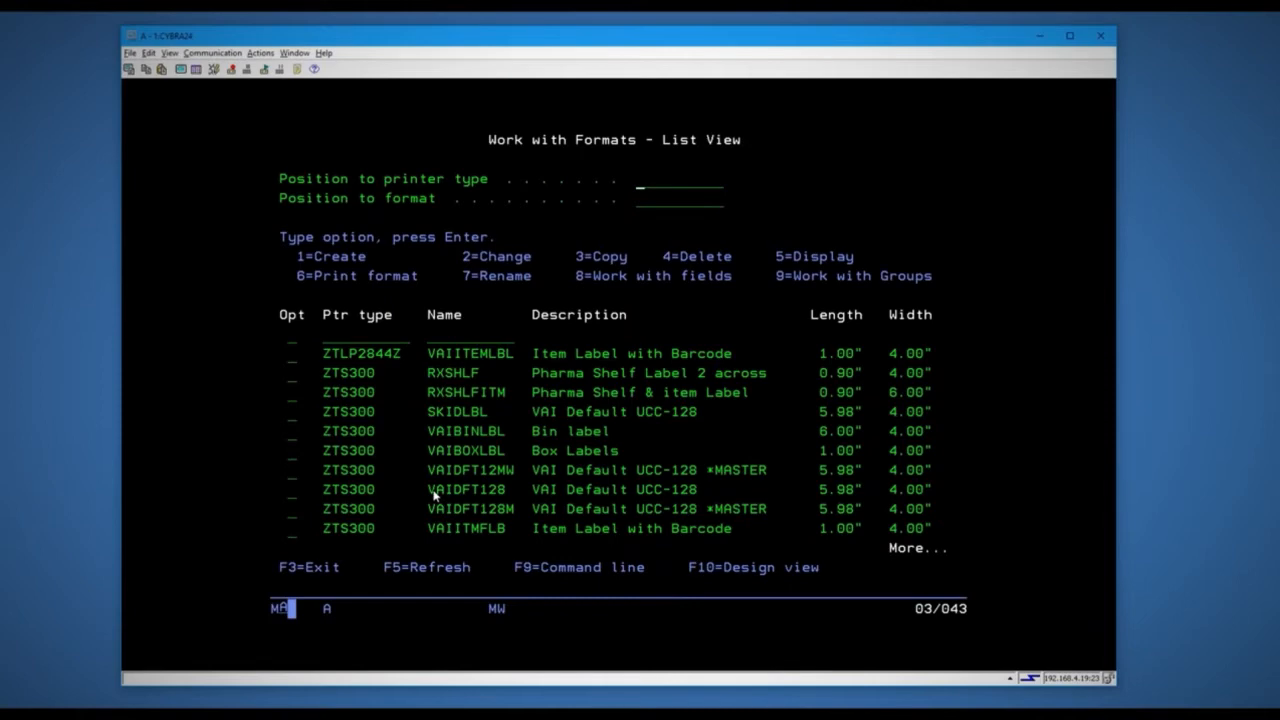
click(629, 454)
key(Home)
key(Page_Down)
key(Page_Up)
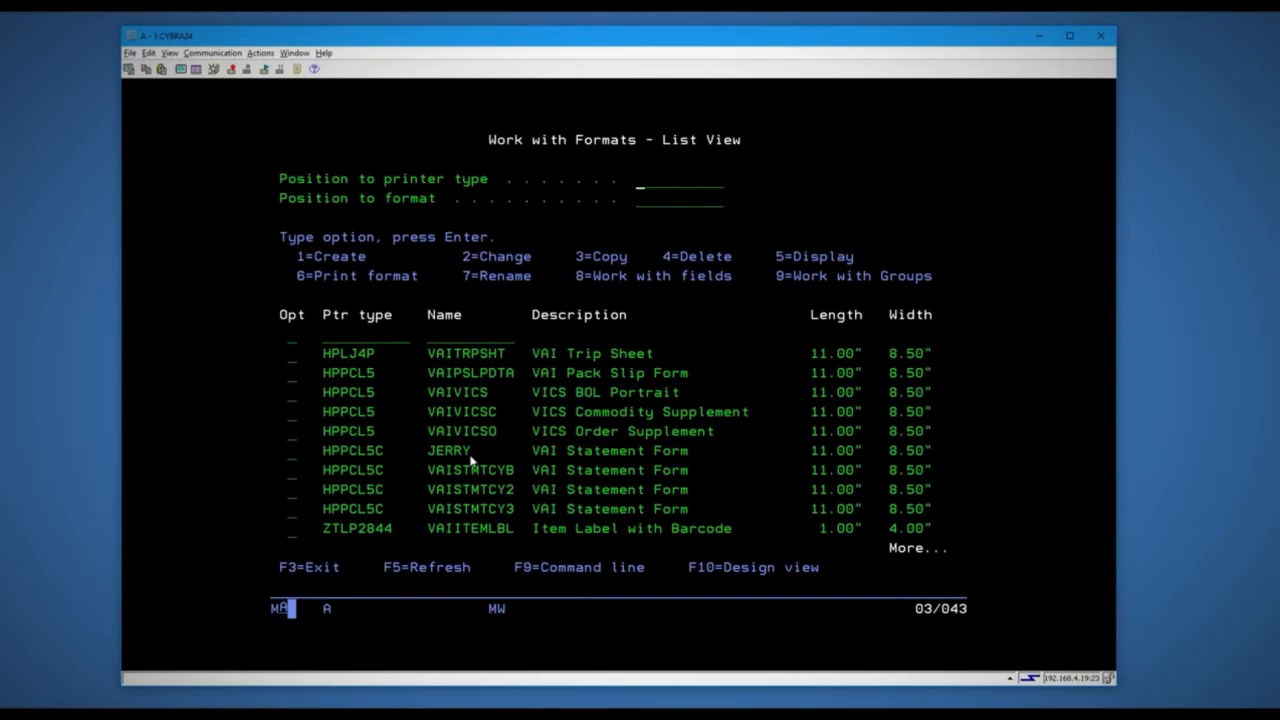
key(Page_Up)
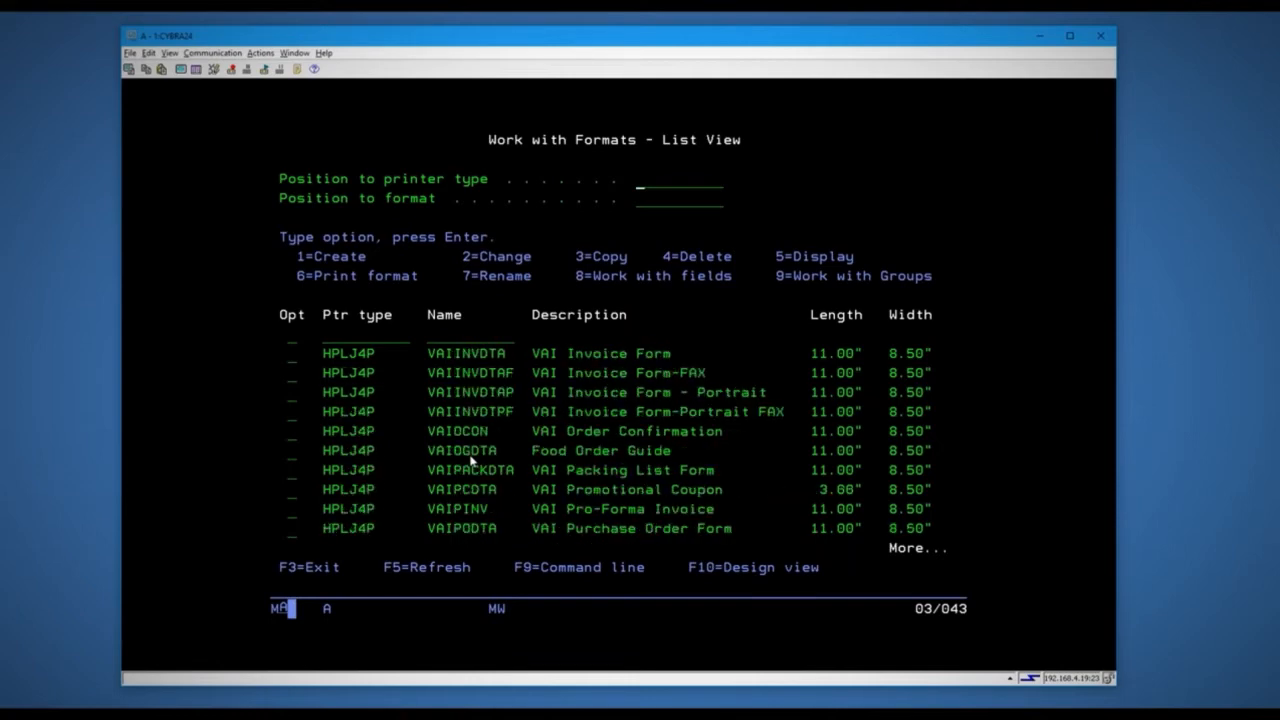
key(F3)
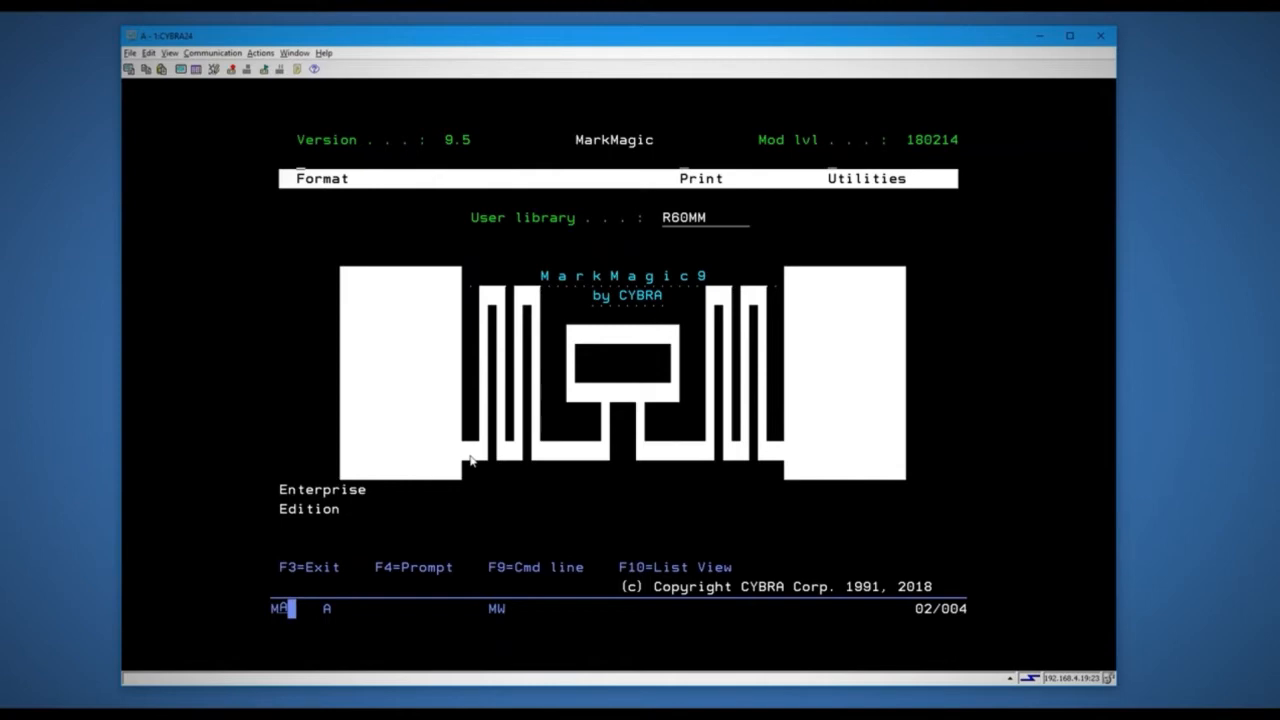
Change the user library to R60MMMODS and show its formats in list view.
click(713, 221)
text(MODS)
key(Left)
key(Left)
key(Left)
key(Left)
key(Right)
key(Right)
key(Right)
key(Right)
key(Return)
key(F10)
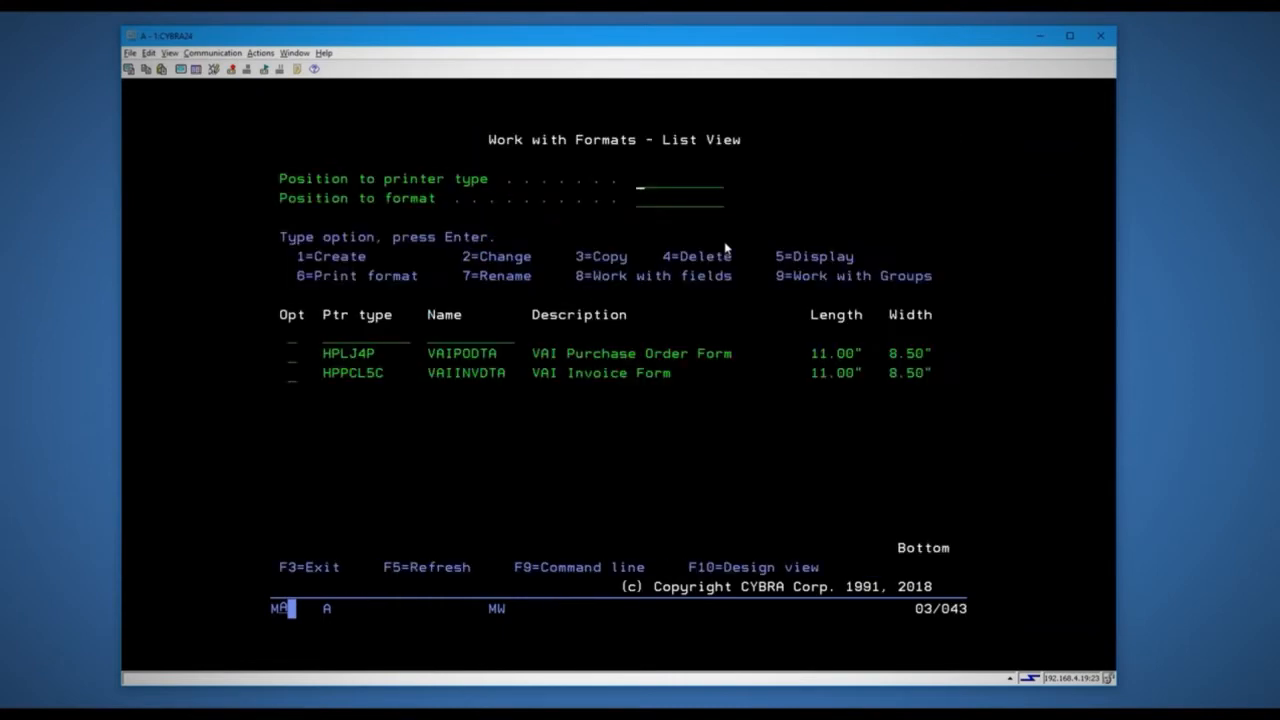
Examine the printer types and names of the purchase order and invoice formats in the R60MMMODS list.
key(Page_Up)
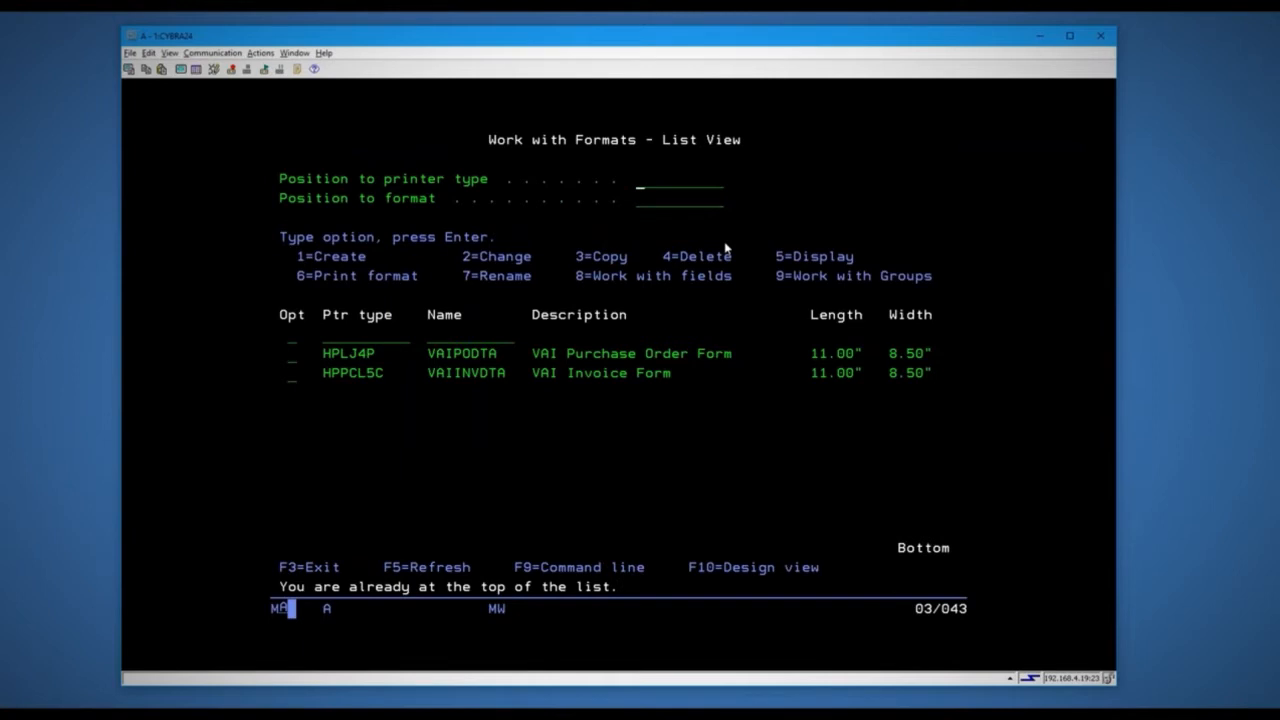
key(Down)
key(Down)
key(Down)
key(Down)
key(Down)
drag(328, 355, 436, 358)
click(513, 360)
click(296, 362)
click(296, 377)
drag(326, 377, 588, 374)
click(588, 374)
click(294, 377)
key(Down)
key(Up)
click(563, 377)
click(408, 376)
Try to copy the VAIINVDTA format from device HPLJ4P to device HPPCL5C.
key(F10)
text(F)
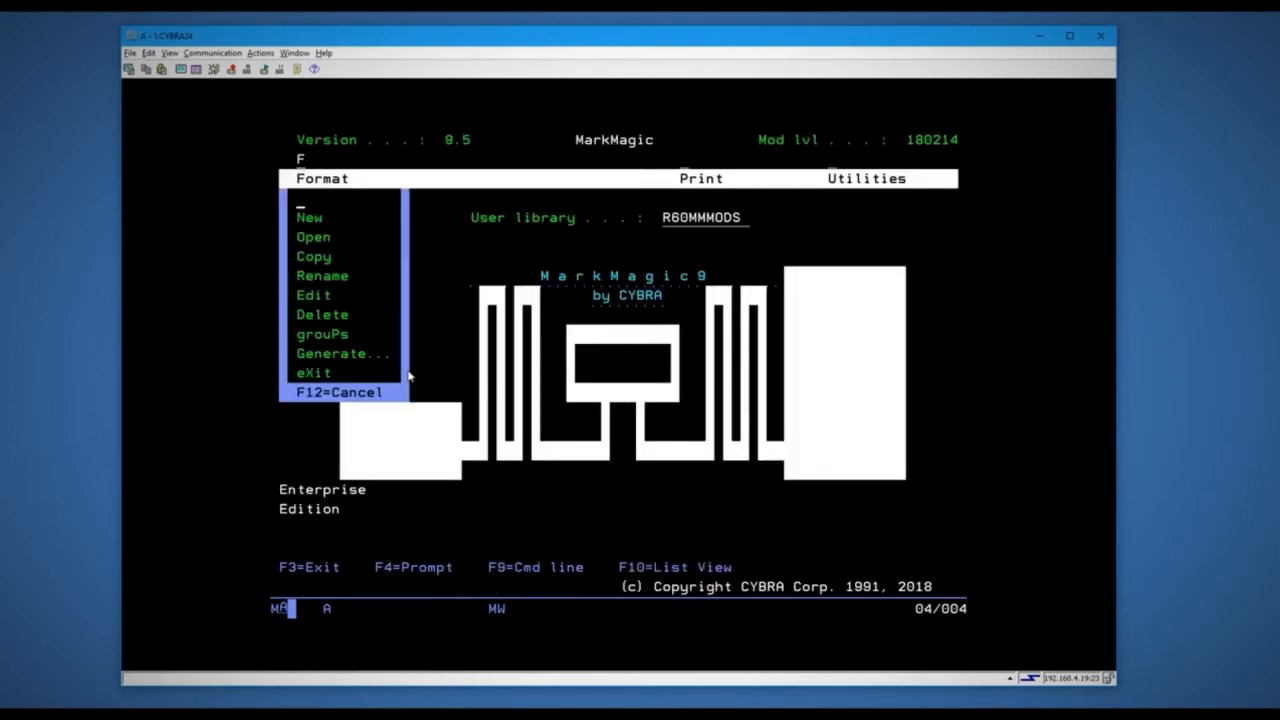
text(C)
key(Return)
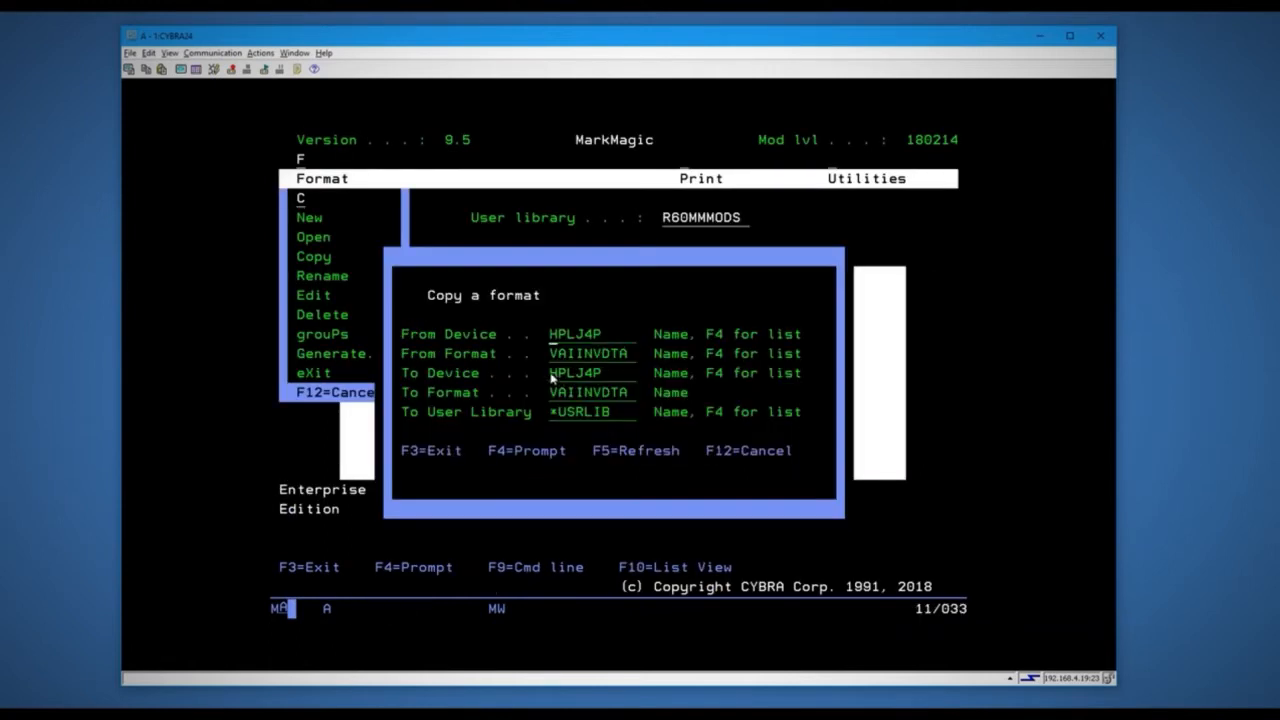
click(643, 372)
click(568, 375)
text(PCL5C)
key(Return)
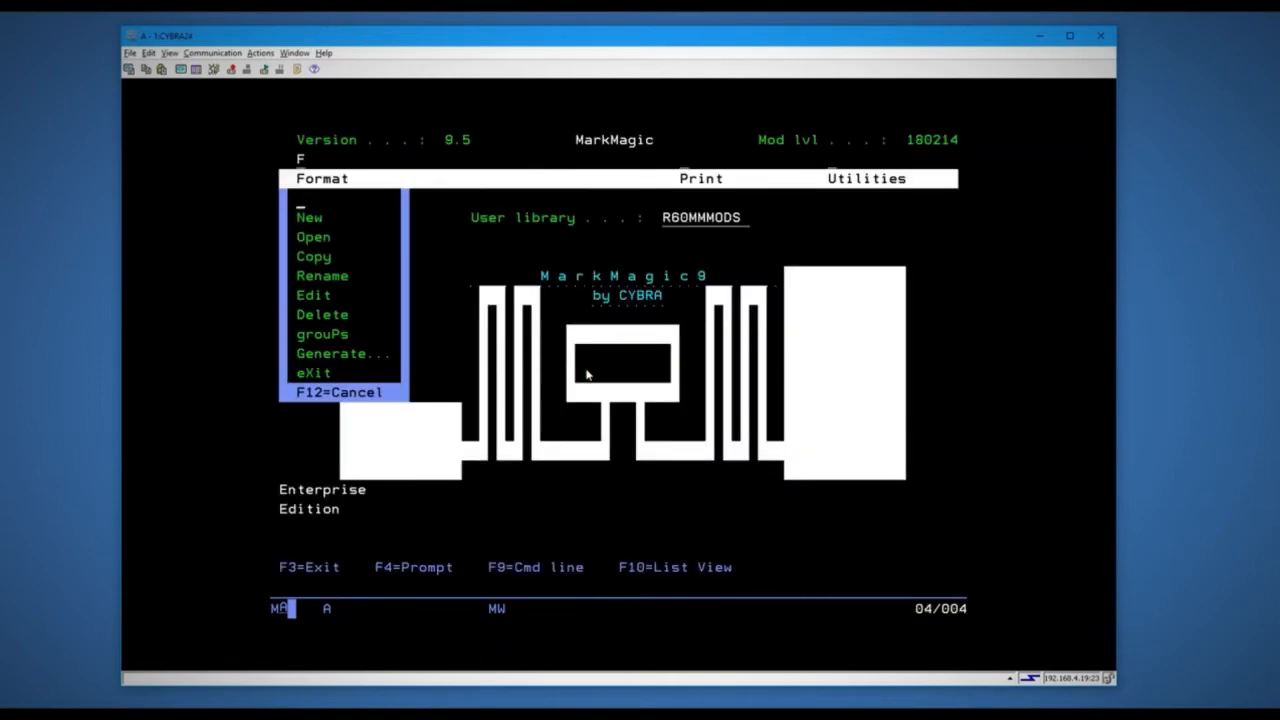
key(F12)
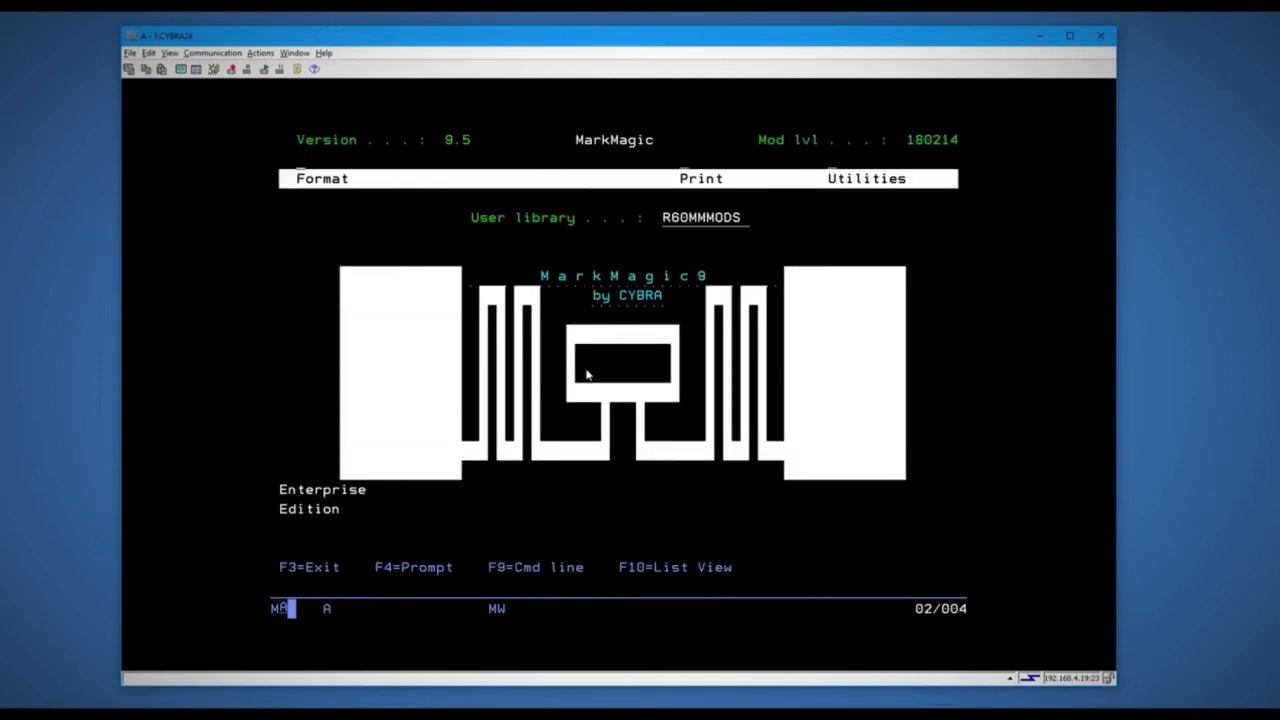
Try to copy the HPLJ4P VAIINVDTA format to user library R60MMMODS, and exit to the IBM i Main Menu.
text(F)
key(Return)
text(C)
key(Return)
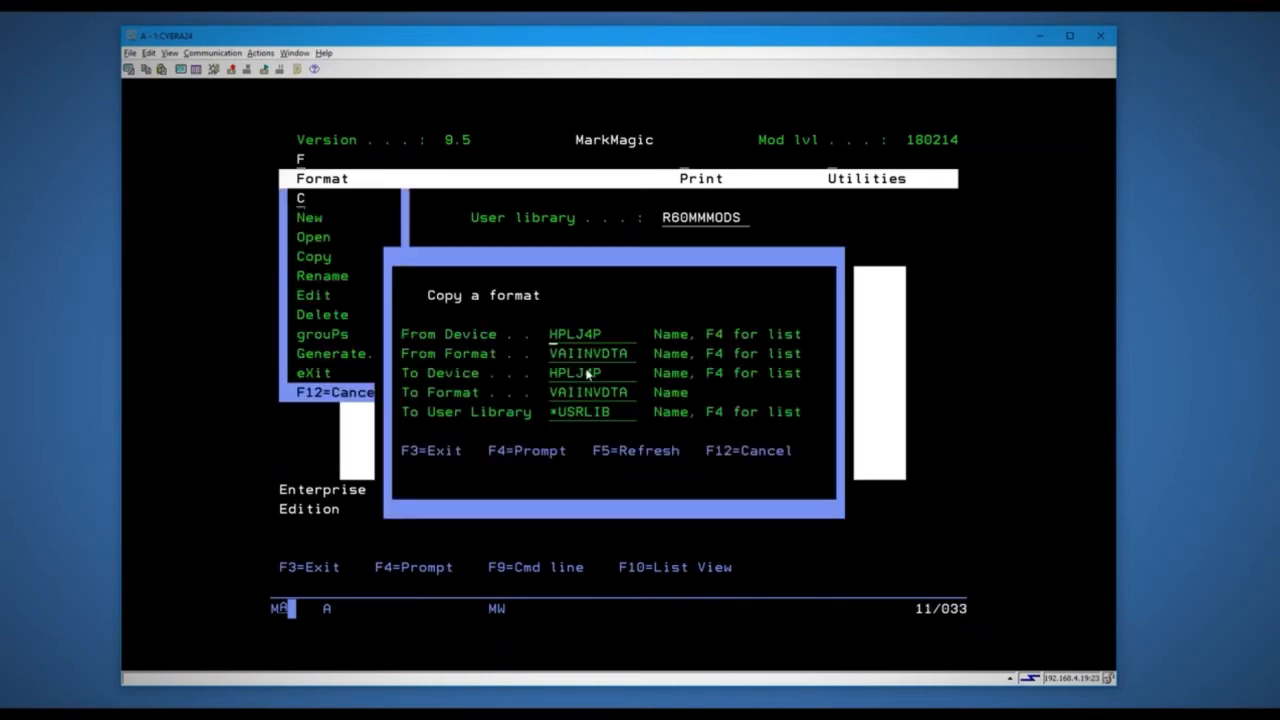
click(558, 414)
text(R60MMMODS)
key(Return)
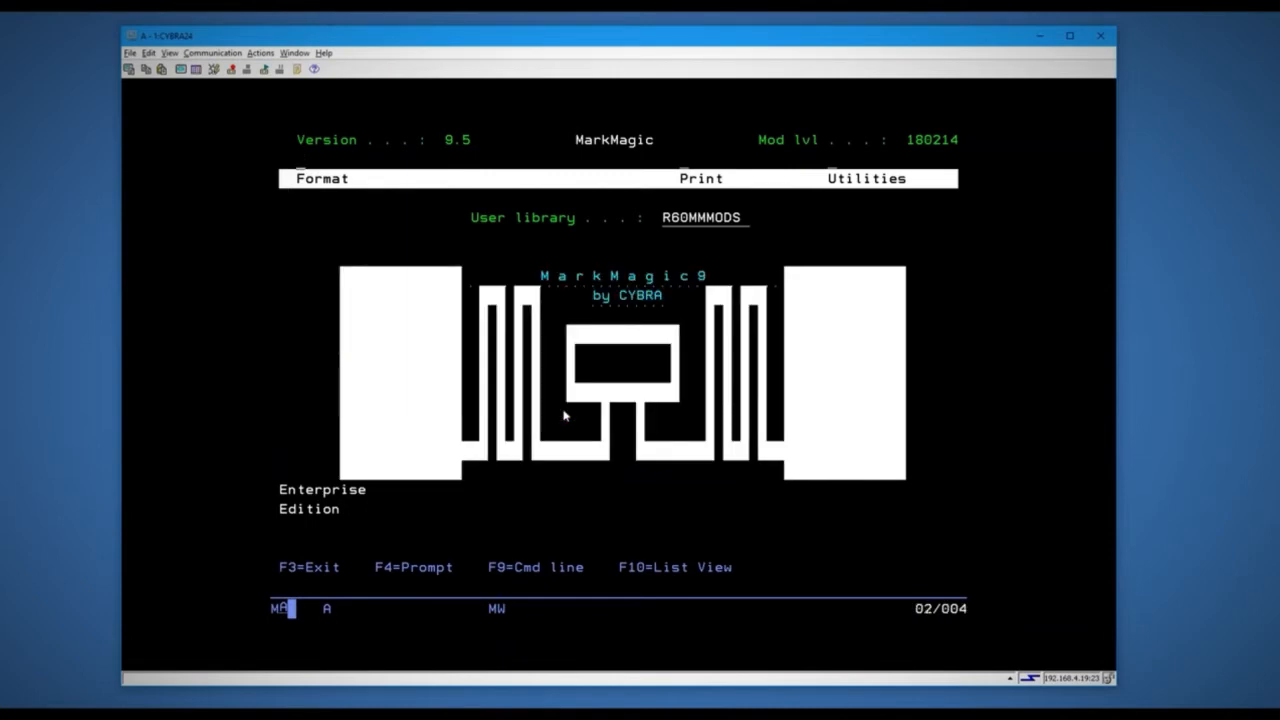
key(F3)
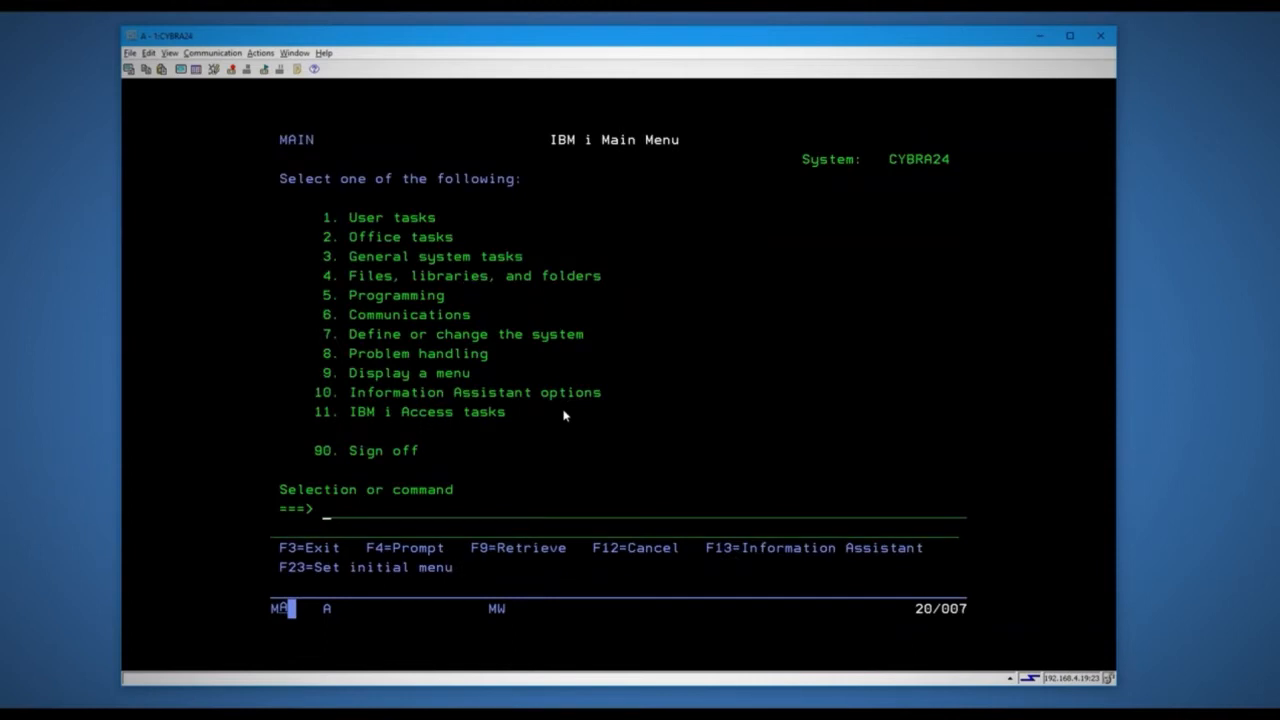
List all spooled files with the wrksplf command.
text(wrksfpl)
key(BackSpace)
key(BackSpace)
key(BackSpace)
text(plf)
key(Return)
Display the contents of the VAIPO spooled file.
key(Down)
key(Down)
key(Down)
key(Down)
key(Down)
key(Down)
key(Down)
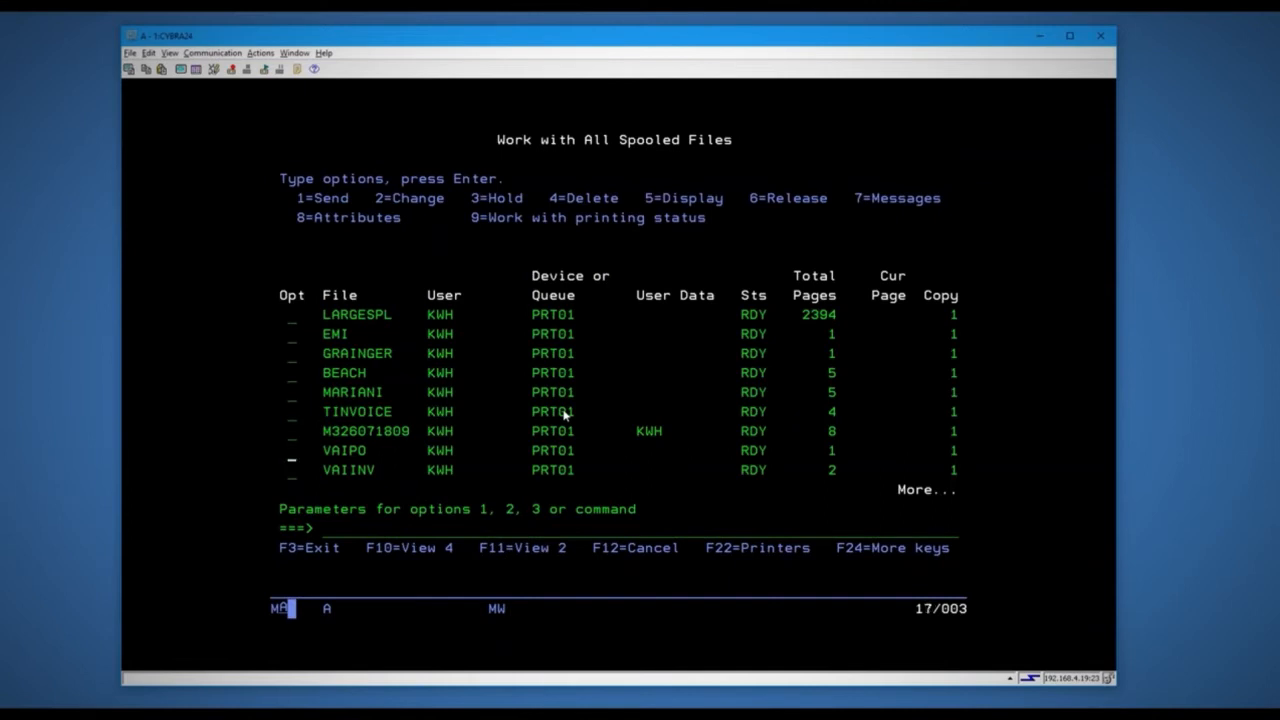
text(5)
key(Return)
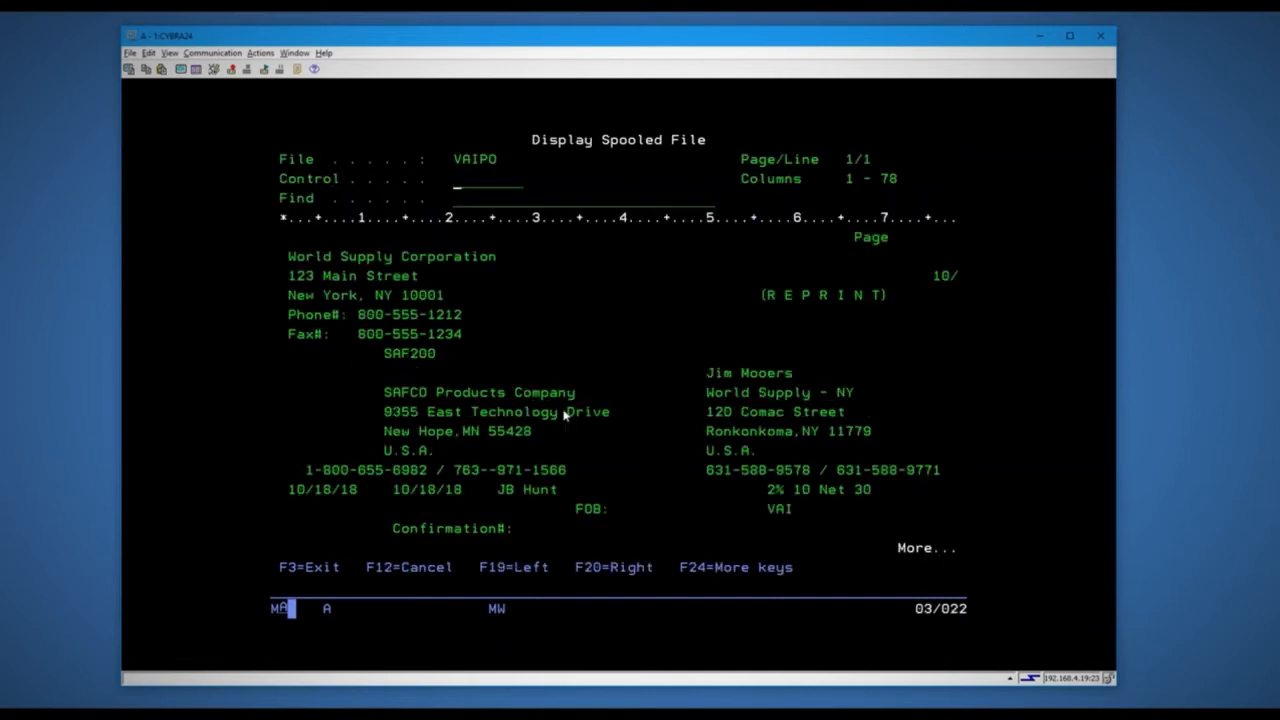
Examine the company header, vendor and ship-to blocks of the VAIPO spooled file, and return to the main menu.
drag(288, 247, 873, 468)
click(946, 470)
drag(287, 248, 505, 265)
drag(296, 280, 402, 280)
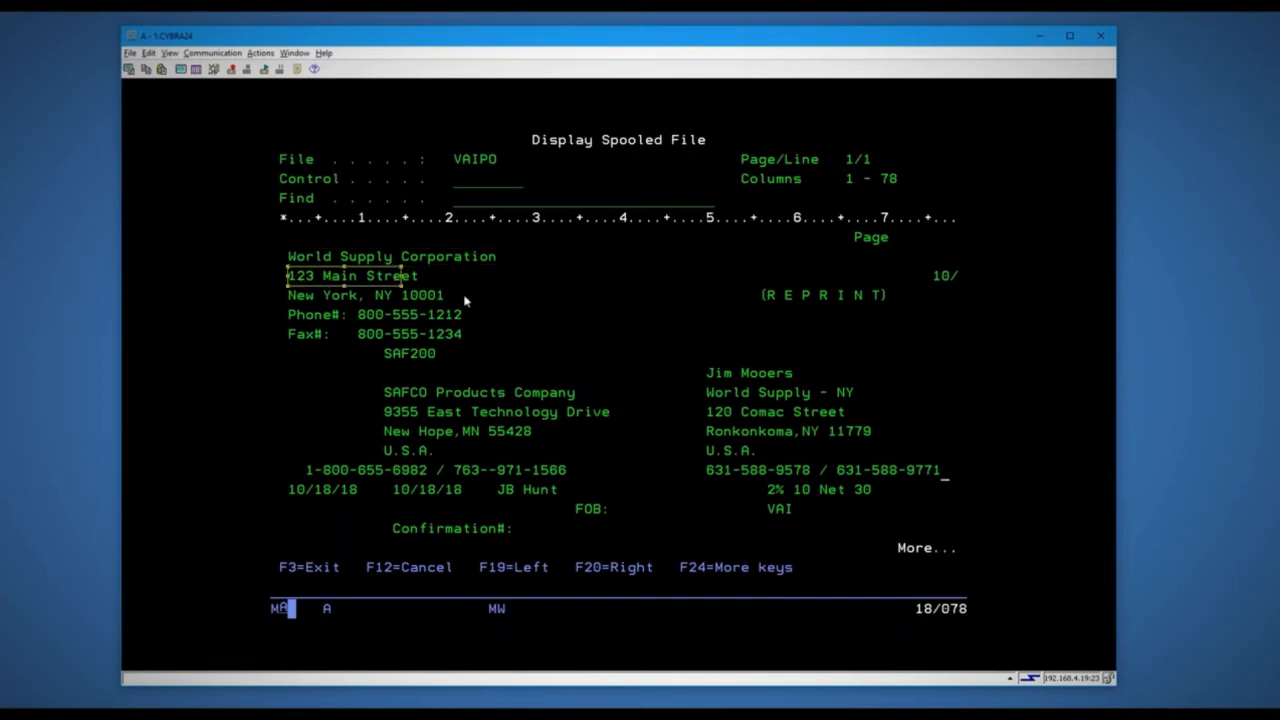
drag(651, 308, 653, 438)
click(736, 284)
drag(738, 268, 745, 420)
click(675, 415)
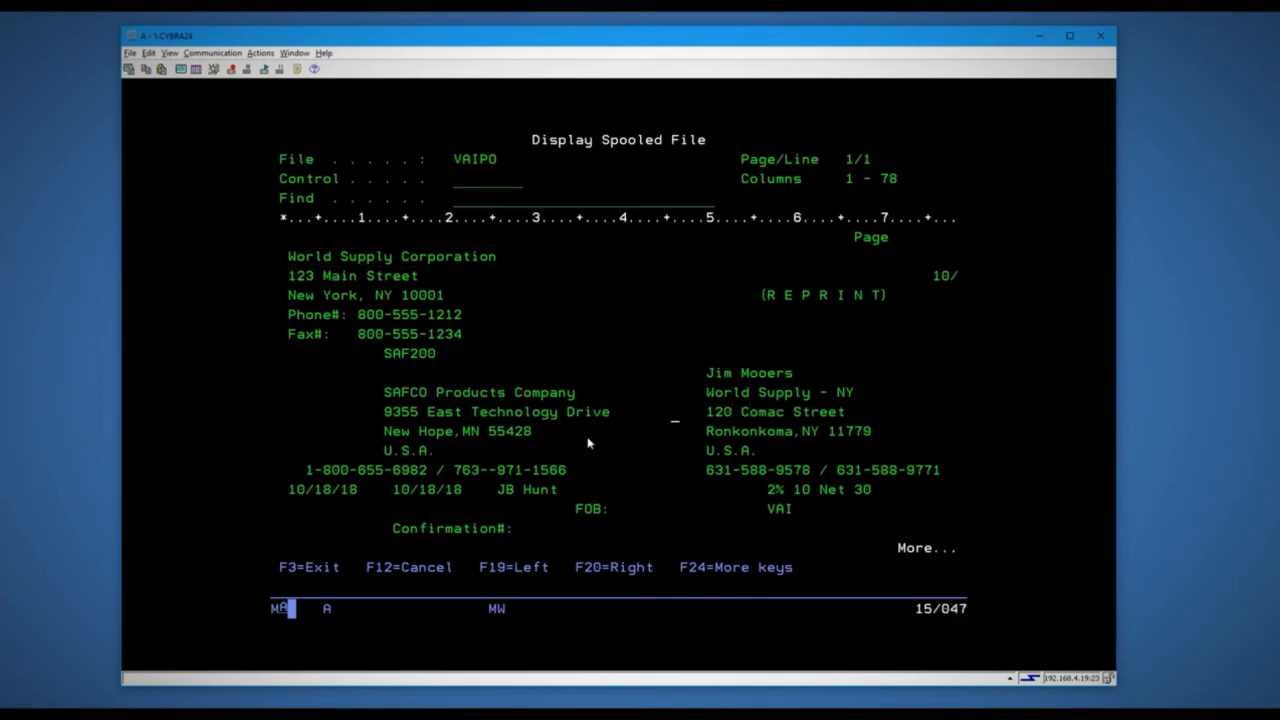
key(F3)
key(F3)
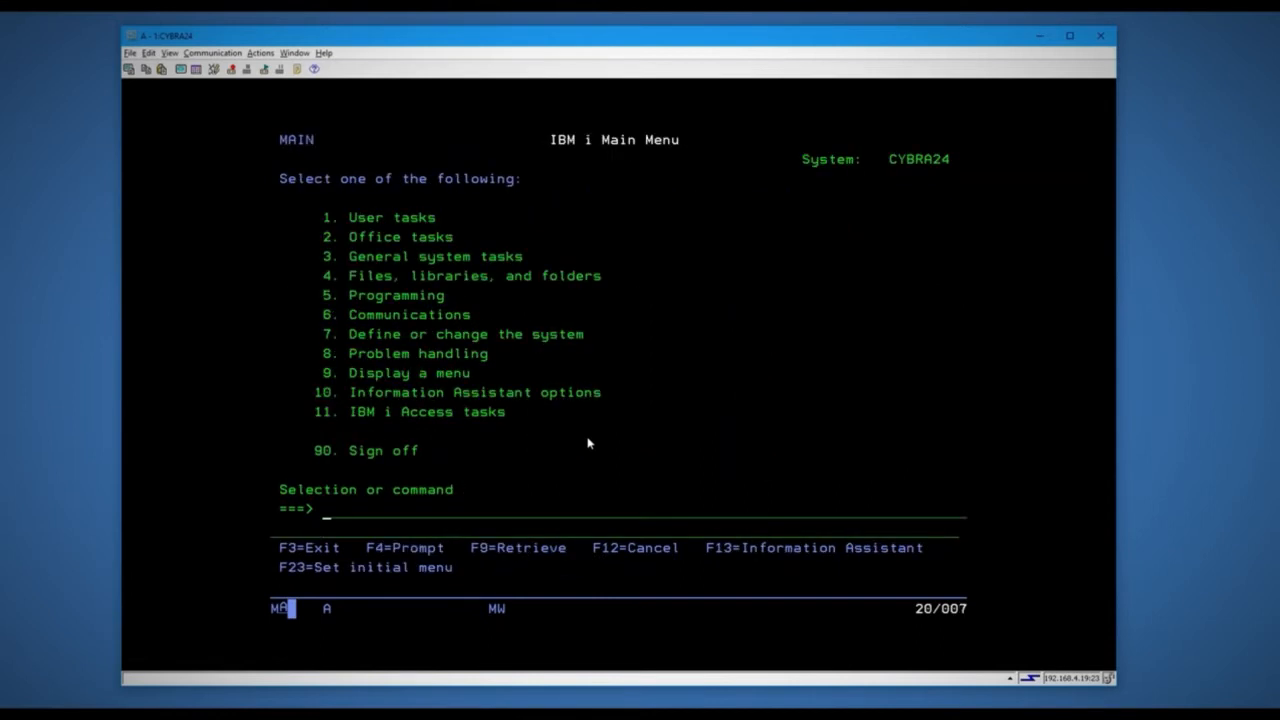
Switch to the JMagic designer and reopen the HPLJ4P/VAIPODTA purchase order format.
click(1040, 35)
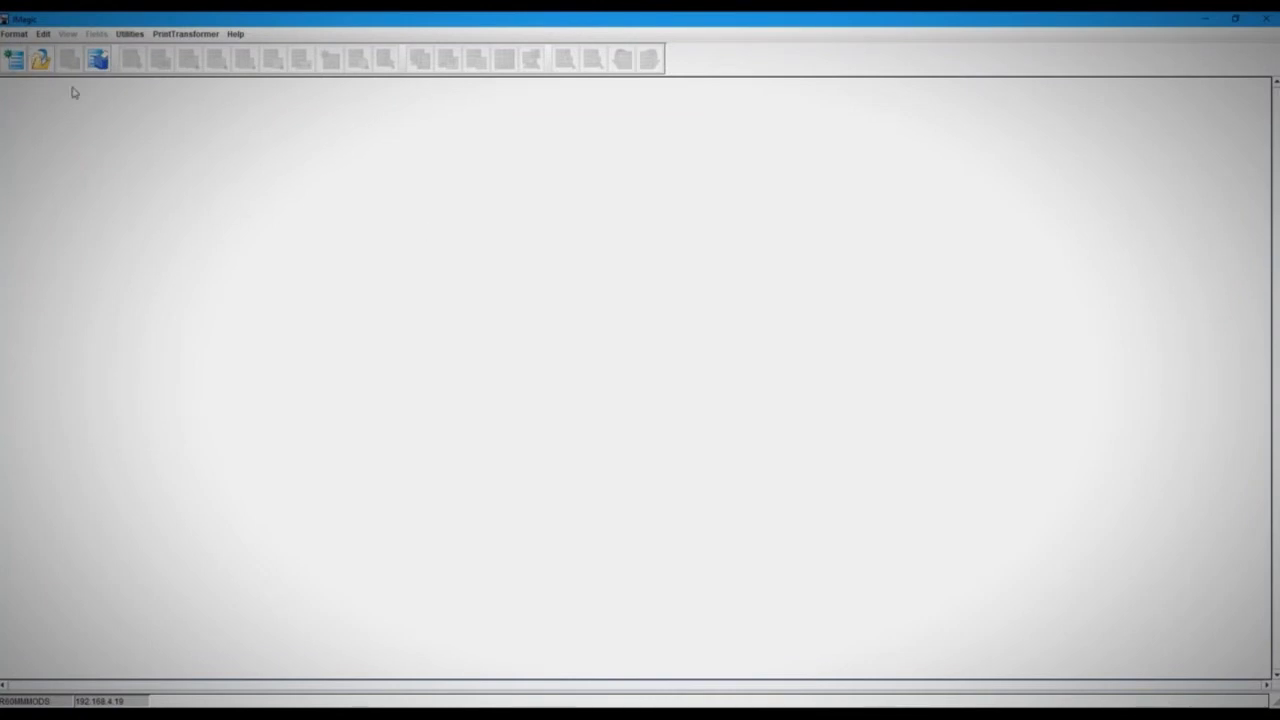
click(18, 35)
mouse_move(27, 85)
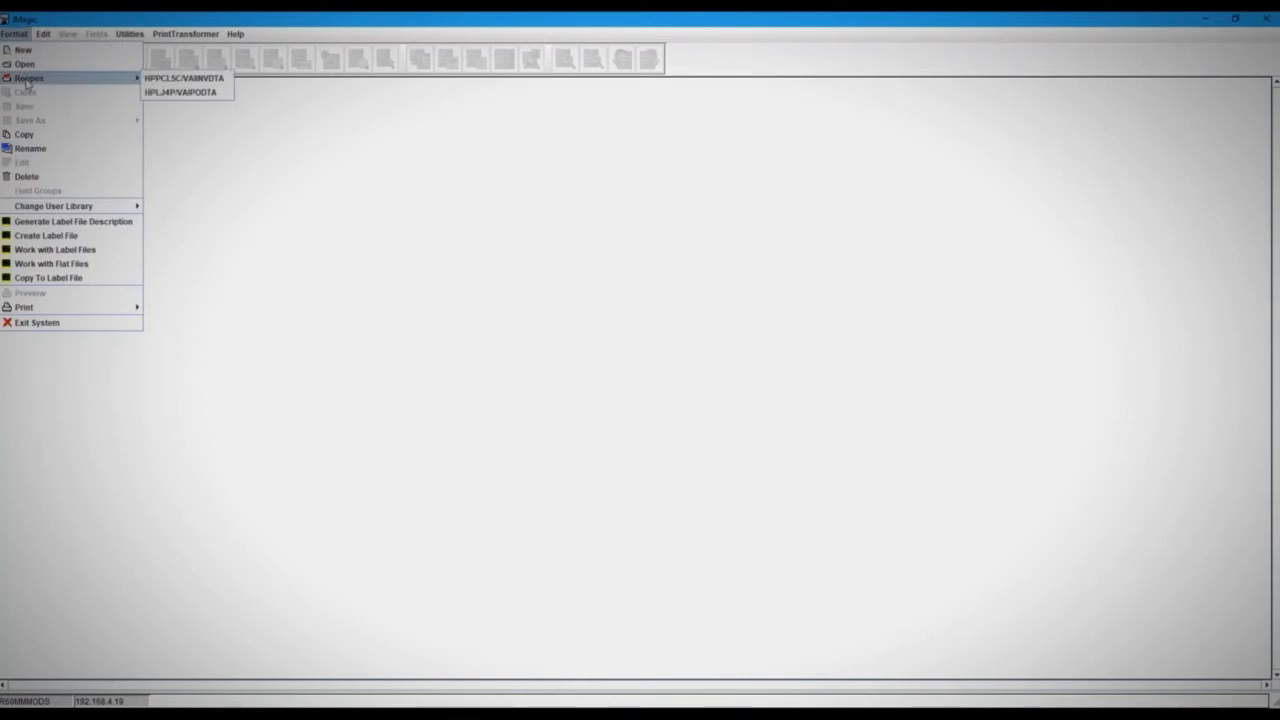
click(172, 93)
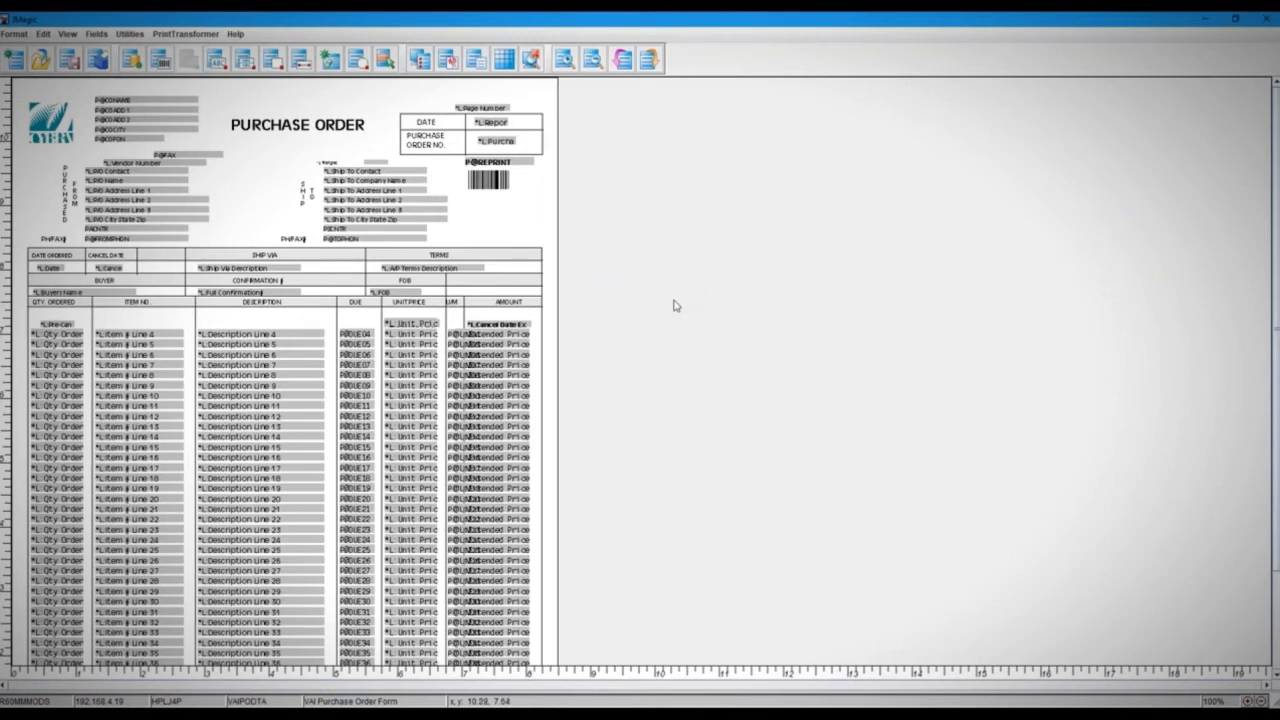
Delete the company name and address fields beside the logo and undo the deletion.
scroll(674, 306, down, 1)
scroll(674, 306, up, 1)
mouse_move(148, 88)
mouse_down()
mouse_move(115, 136)
mouse_move(104, 114)
mouse_move(100, 130)
mouse_move(104, 114)
mouse_up()
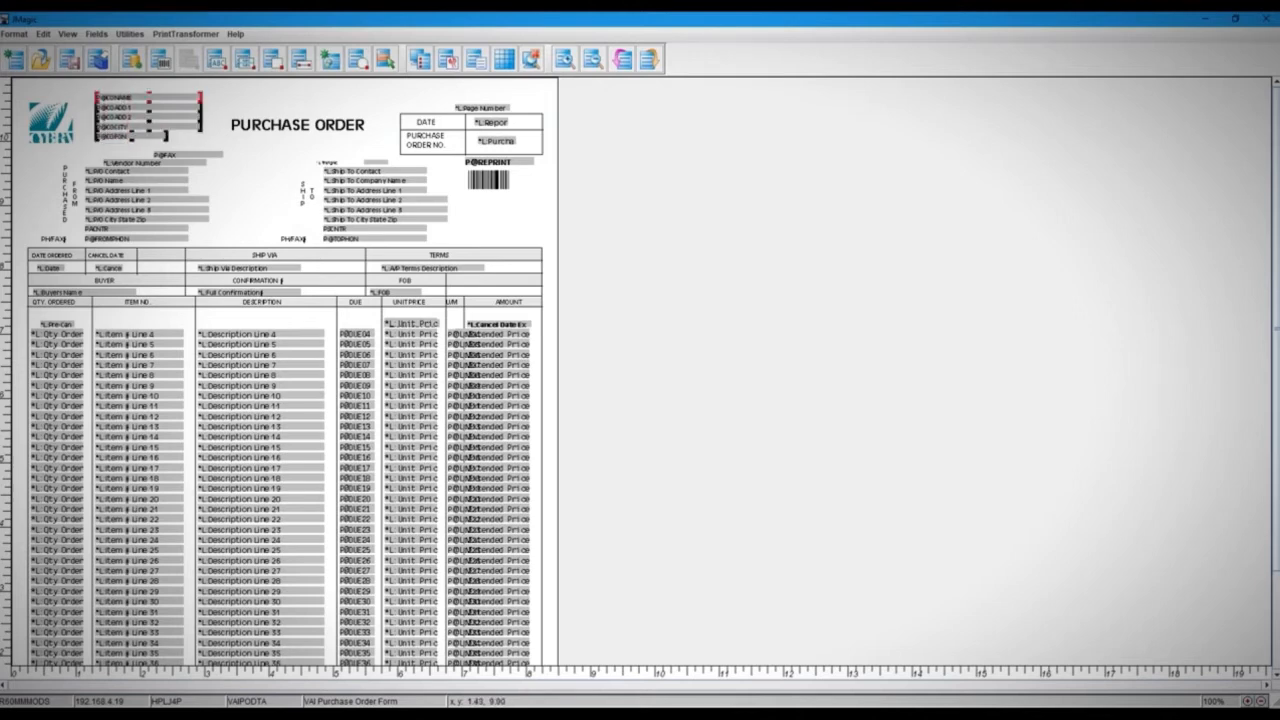
key(Delete)
key(ctrl+z)
View the available fonts for the company header fields without changing them.
right_click(116, 108)
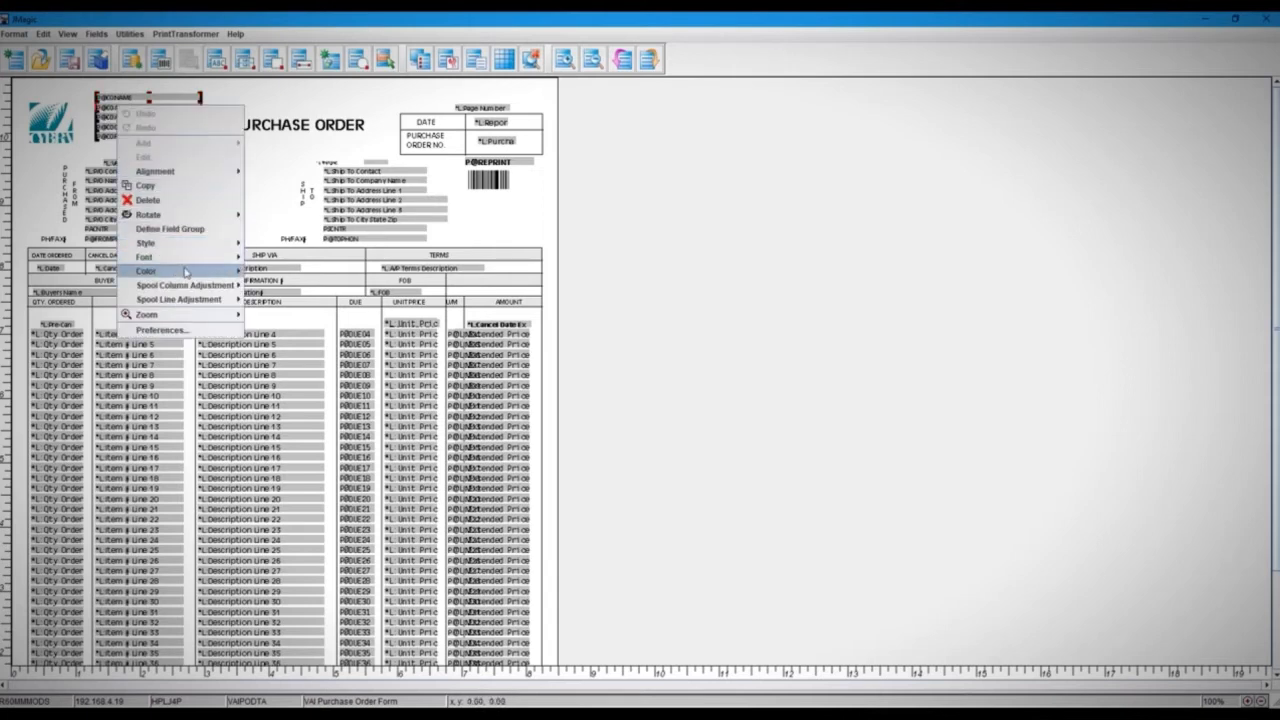
mouse_move(197, 261)
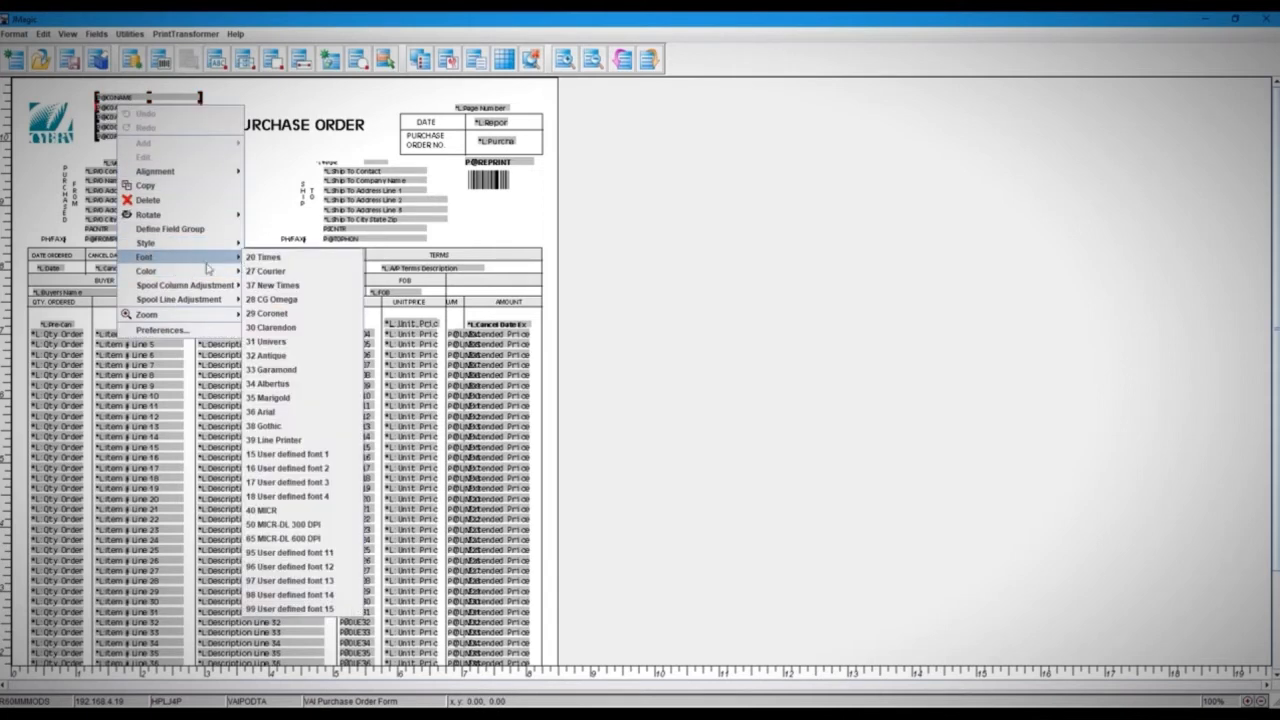
click(296, 154)
Nudge the PURCHASE ORDER title slightly upward and stretch it wider toward the date box.
click(300, 119)
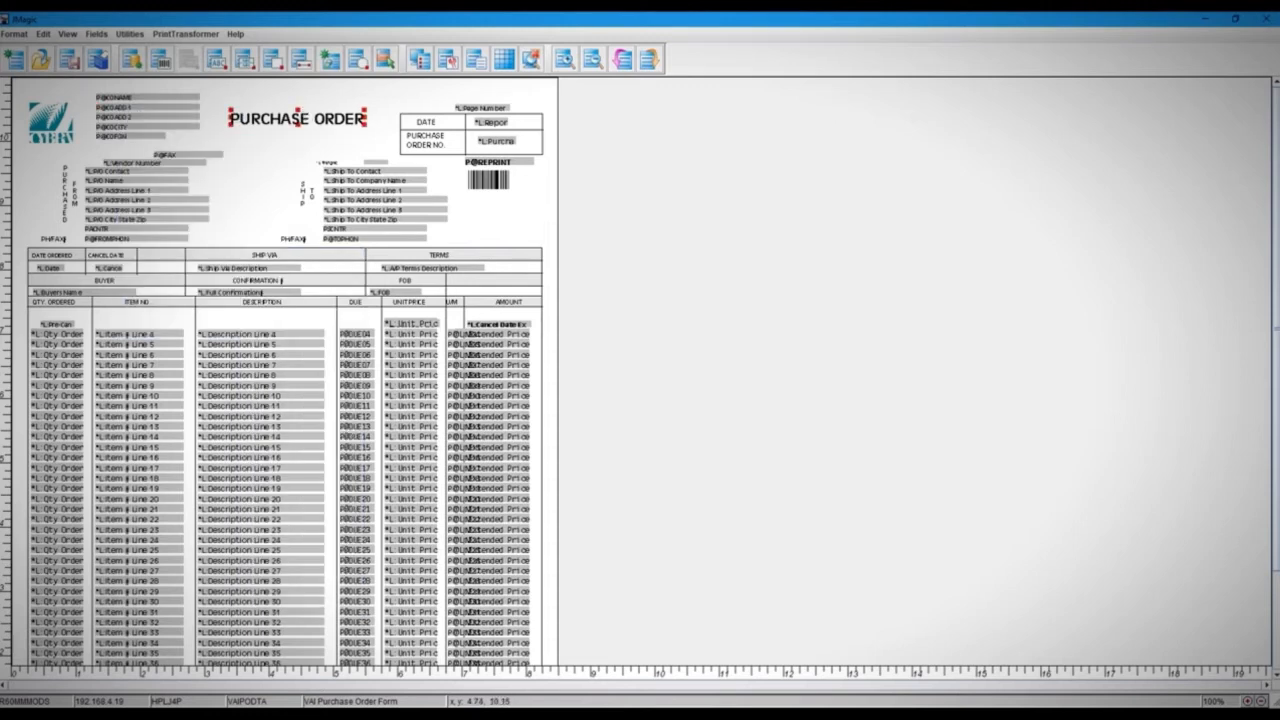
mouse_move(369, 104)
mouse_down()
mouse_move(397, 99)
mouse_move(351, 110)
mouse_move(392, 104)
mouse_up()
click(344, 136)
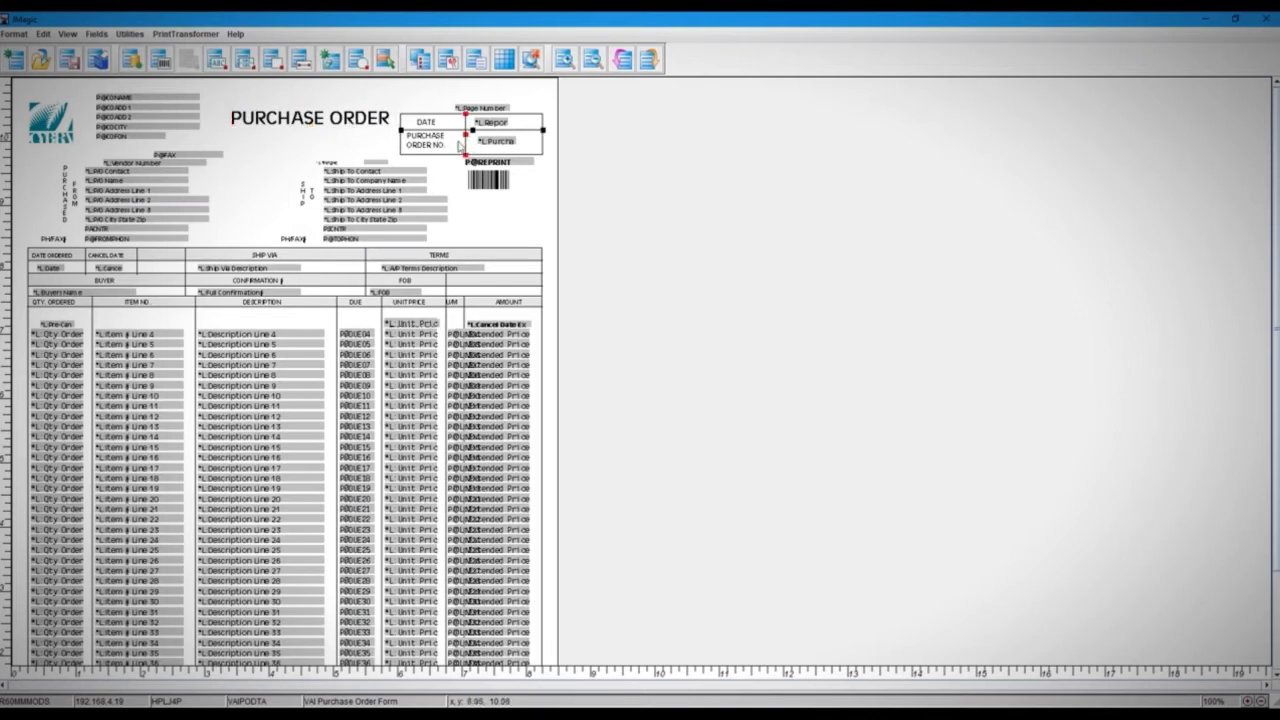
Look over the purchase order form from header to signature area, including the Description column lines in the item table.
scroll(230, 340, down, 3)
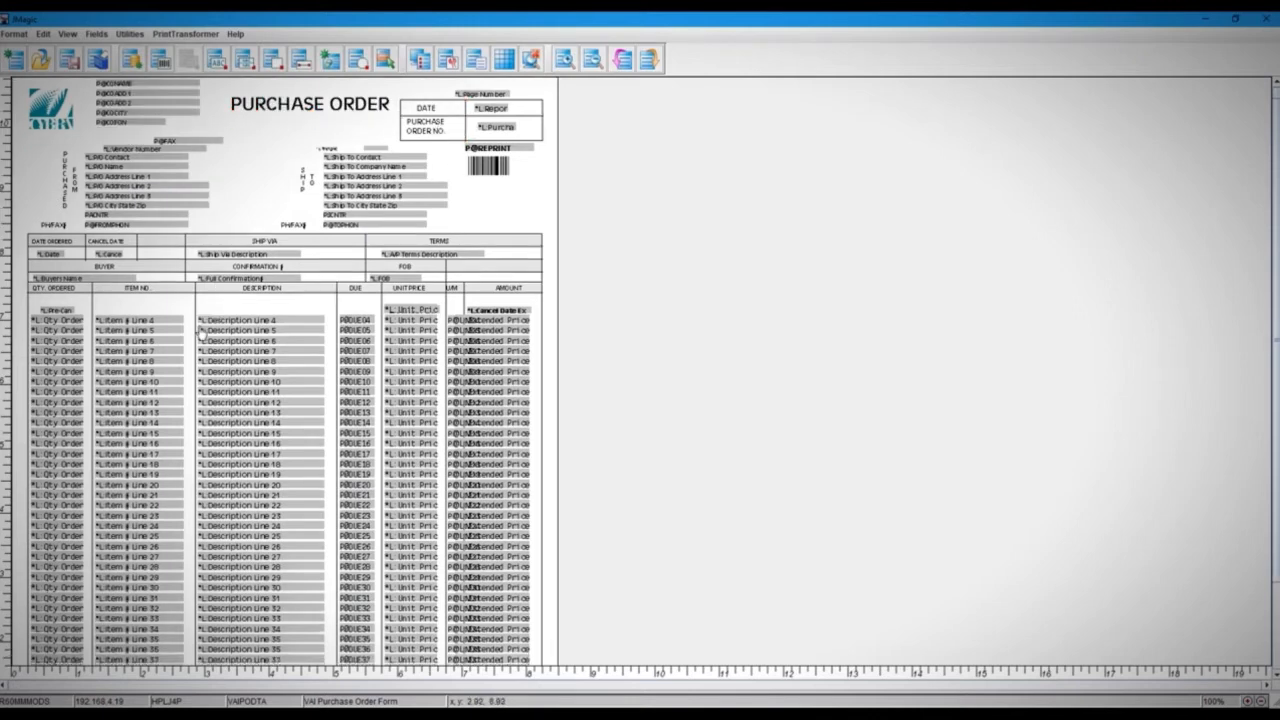
scroll(257, 347, down, 1)
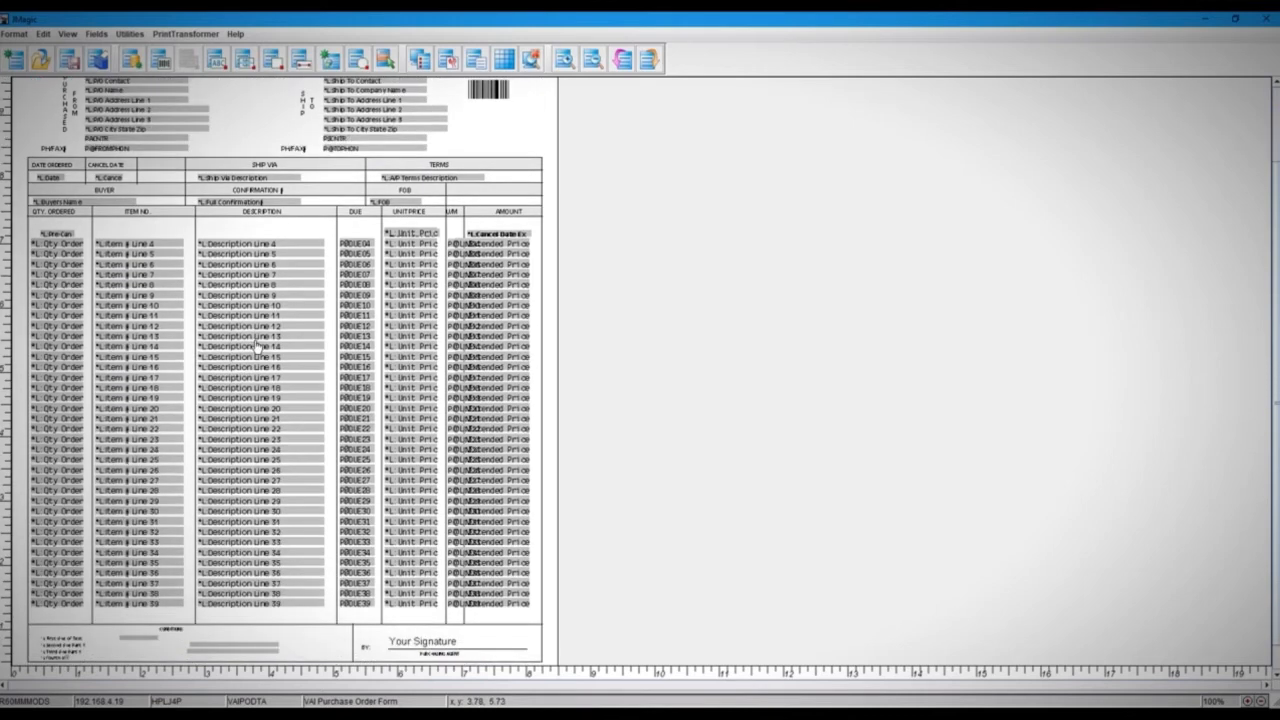
scroll(322, 492, down, 2)
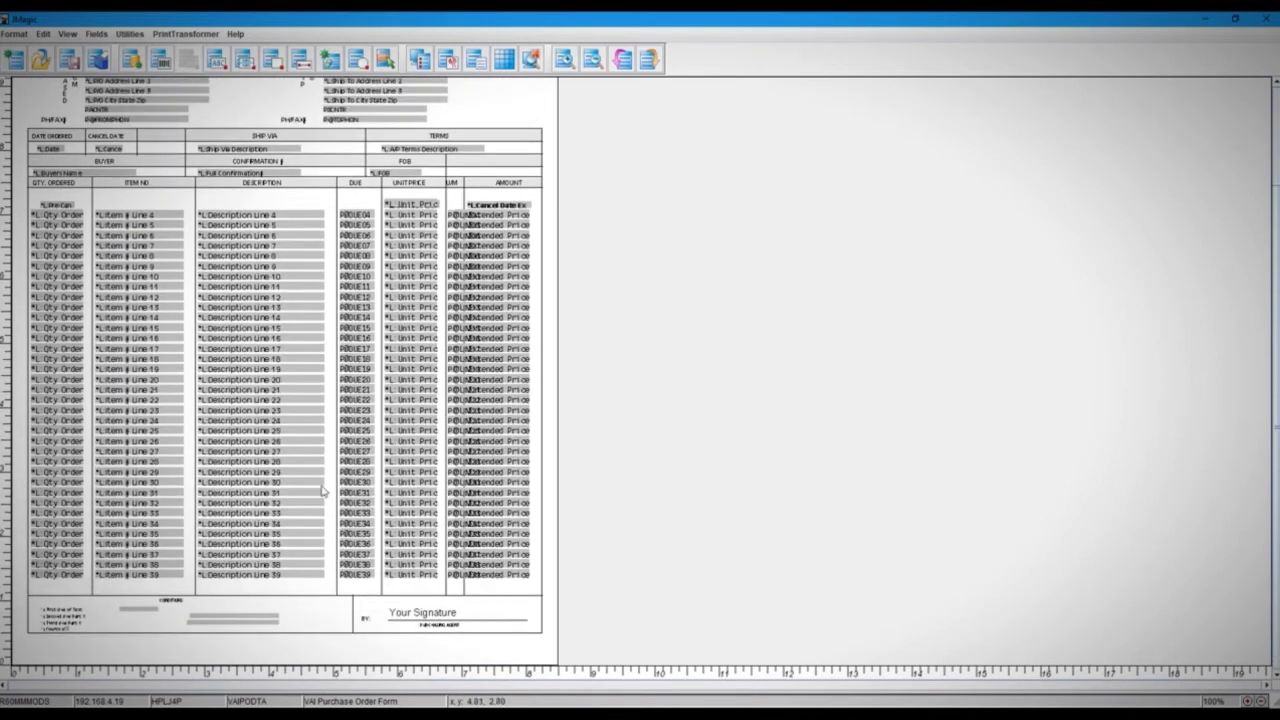
scroll(526, 503, up, 1)
drag(292, 618, 226, 206)
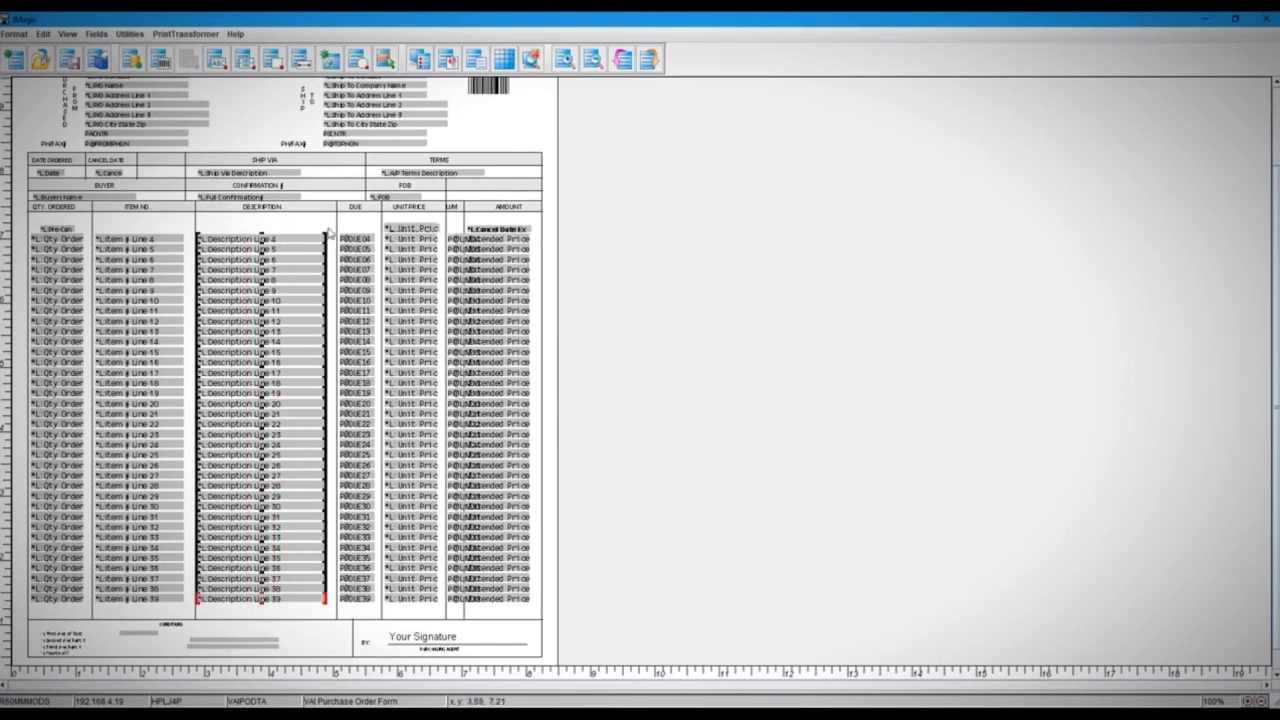
click(235, 223)
scroll(237, 229, down, 7)
scroll(238, 229, up, 7)
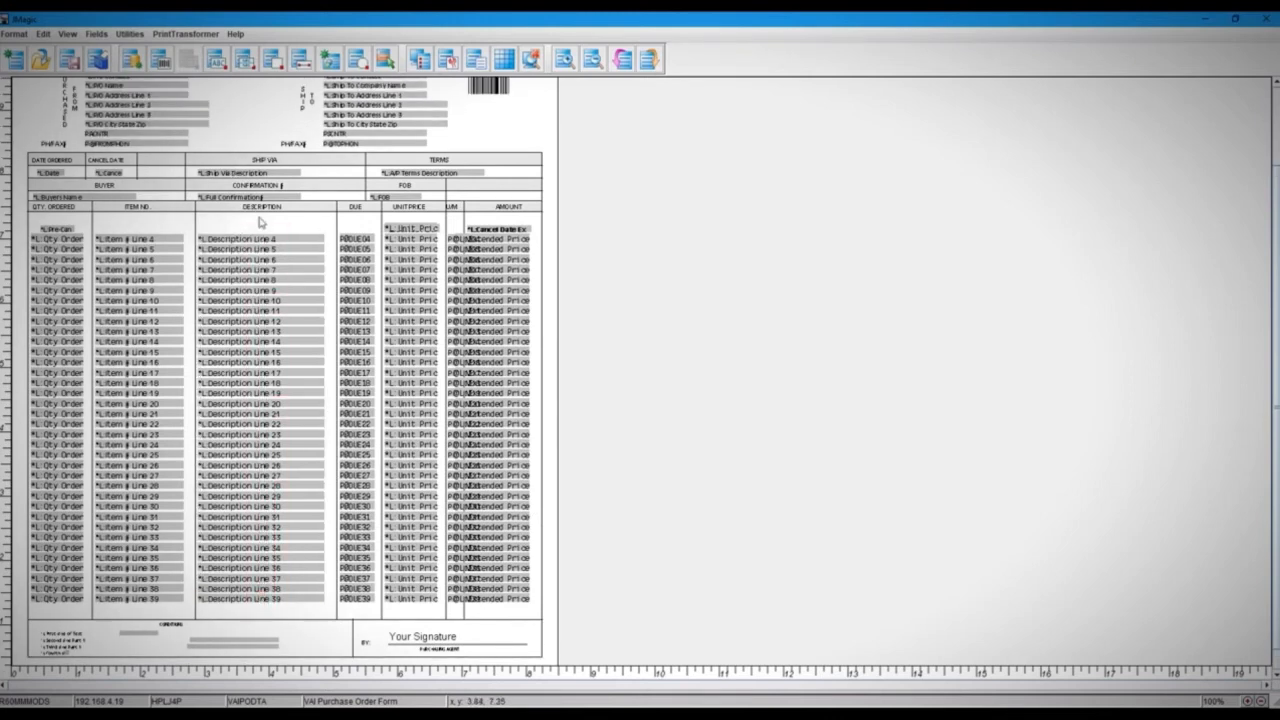
scroll(338, 312, down, 1)
scroll(338, 312, up, 10)
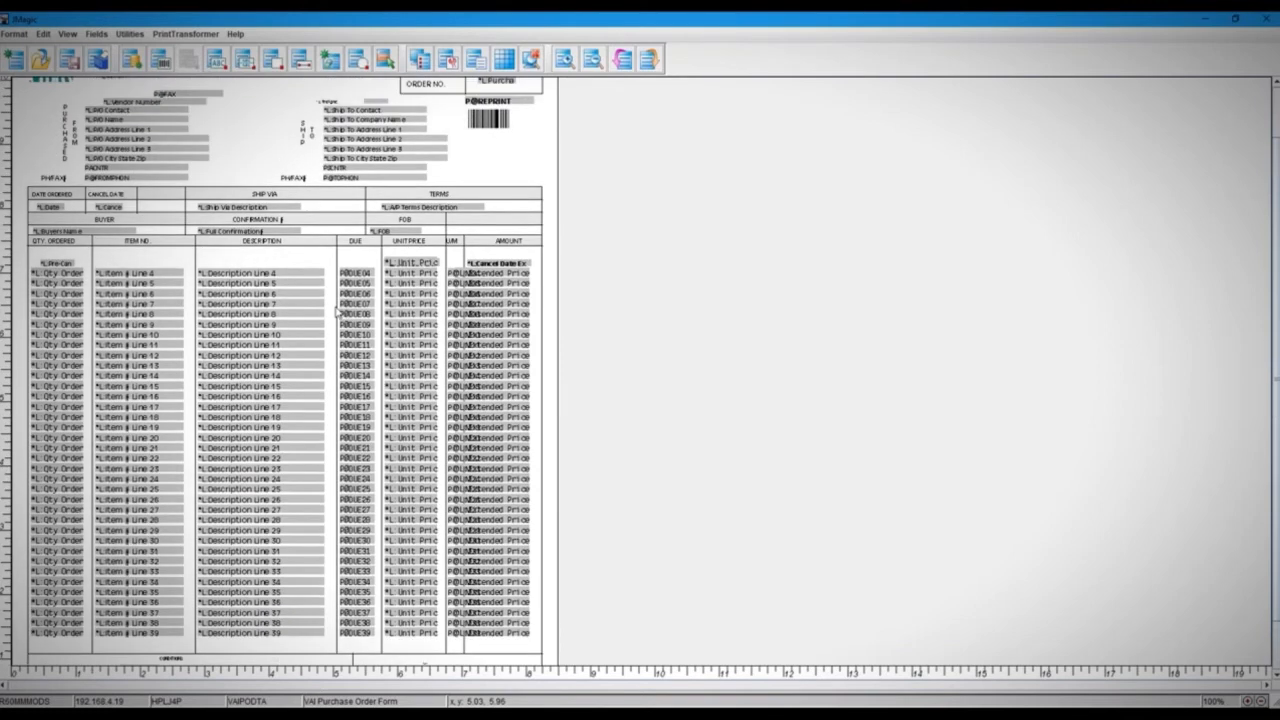
scroll(338, 312, up, 3)
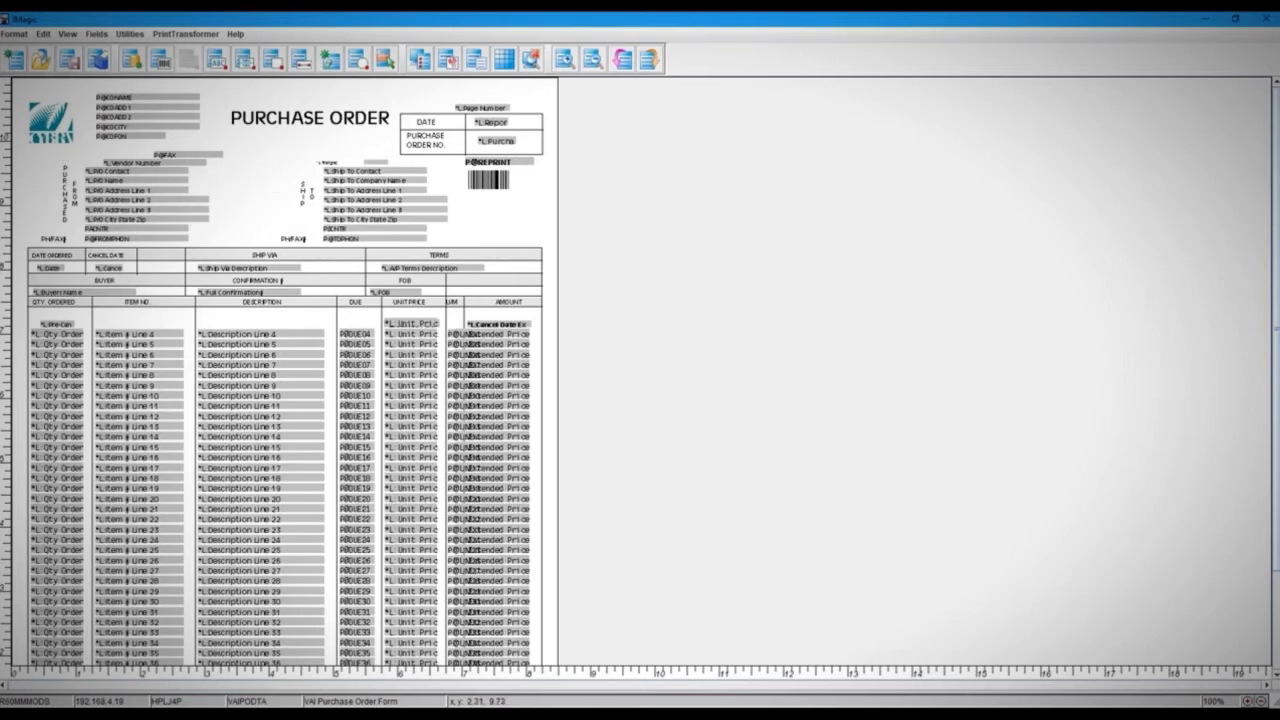
scroll(320, 318, down, 1)
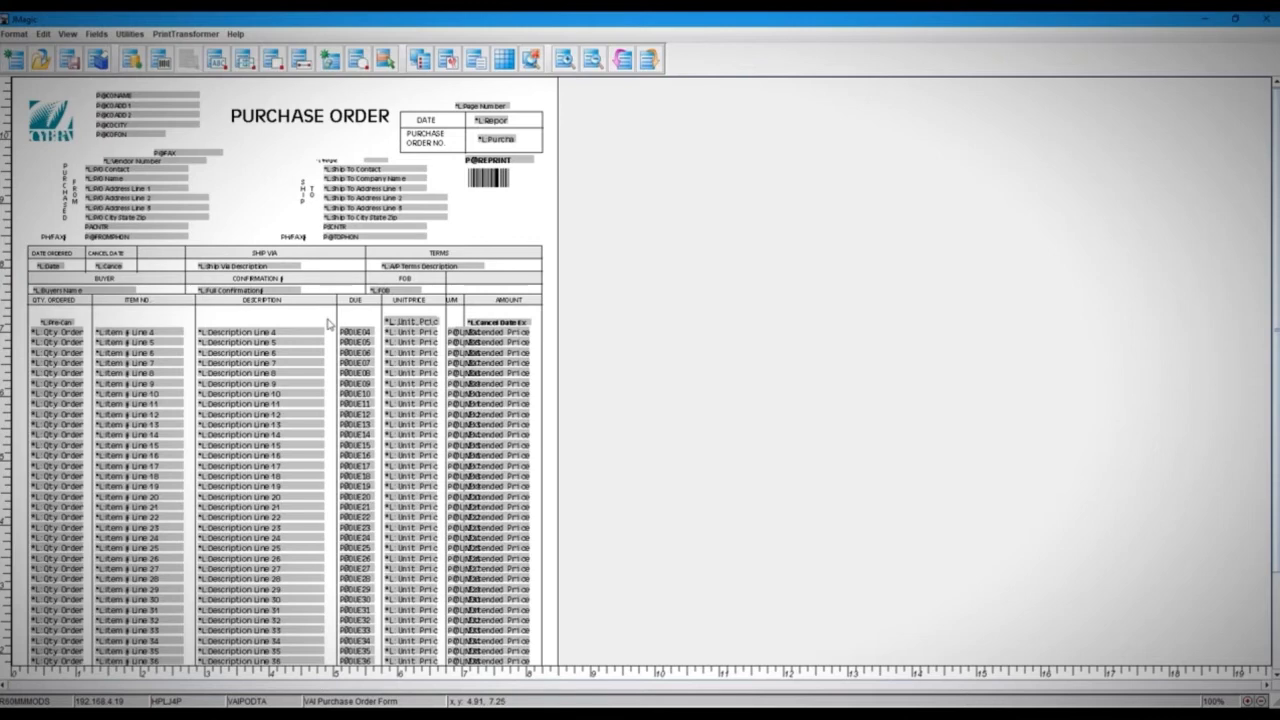
scroll(86, 258, up, 1)
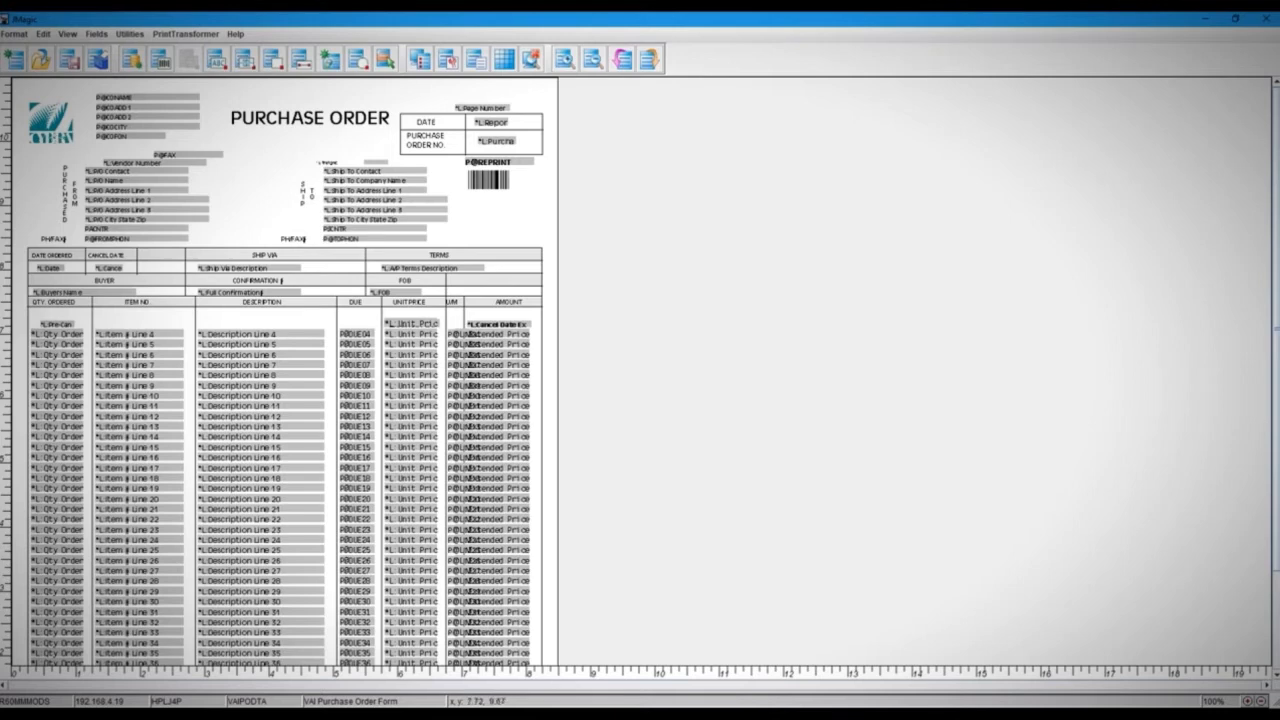
Choose the VAIPO spooled file and preview its records from *FIRST to *LAST in the purchase order format.
click(532, 62)
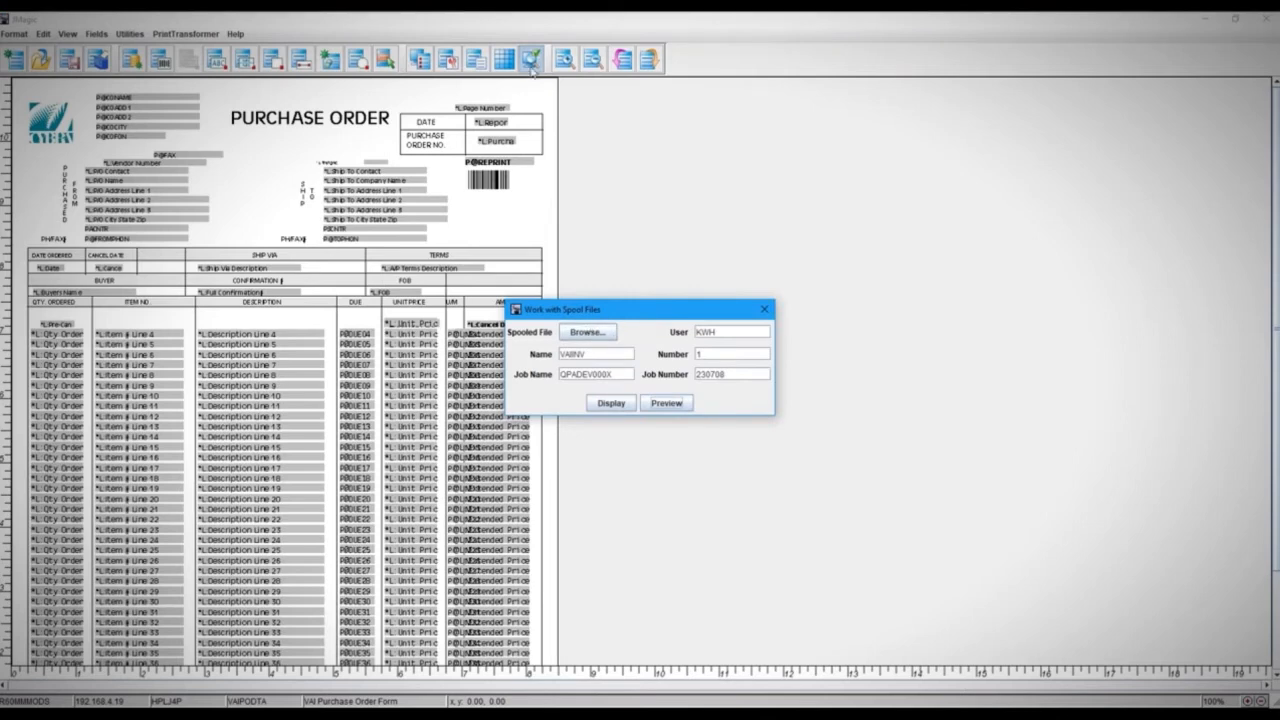
click(587, 332)
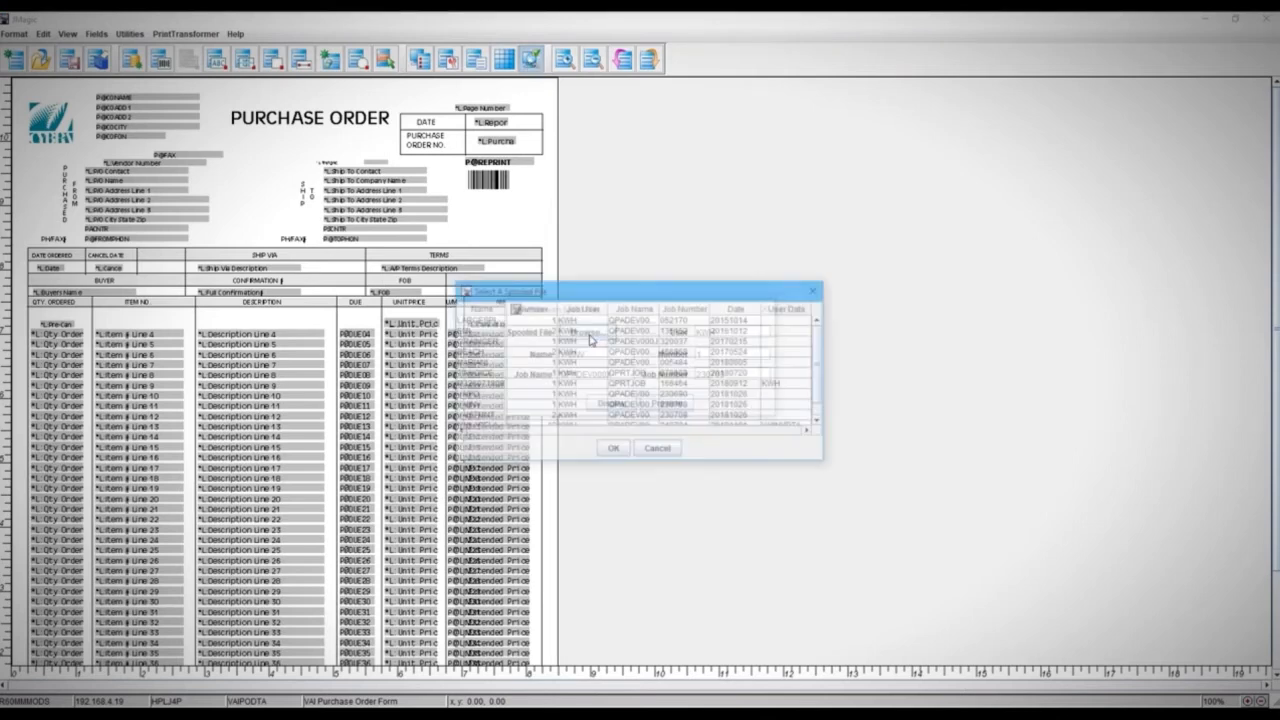
scroll(558, 362, down, 1)
click(473, 379)
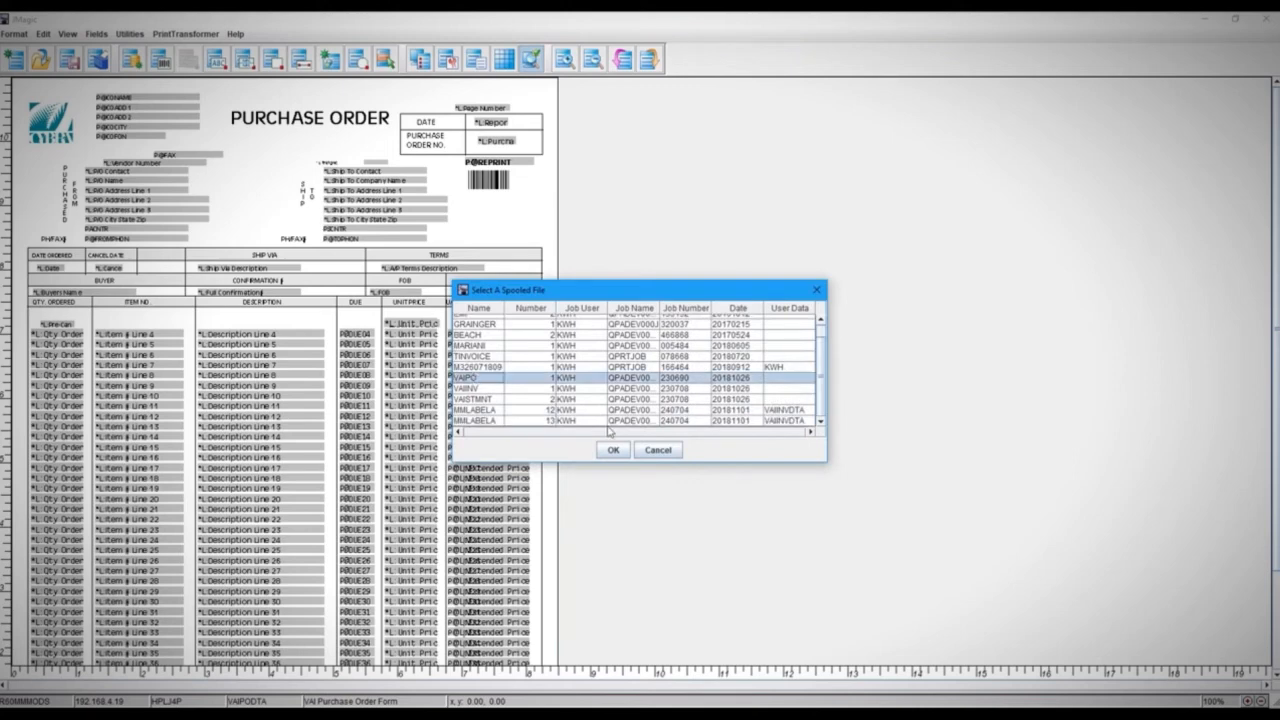
click(613, 451)
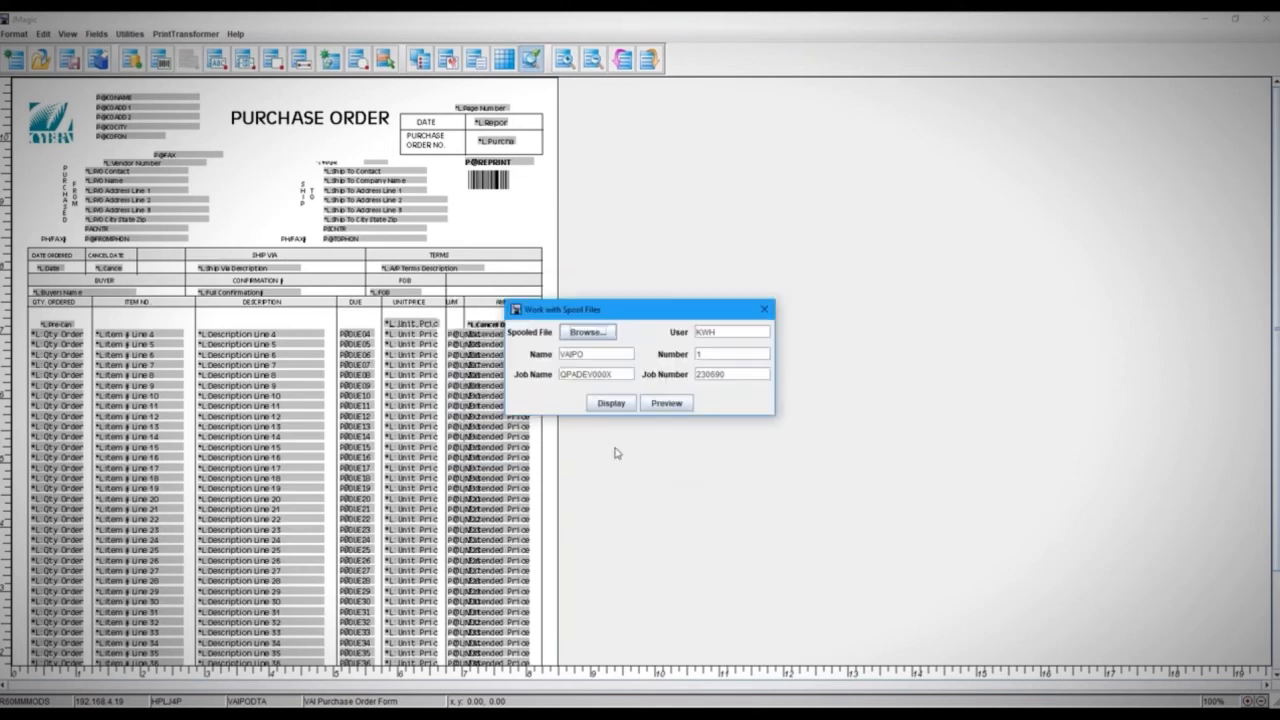
click(666, 403)
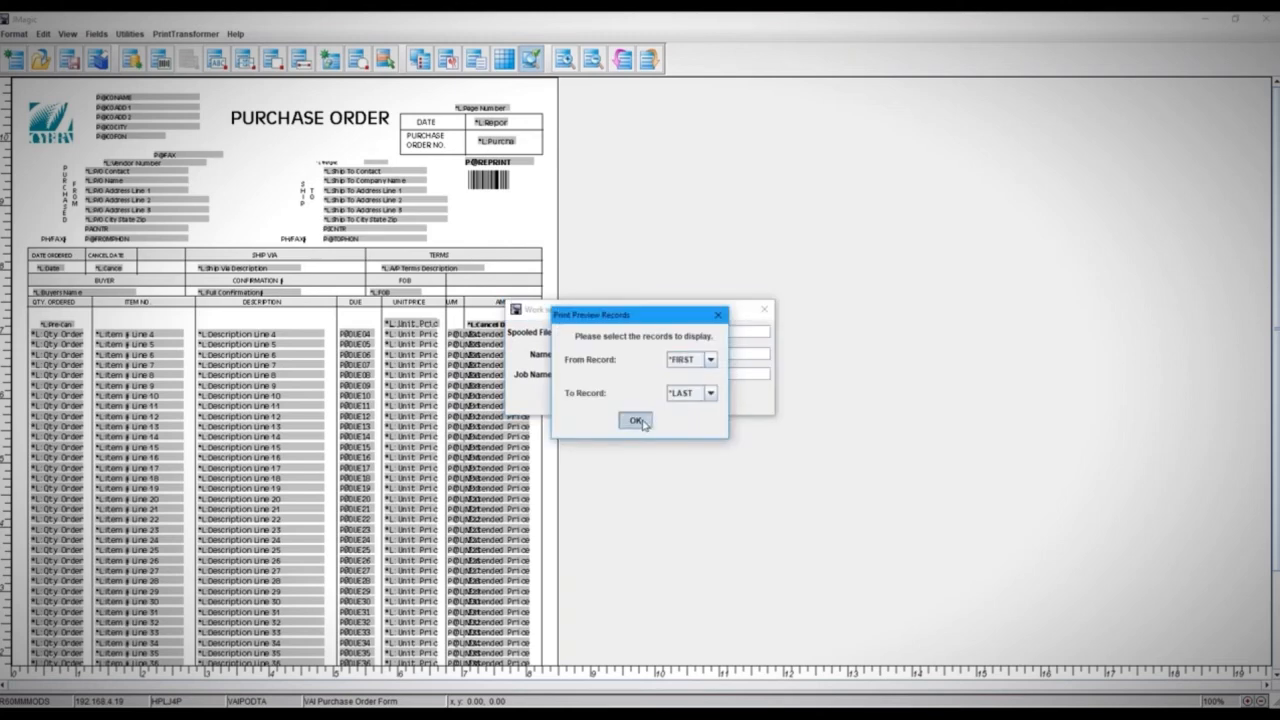
click(644, 423)
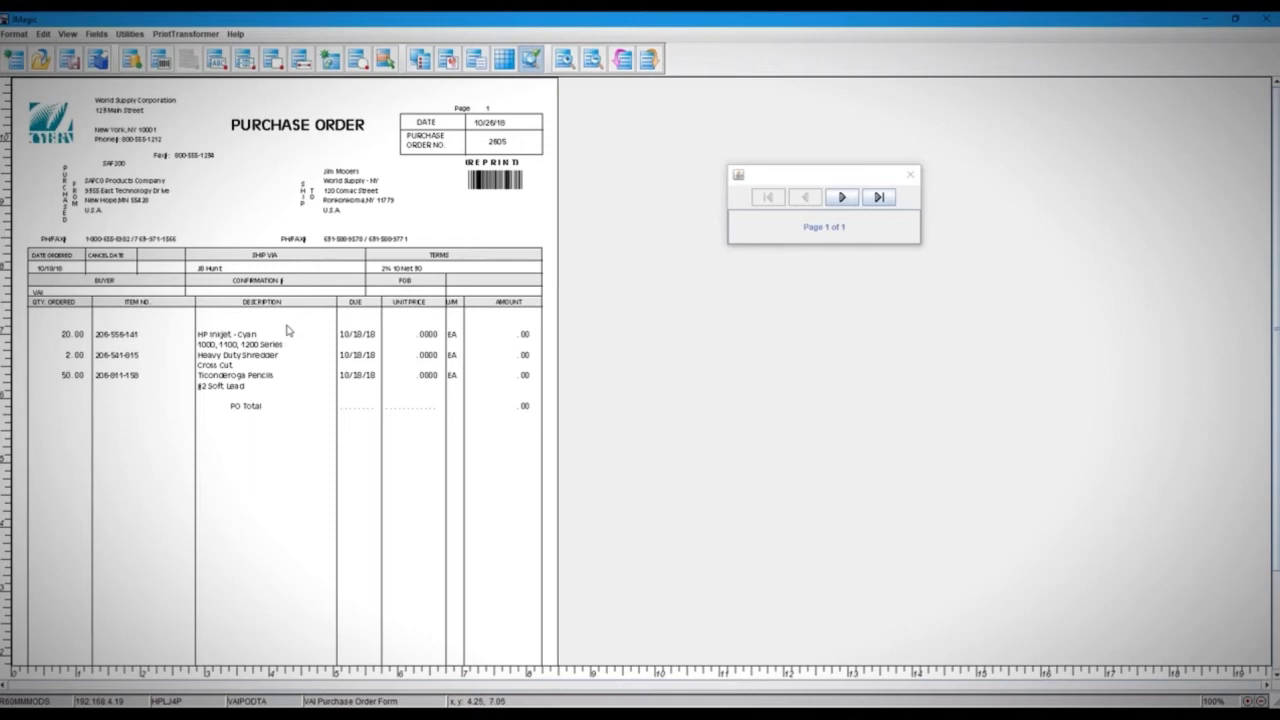
Examine the previewed purchase order from header to signature area and close the preview.
scroll(379, 397, down, 1)
scroll(379, 397, down, 5)
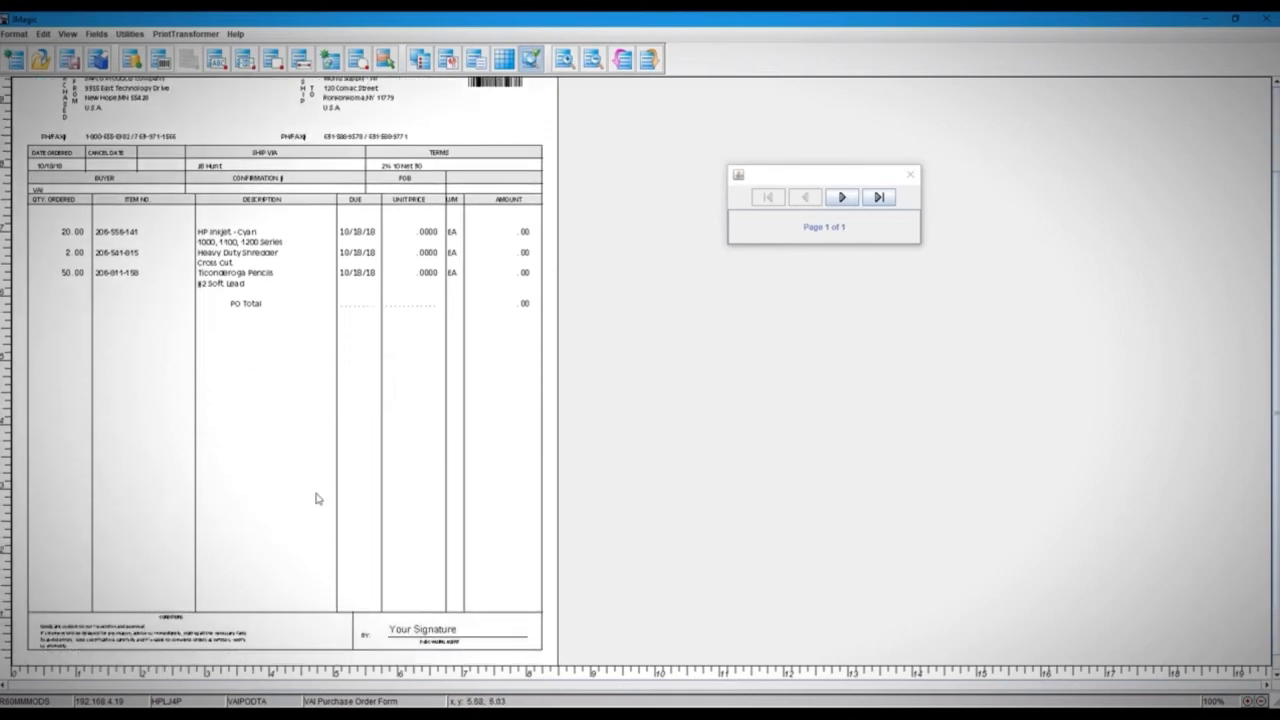
scroll(263, 350, up, 3)
scroll(260, 365, up, 3)
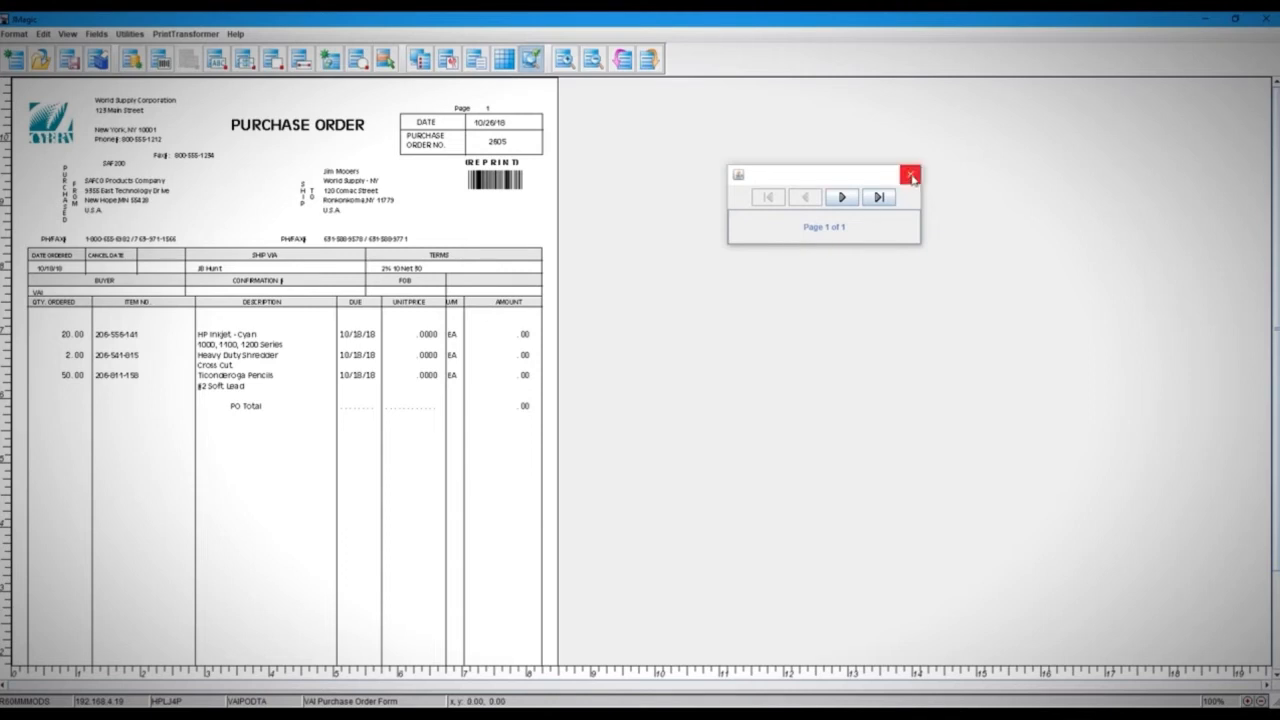
drag(868, 180, 690, 175)
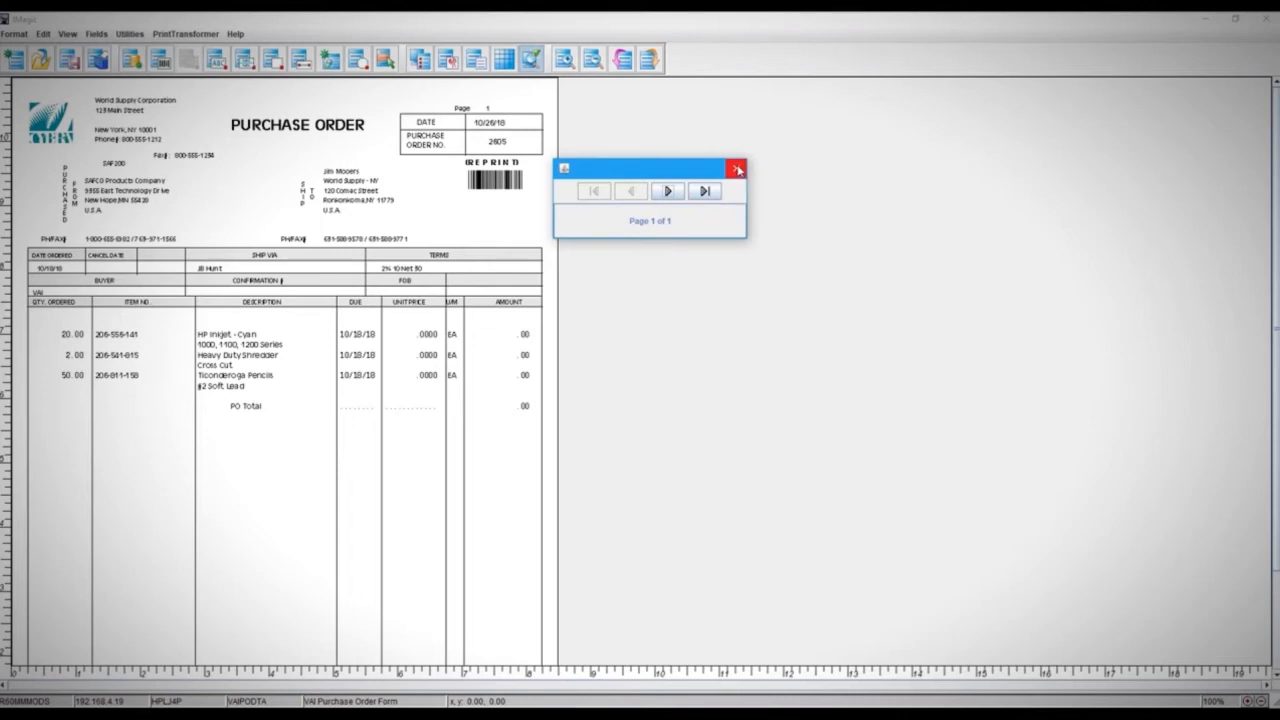
click(736, 169)
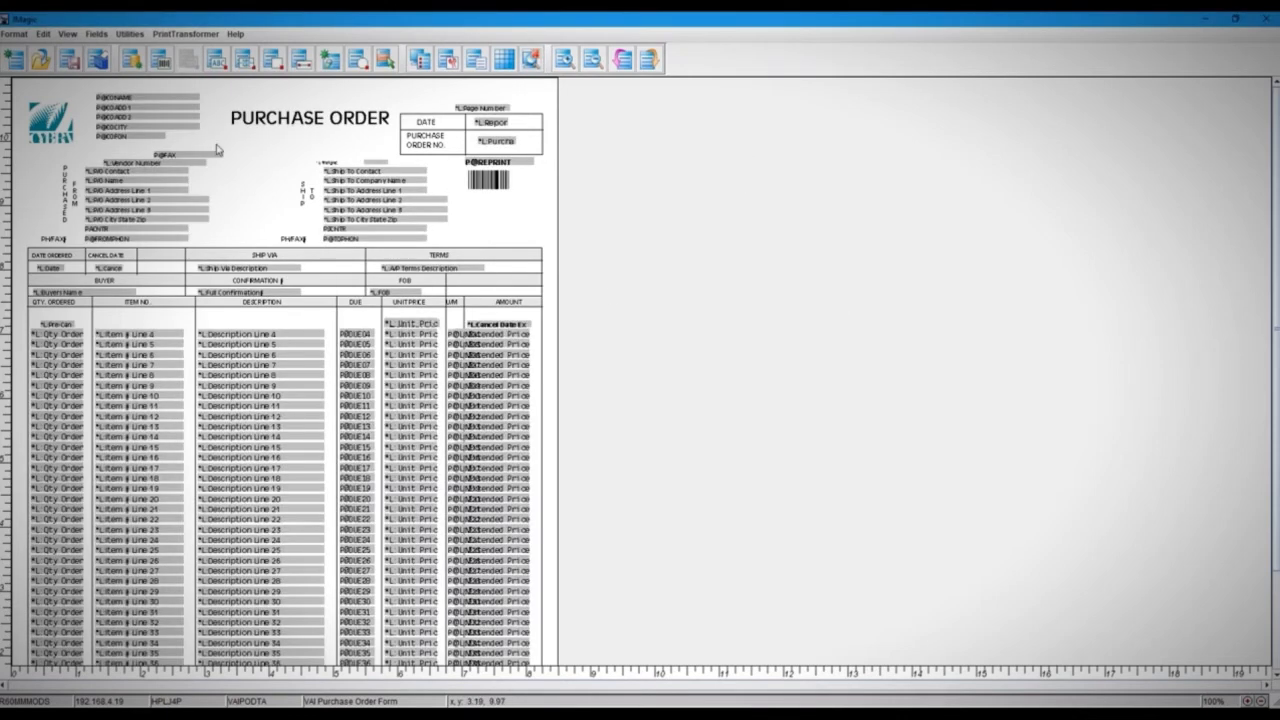
Enlarge the text of the fax, vendor and ship-to address fields and save the VAIPODTA format.
drag(213, 143, 88, 245)
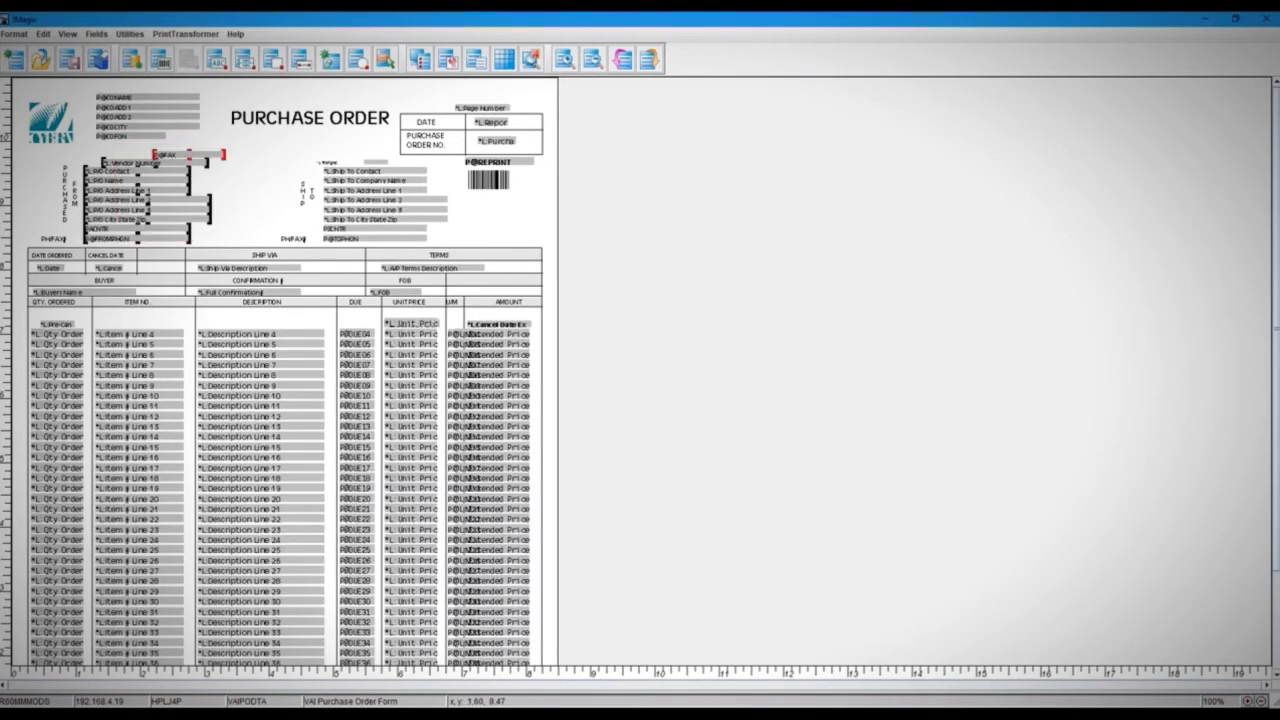
drag(397, 153, 337, 224)
click(266, 177)
click(68, 60)
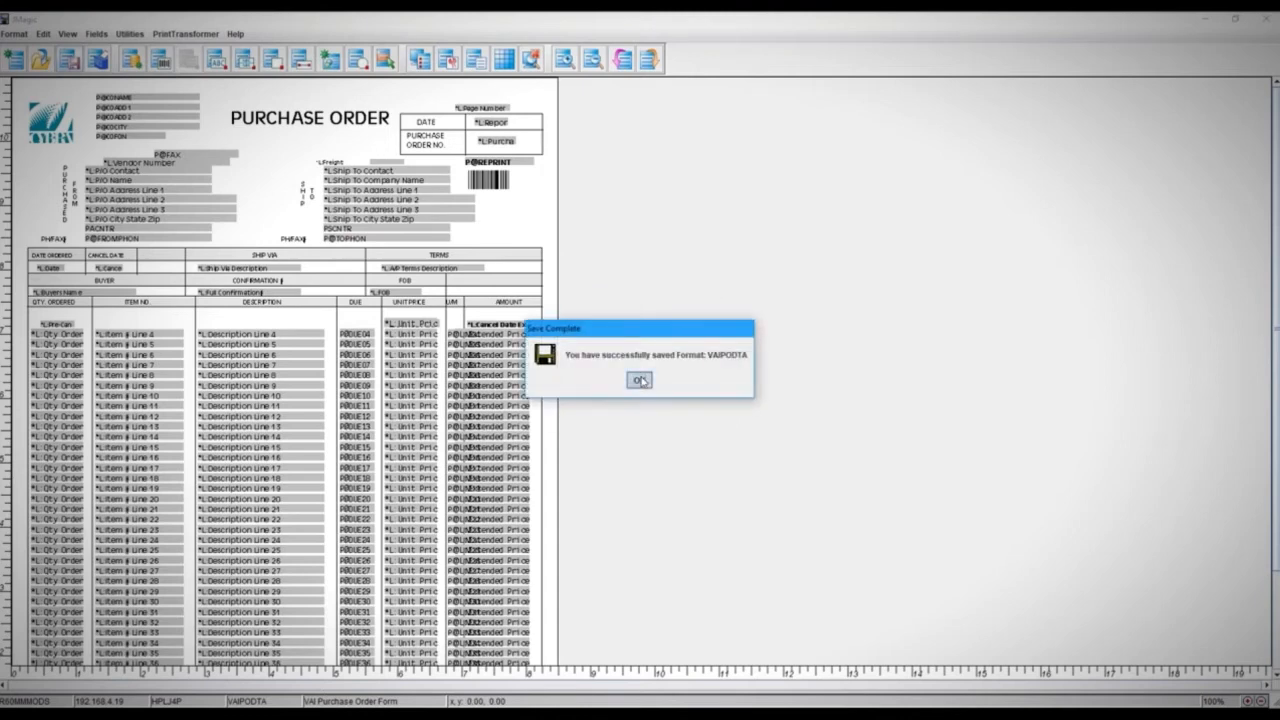
click(641, 380)
Preview the VAIPO spooled file with the enlarged address text for all records, and close the preview.
click(531, 62)
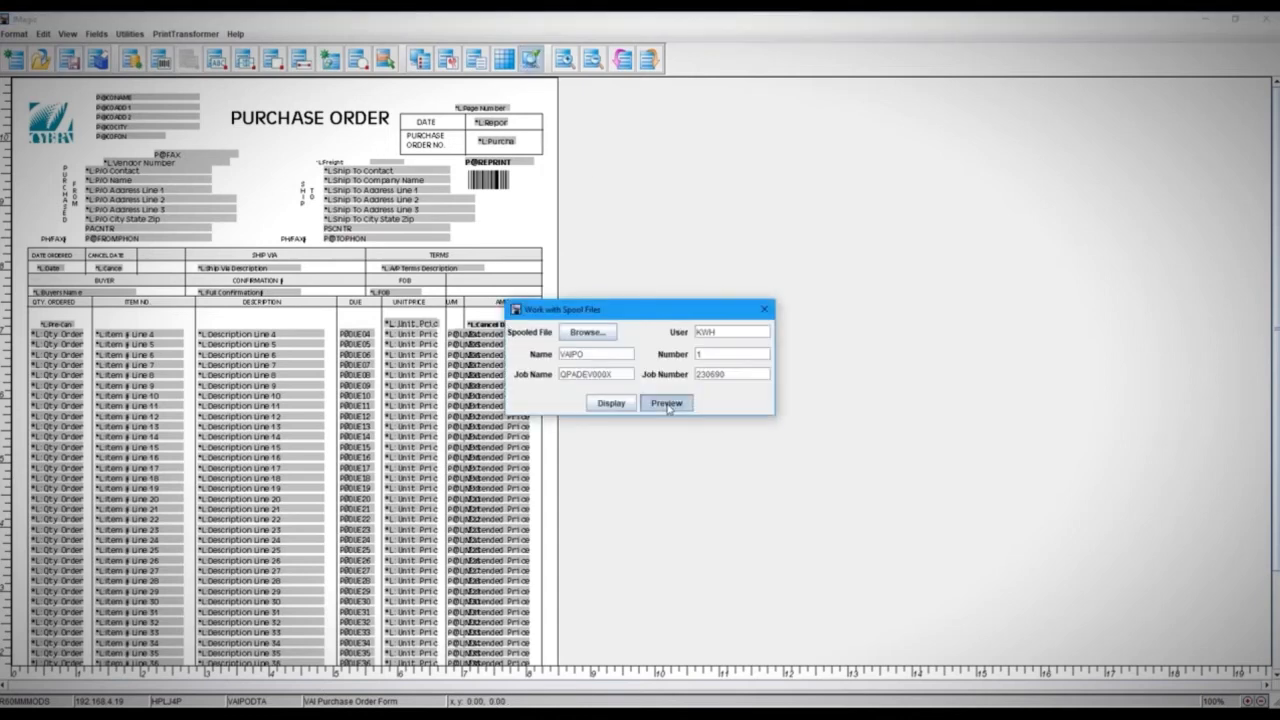
click(667, 403)
click(641, 424)
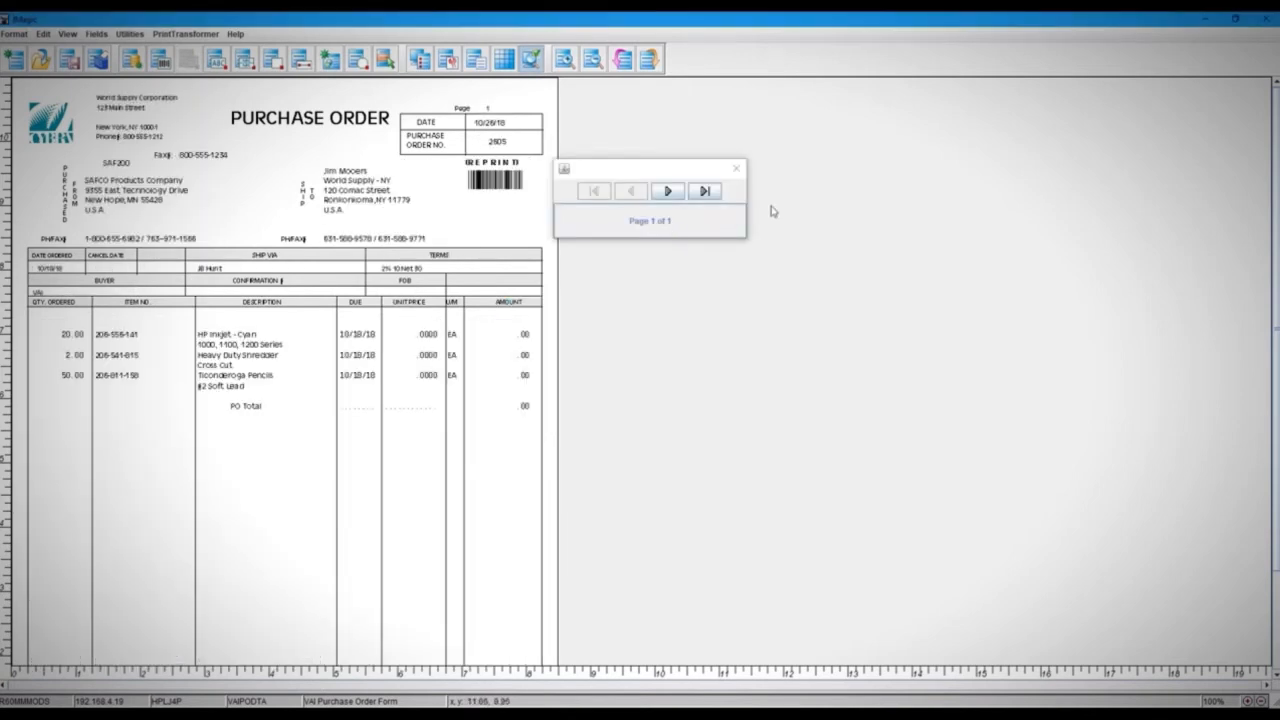
click(737, 170)
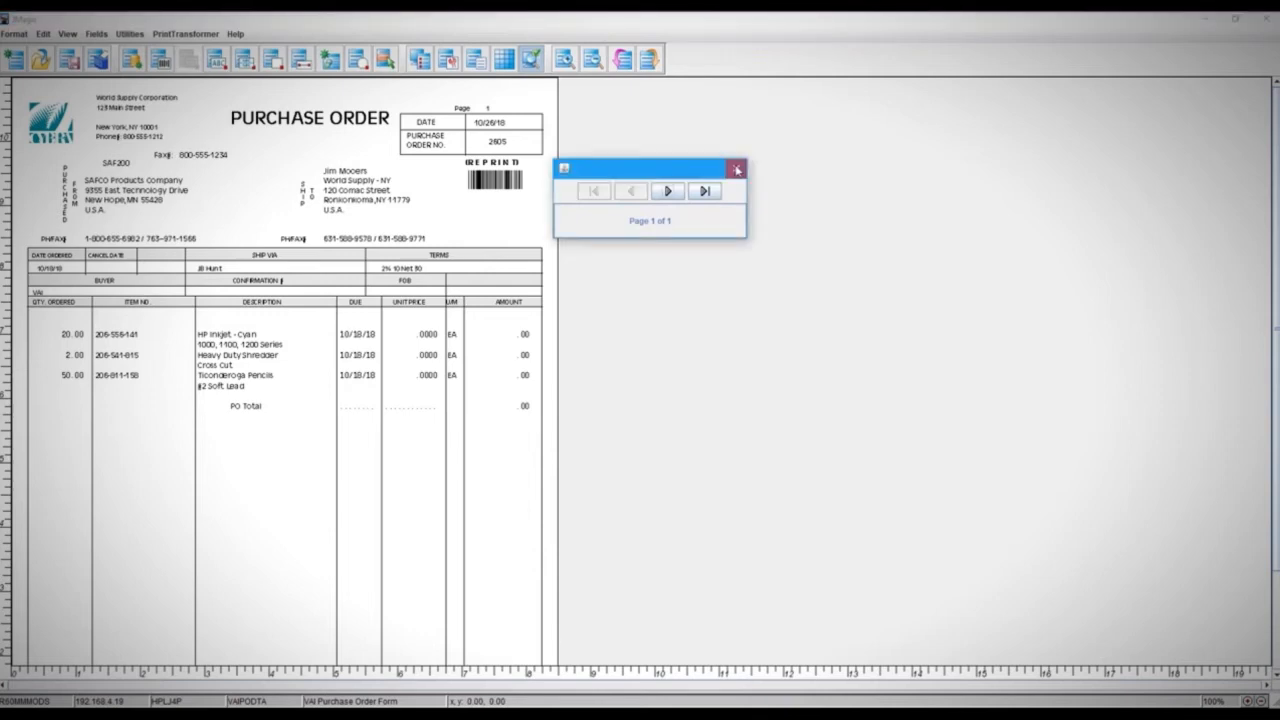
click(737, 170)
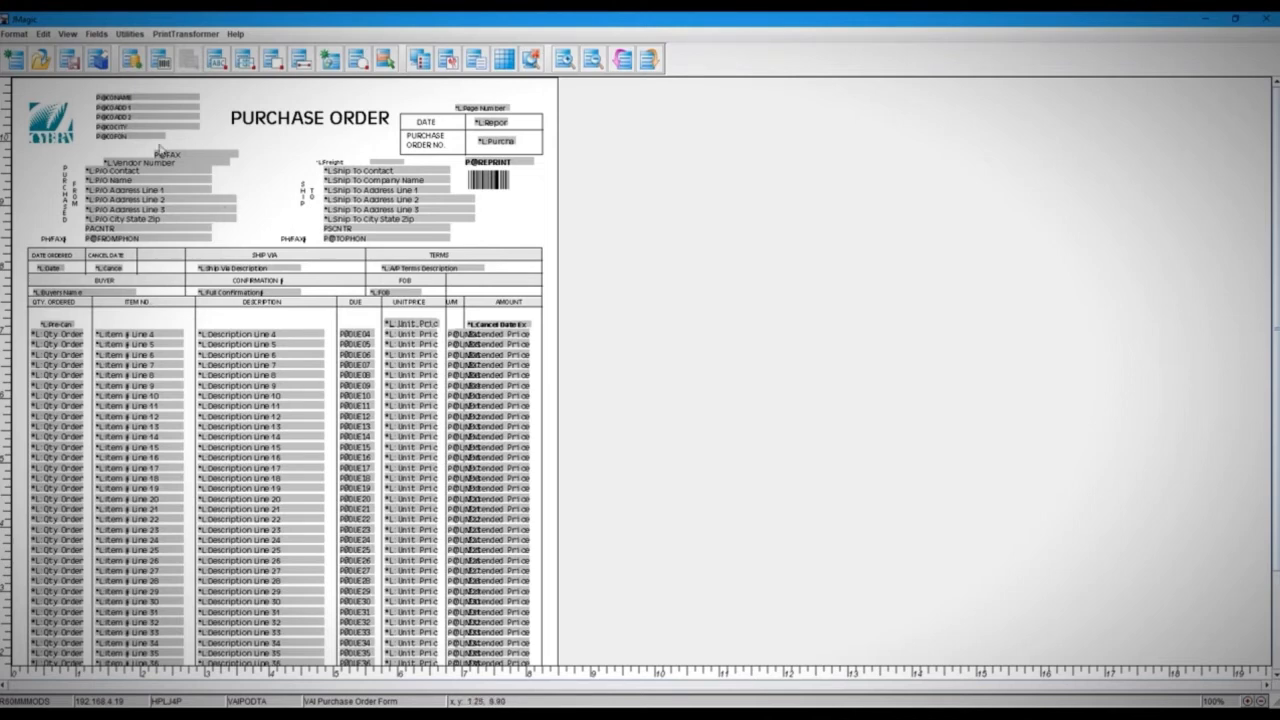
Inspect the URL link field assigned to the CYBRA logo graphic and close its properties.
double_click(50, 136)
click(407, 230)
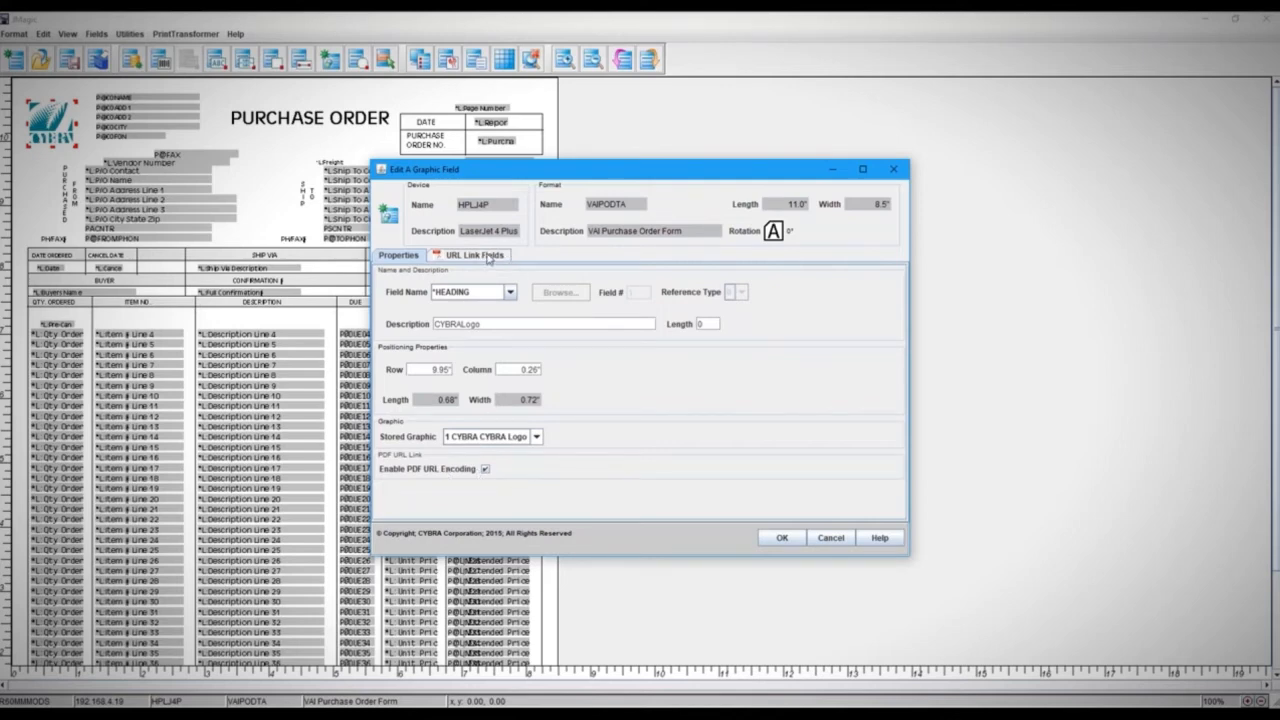
click(488, 256)
click(825, 251)
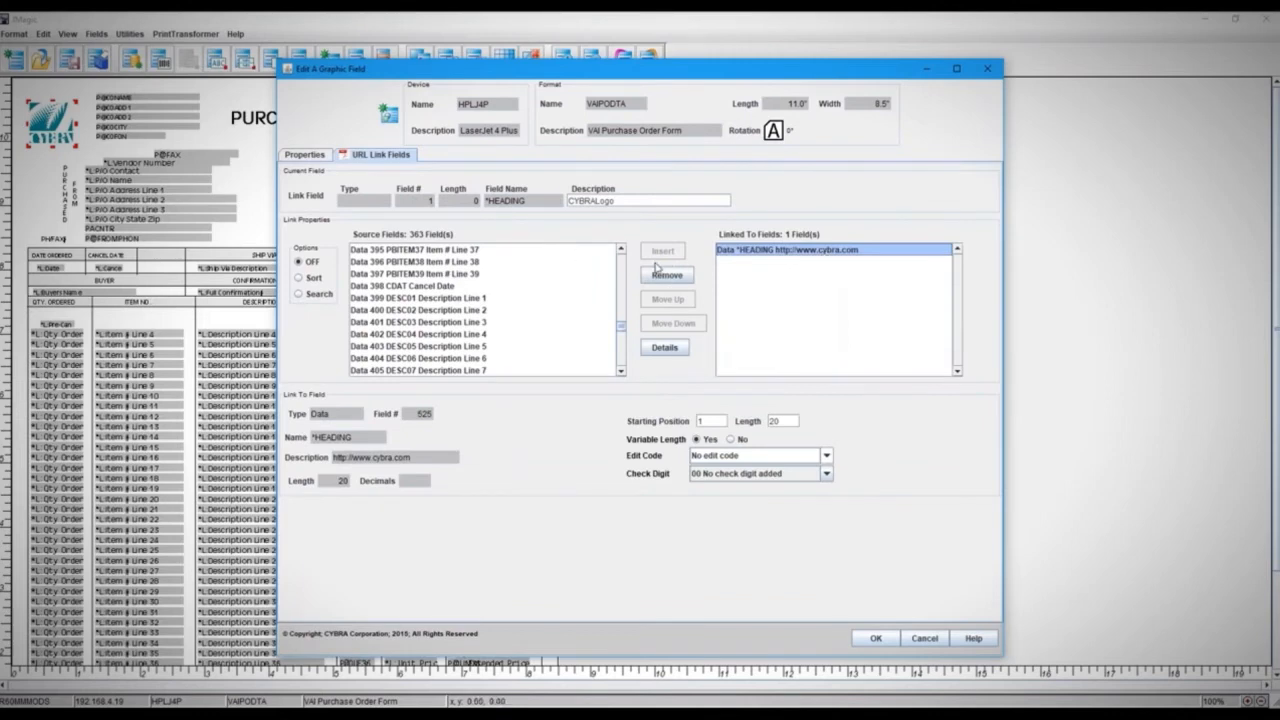
click(877, 638)
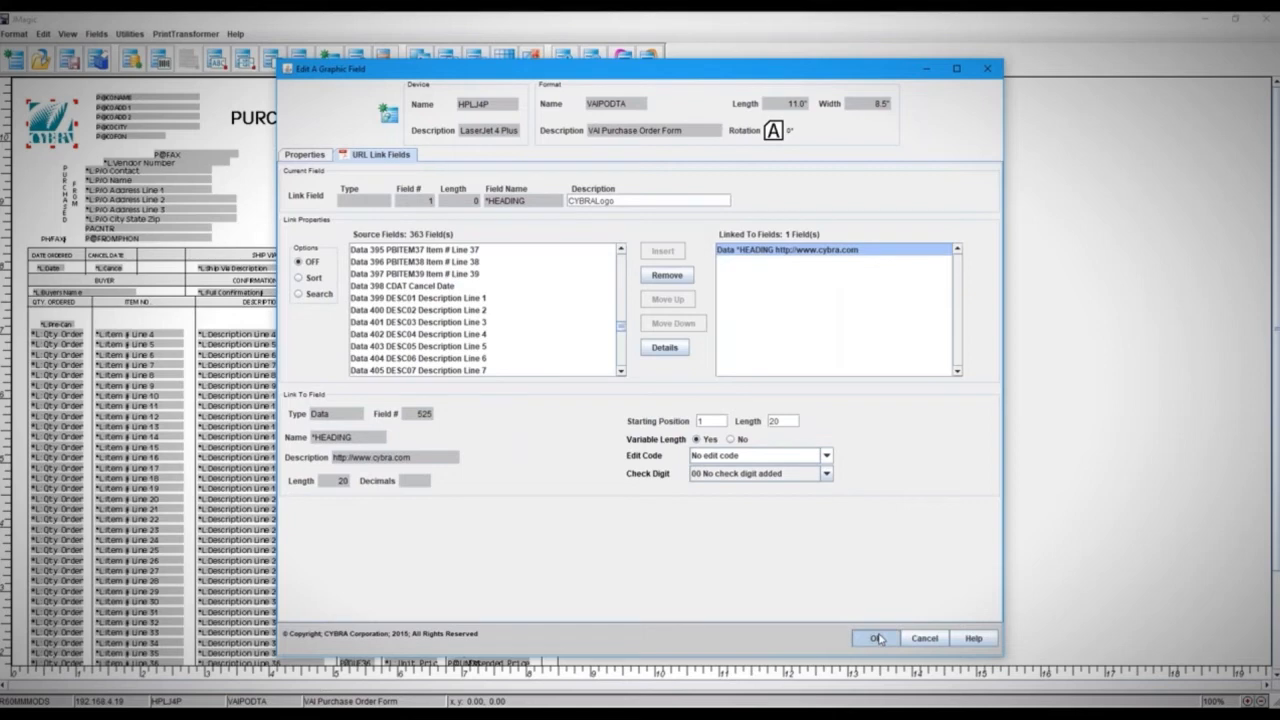
scroll(685, 391, down, 4)
scroll(684, 391, down, 10)
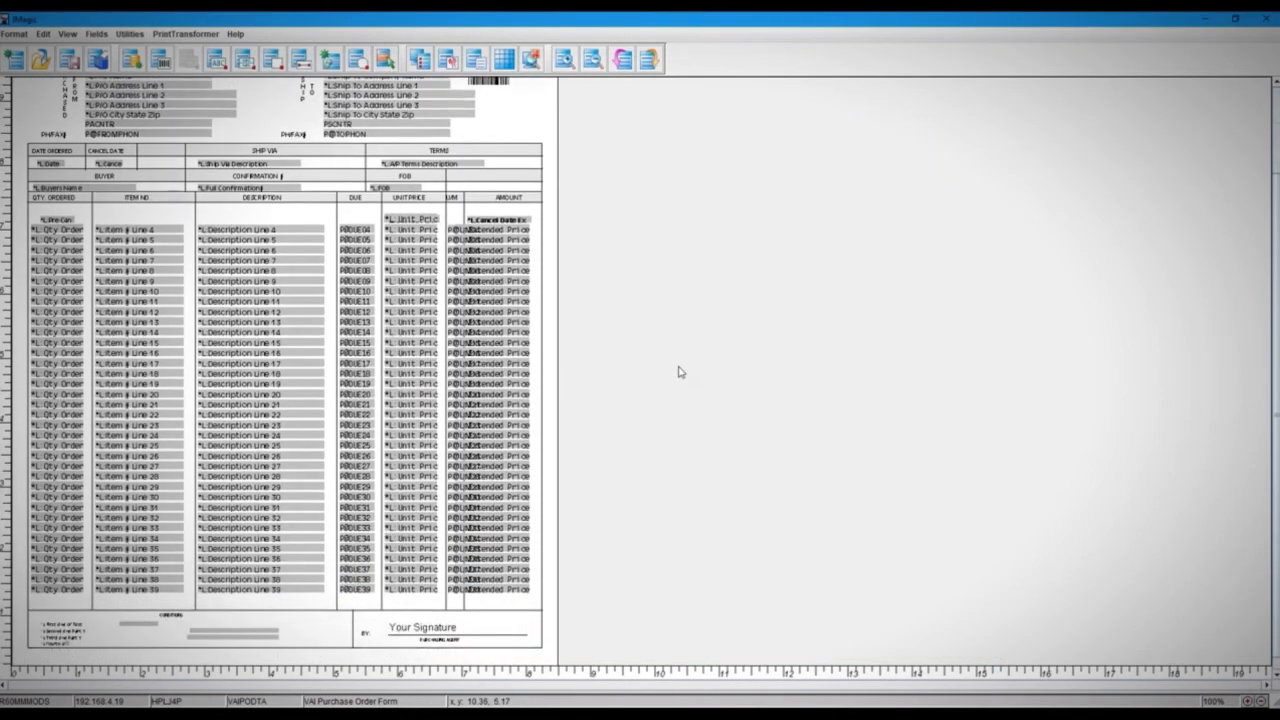
scroll(678, 372, down, 2)
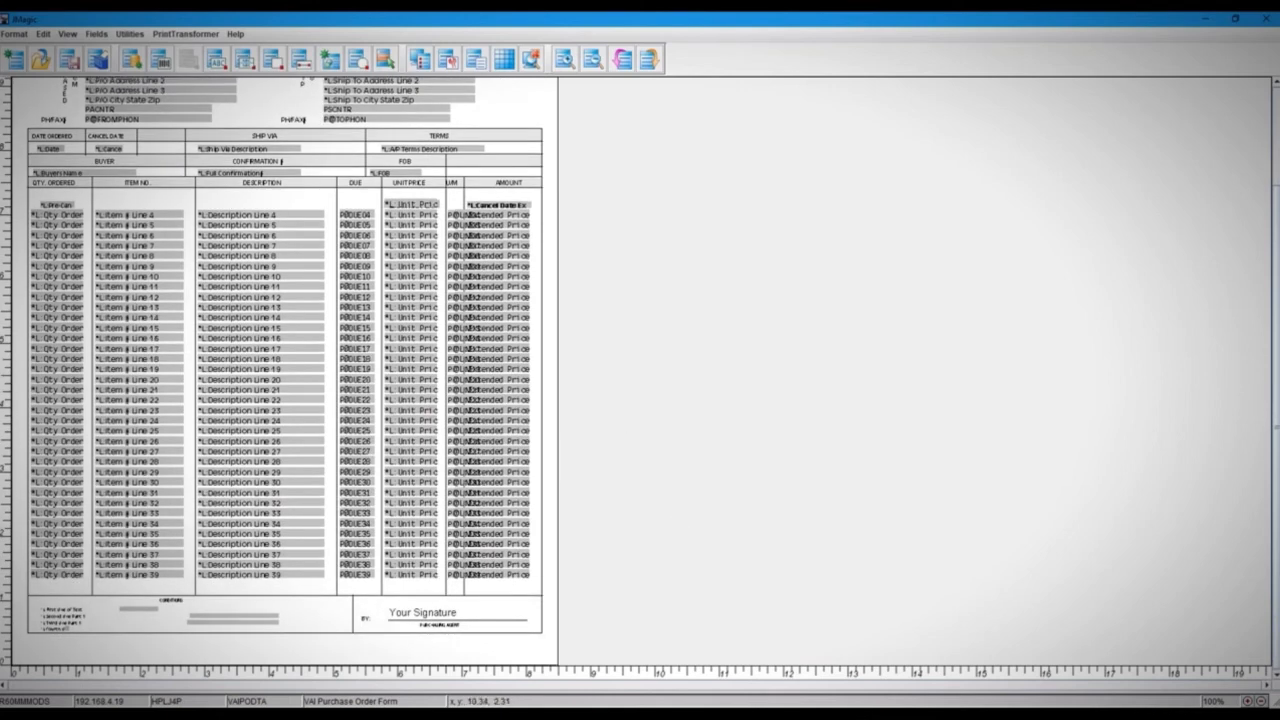
scroll(636, 424, up, 9)
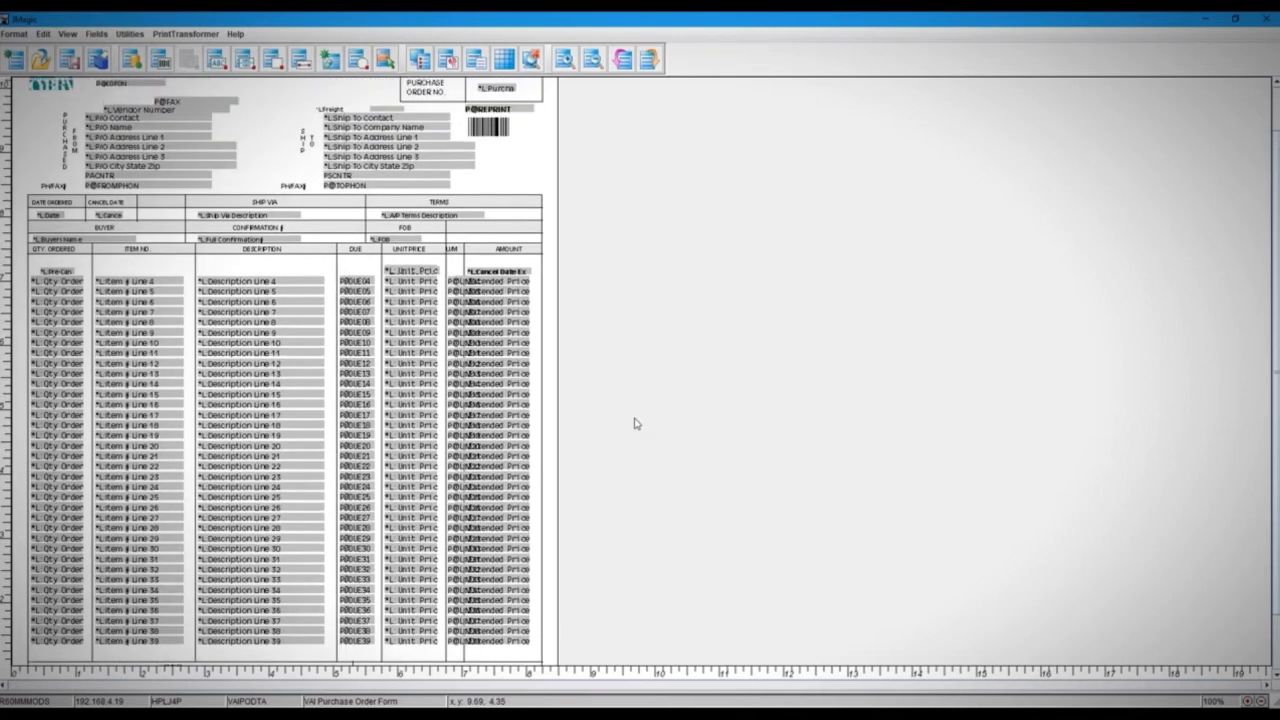
scroll(636, 424, up, 3)
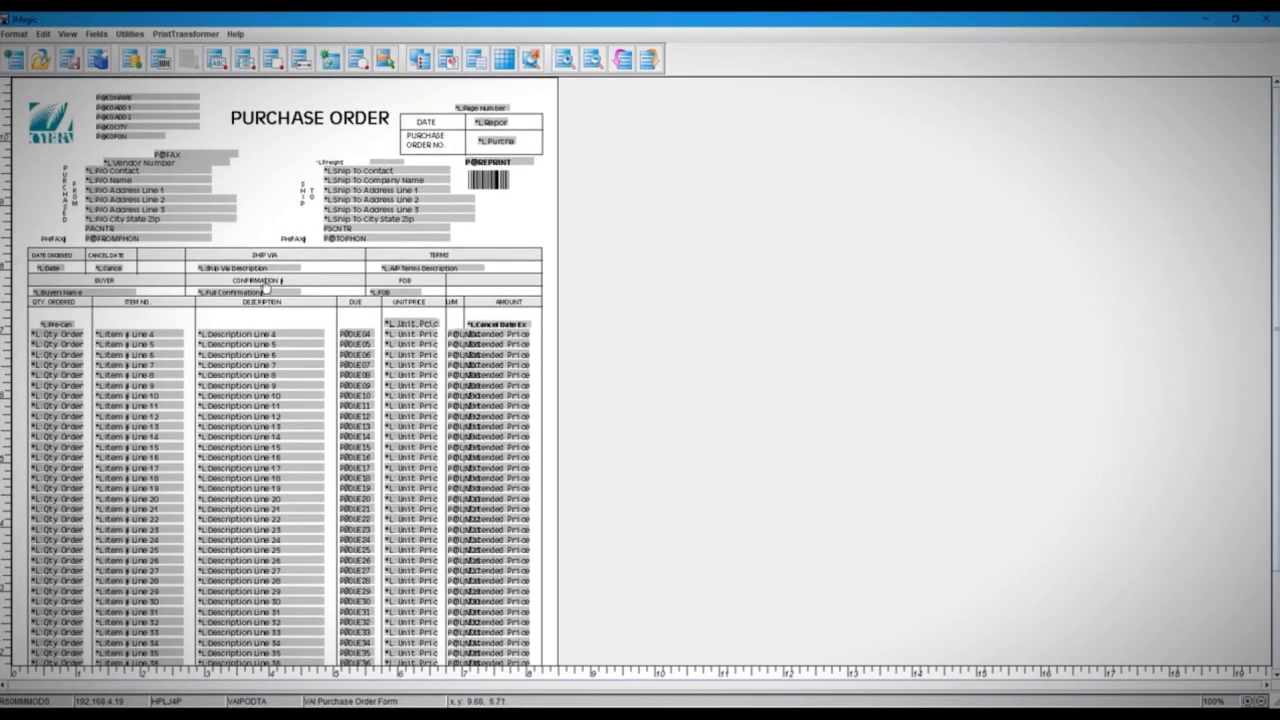
Reopen the CYBRA logo's URL link settings, widen the window to read the full linked address, and close it.
double_click(52, 132)
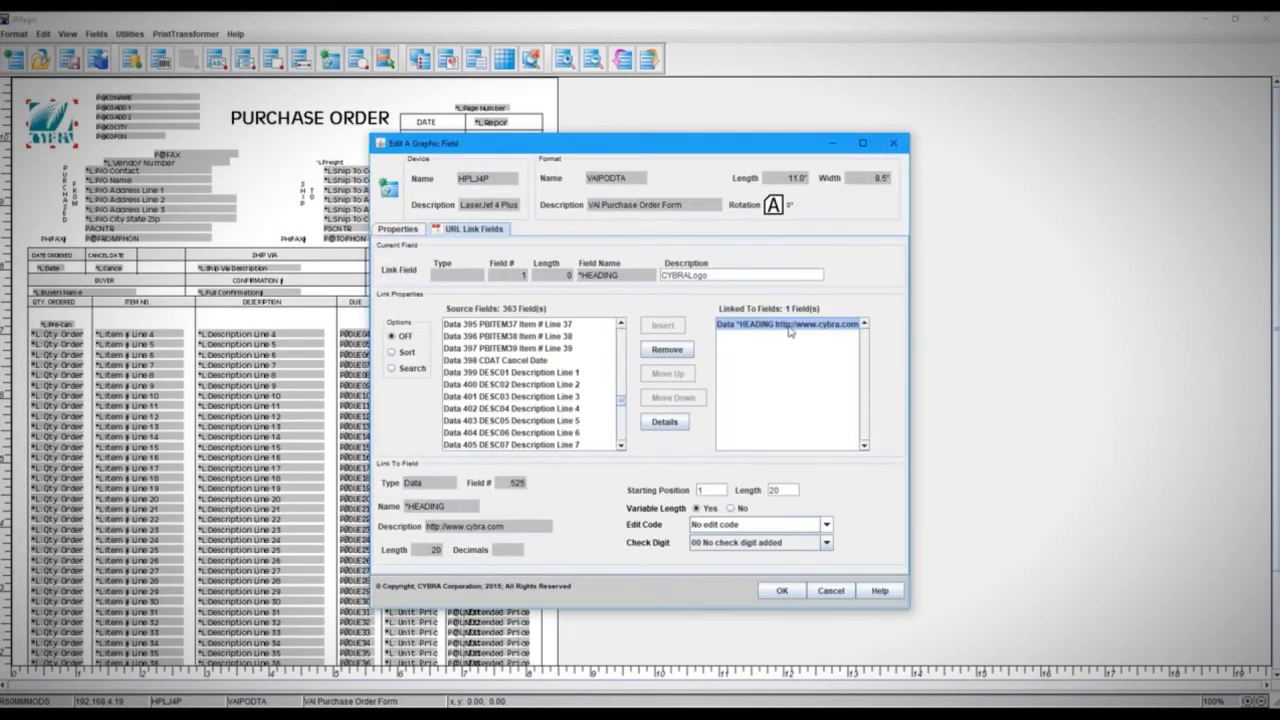
drag(744, 149, 734, 142)
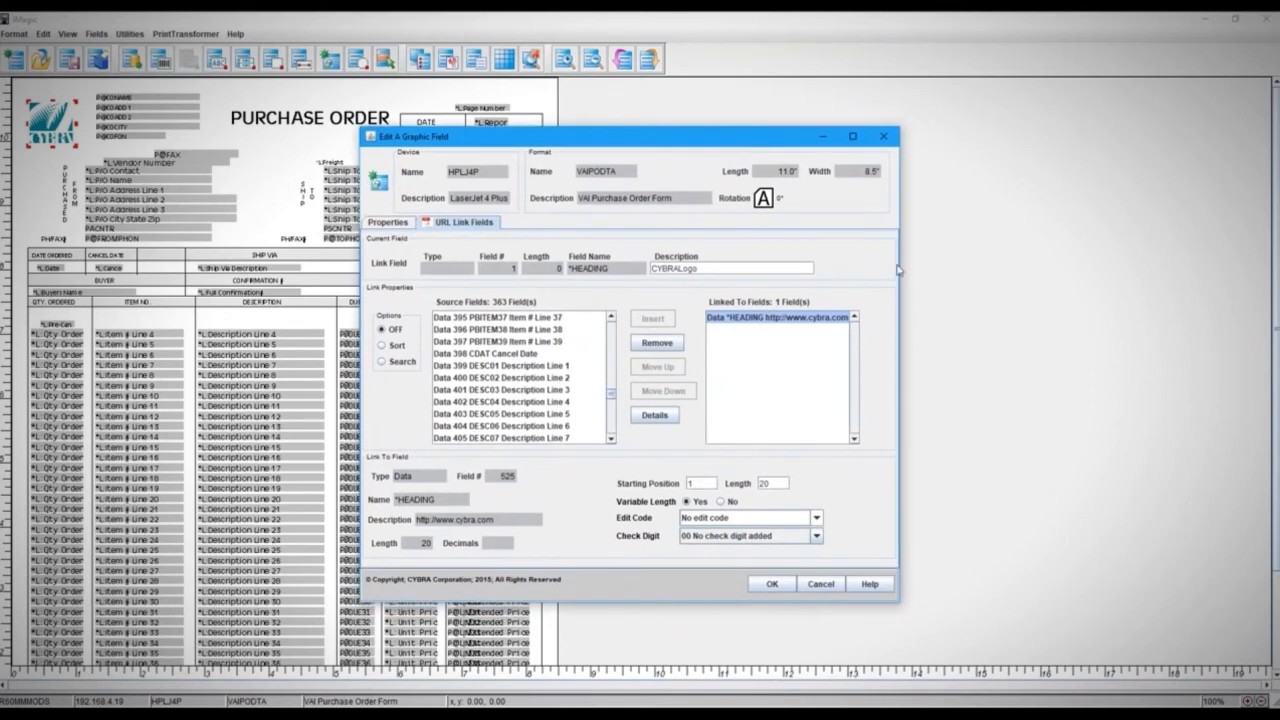
drag(900, 320, 948, 322)
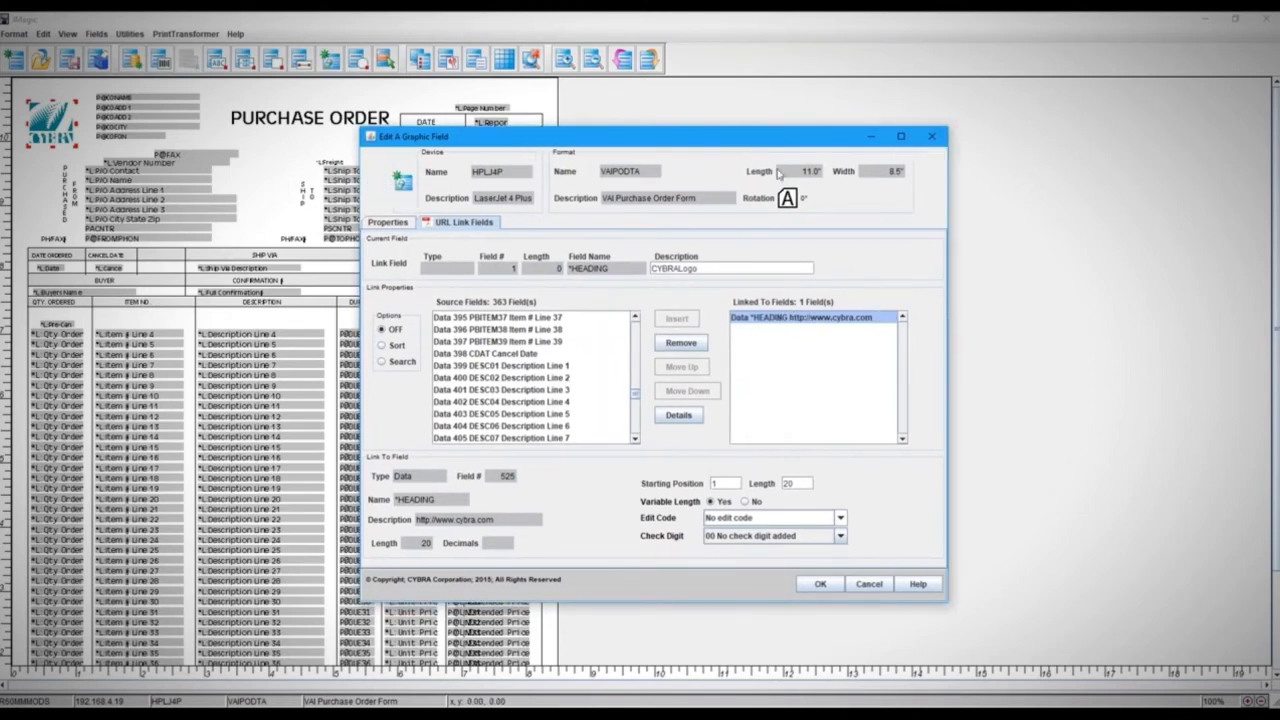
drag(758, 147, 726, 115)
click(790, 553)
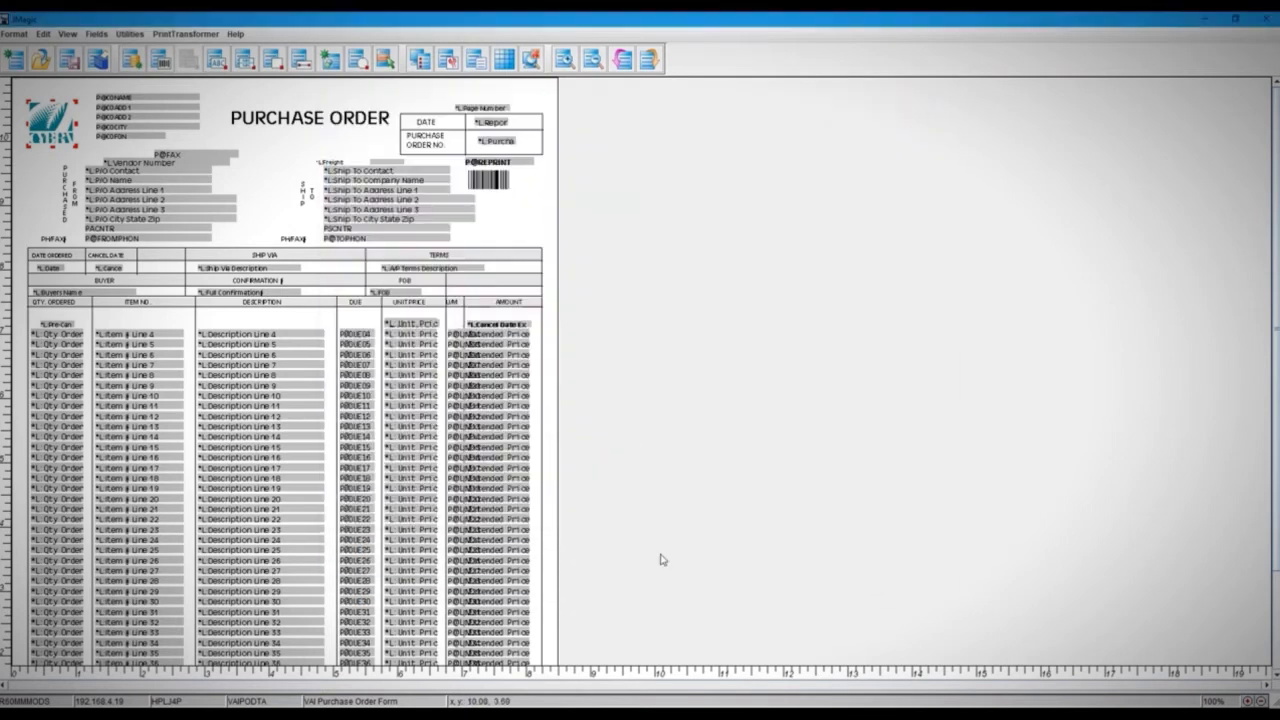
Review the description and usage options of the Your Signature text field in the form's footer and close its properties.
scroll(645, 474, down, 3)
scroll(628, 467, down, 2)
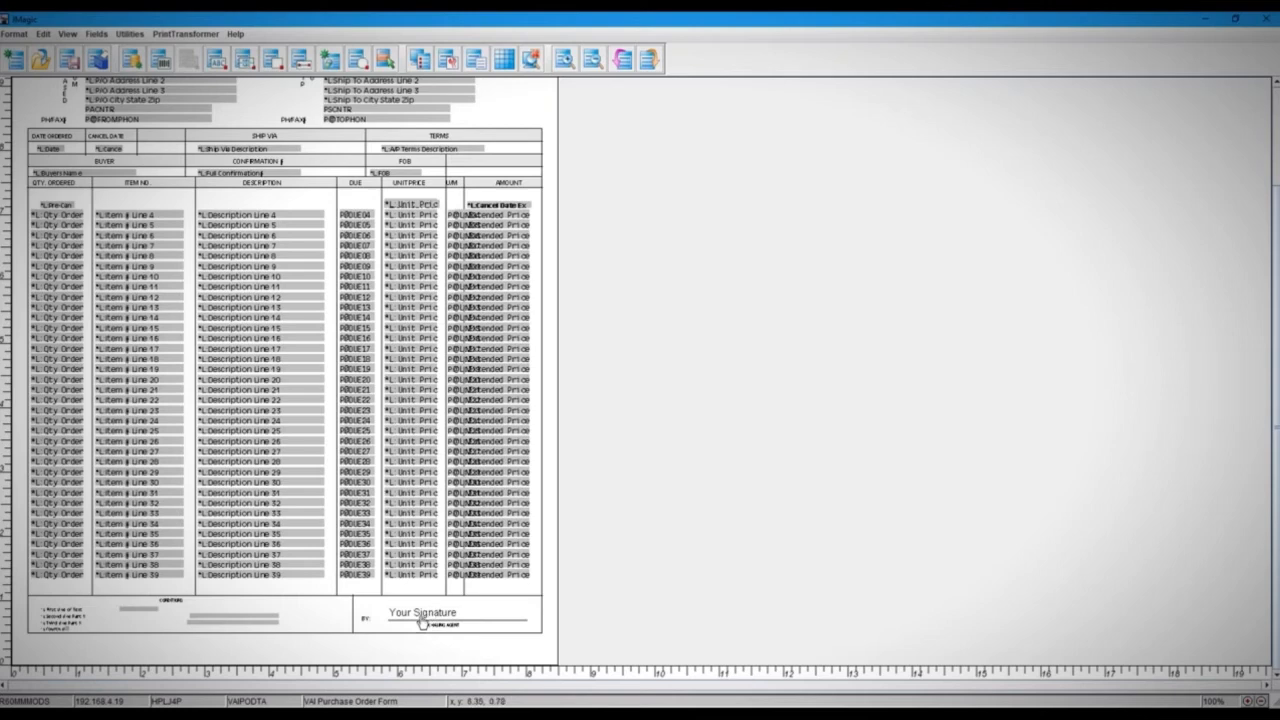
double_click(421, 622)
drag(564, 137, 543, 133)
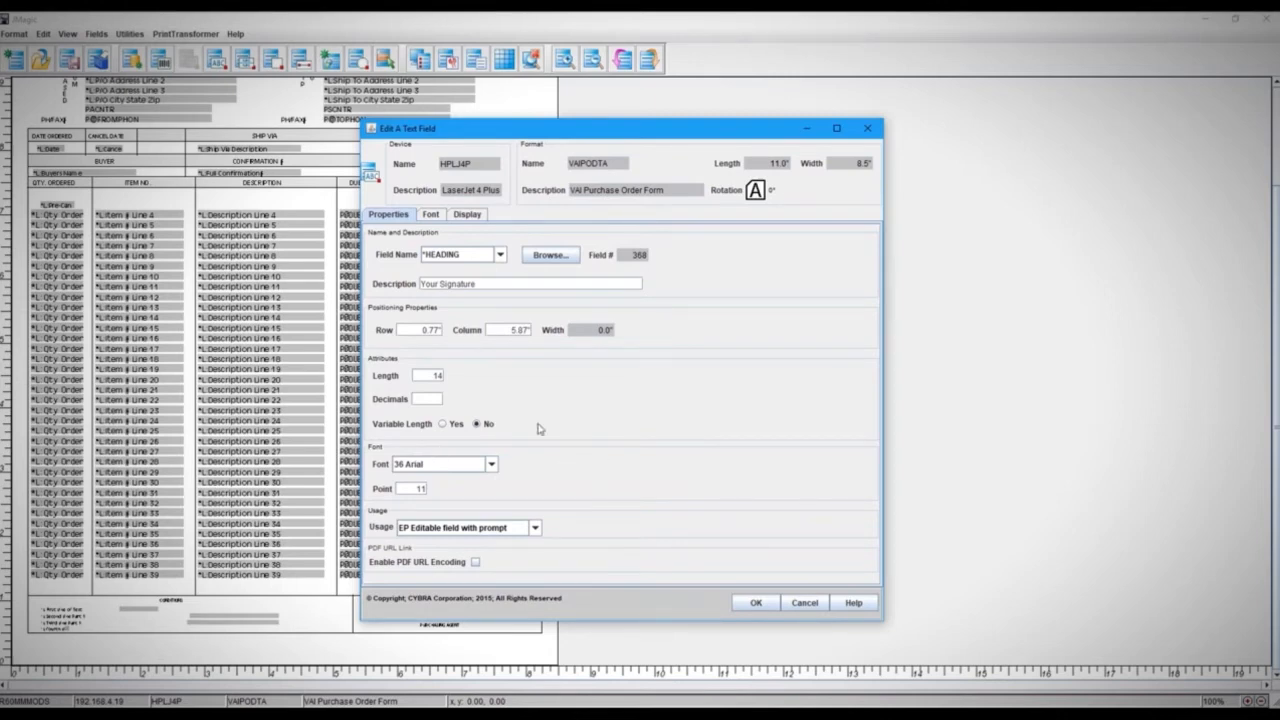
drag(380, 281, 489, 285)
click(508, 285)
click(468, 528)
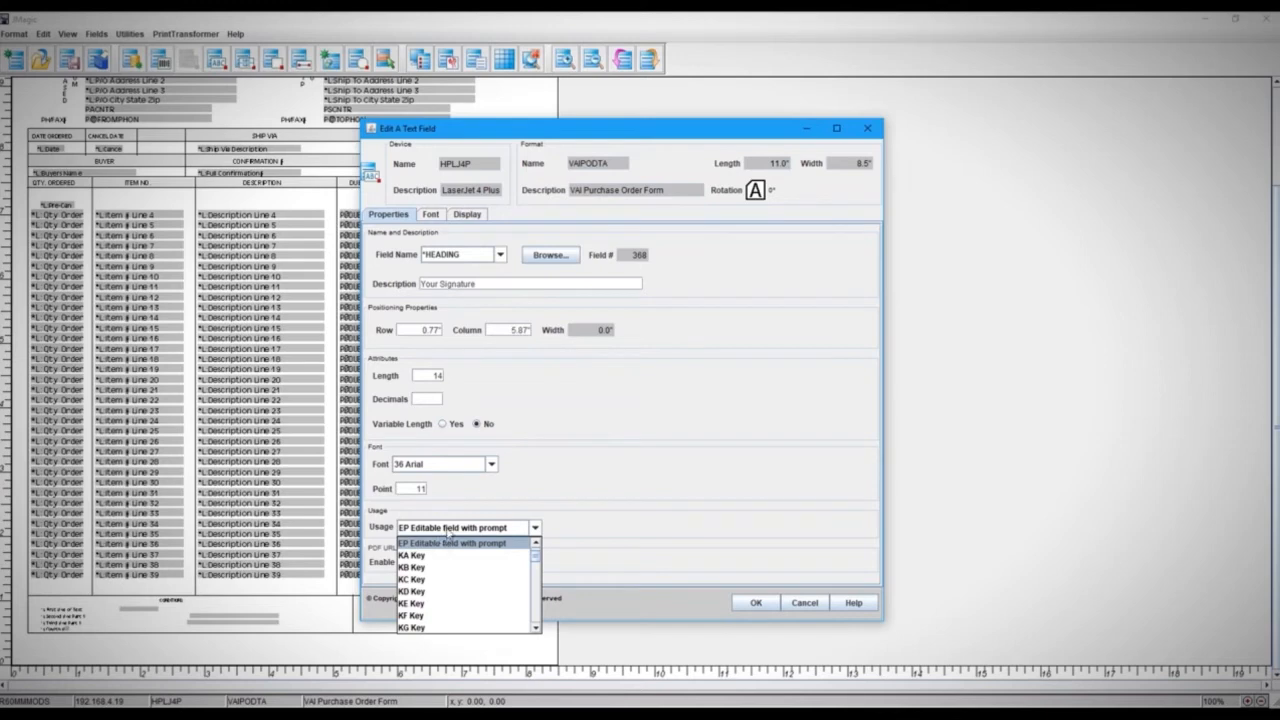
click(448, 530)
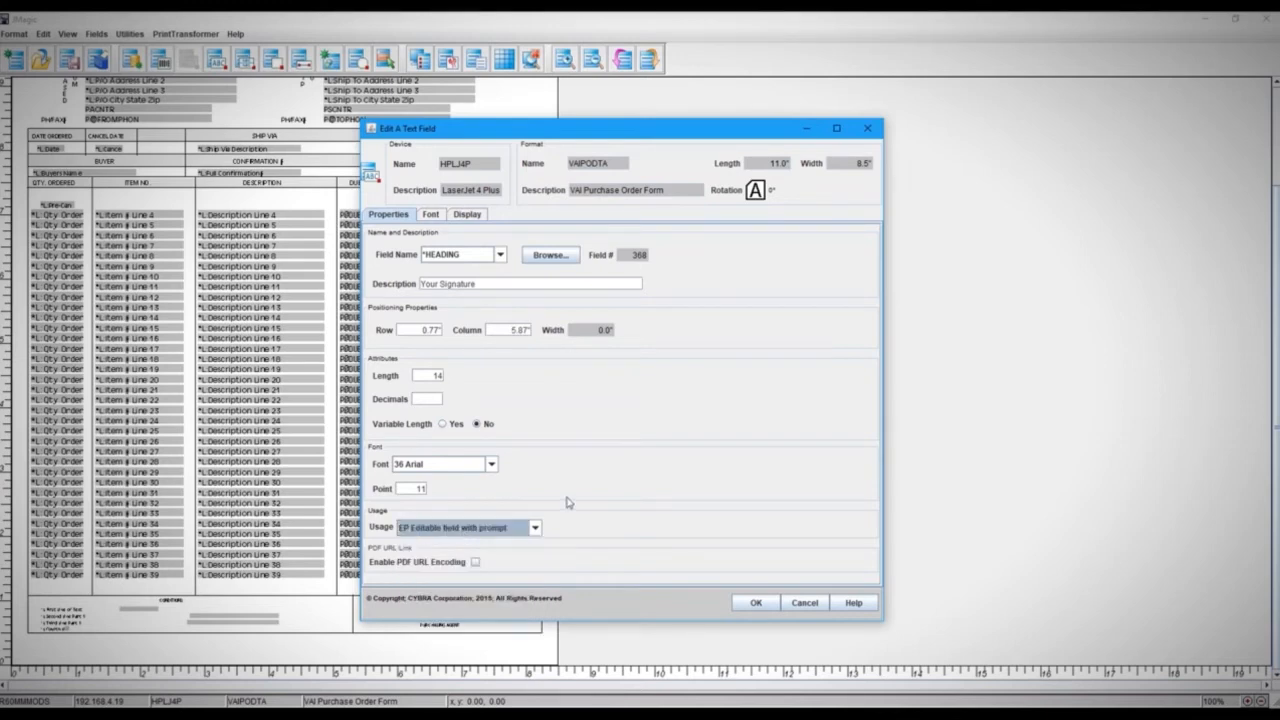
click(756, 603)
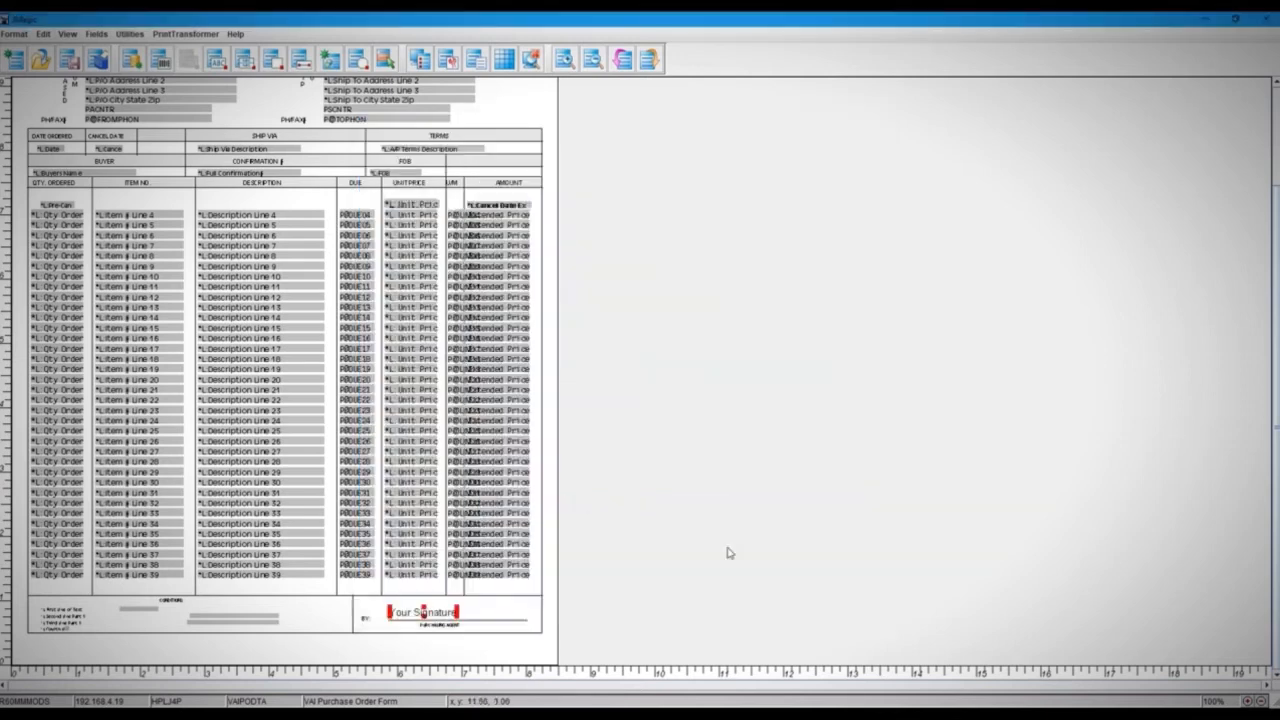
scroll(674, 303, up, 3)
scroll(669, 301, up, 2)
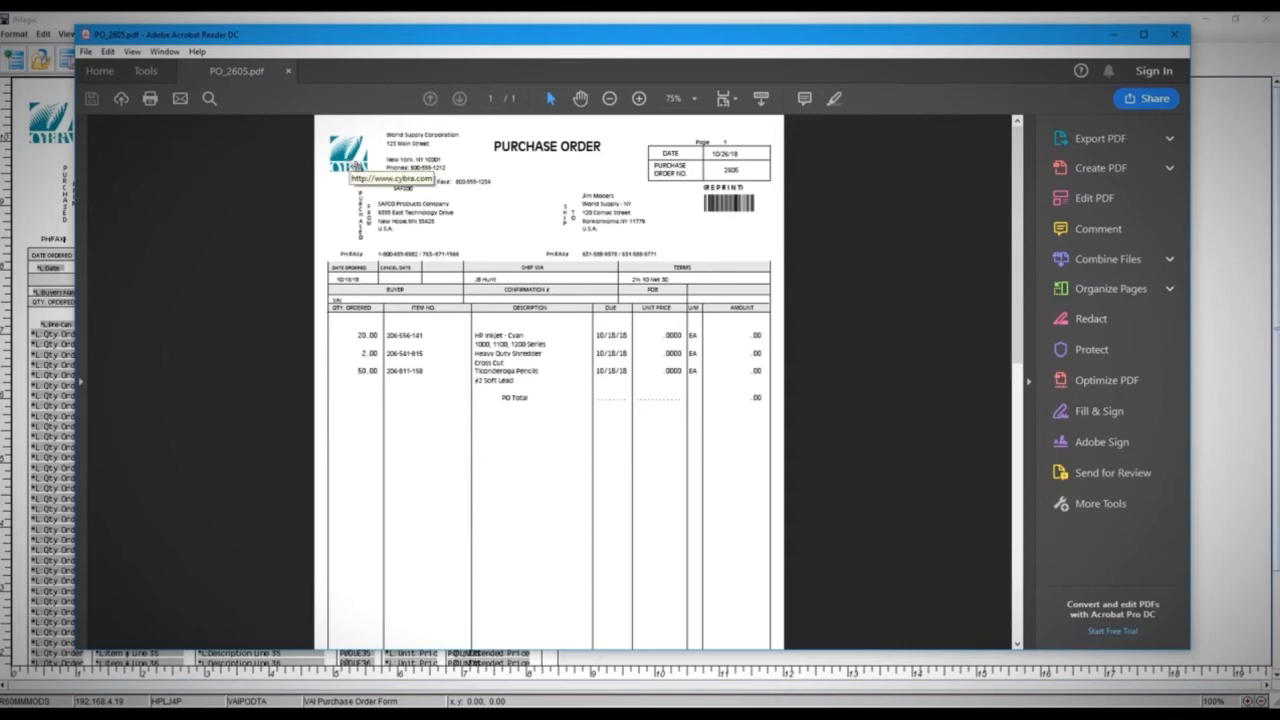
Replace the text in the purchasing agent signature field of PO_2605.pdf with the signer's full name.
scroll(592, 367, down, 2)
click(716, 605)
key(BackSpace)
key(BackSpace)
key(BackSpace)
key(BackSpace)
key(BackSpace)
key(BackSpace)
key(BackSpace)
key(BackSpace)
key(BackSpace)
key(BackSpace)
key(BackSpace)
key(BackSpace)
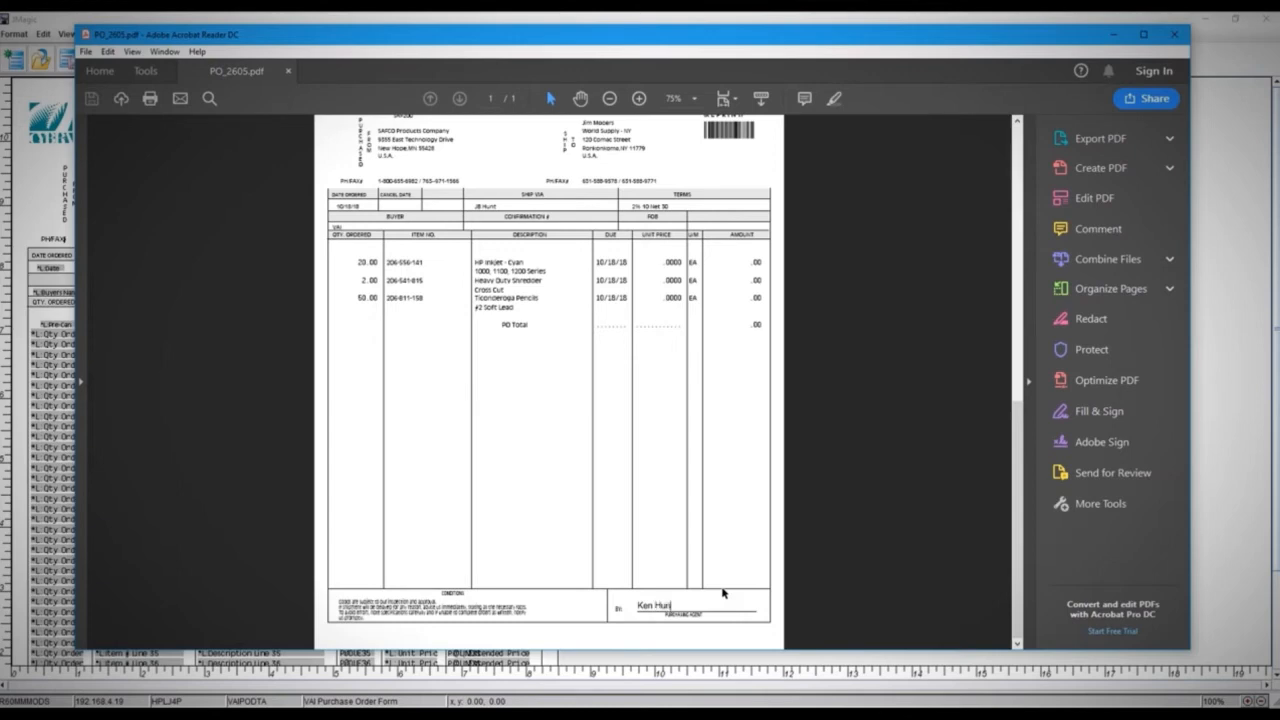
click(723, 593)
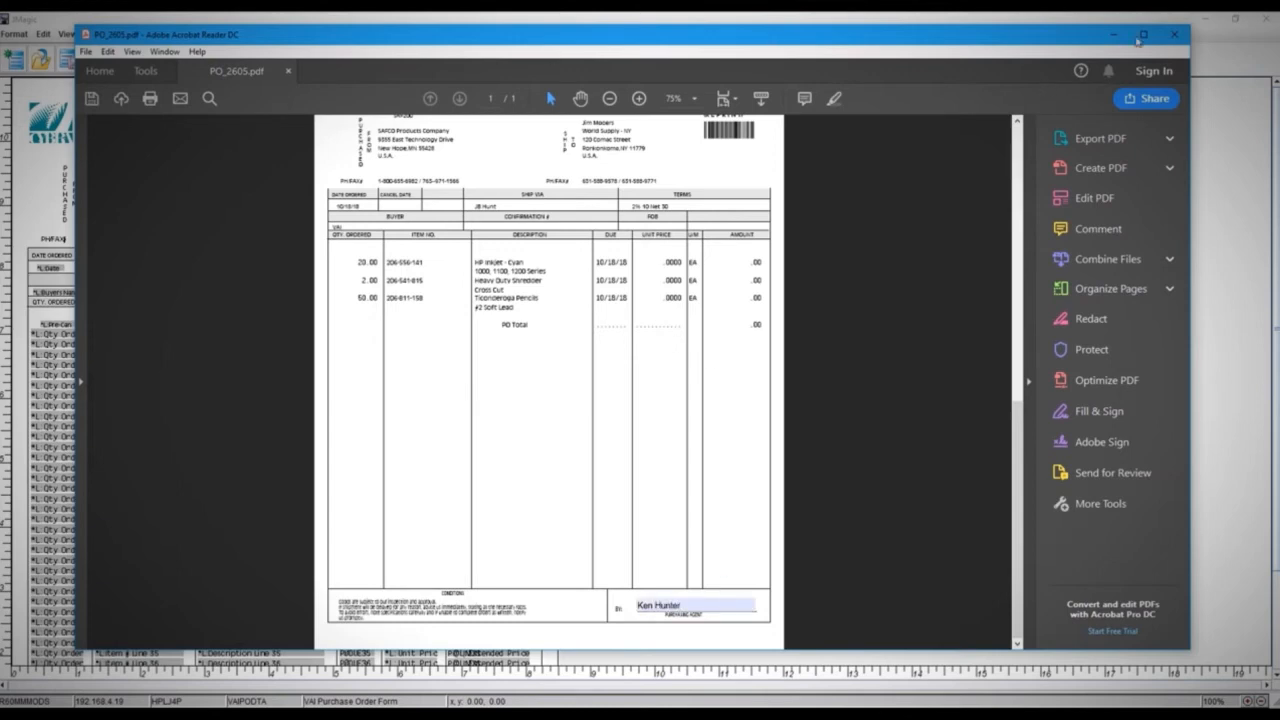
Close PO_2605.pdf without saving the changes.
drag(992, 46, 982, 46)
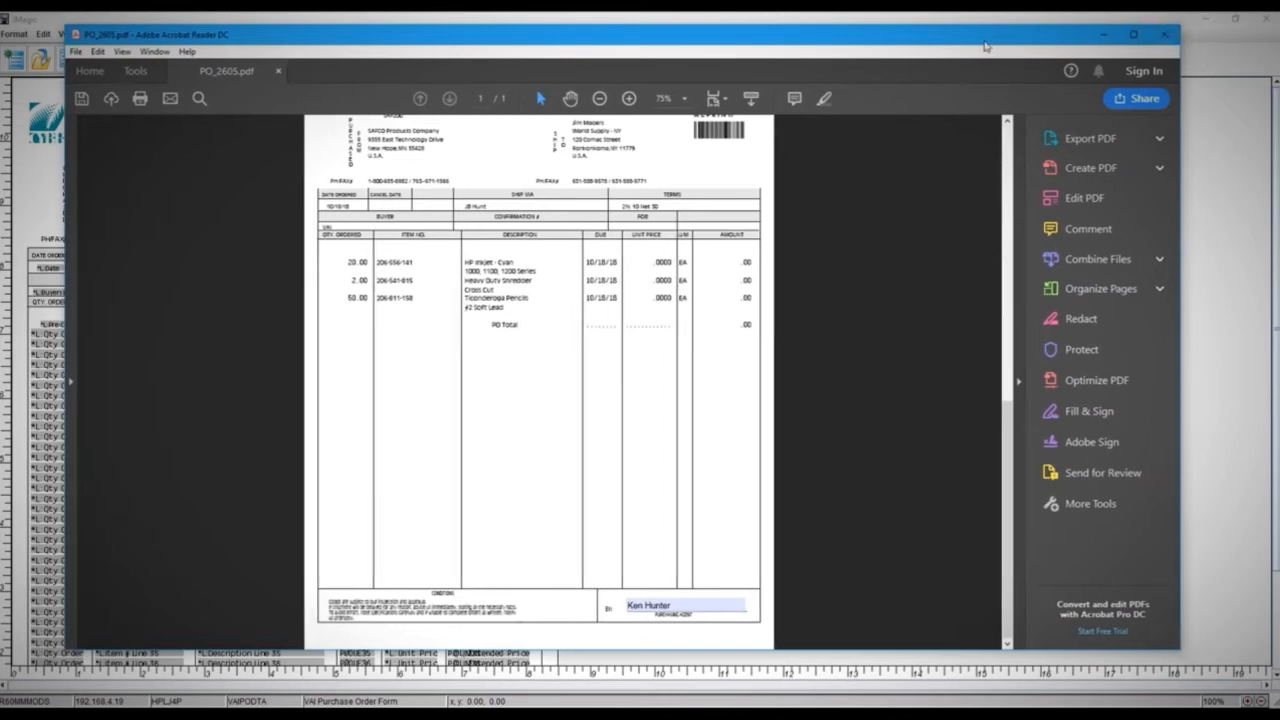
click(1164, 34)
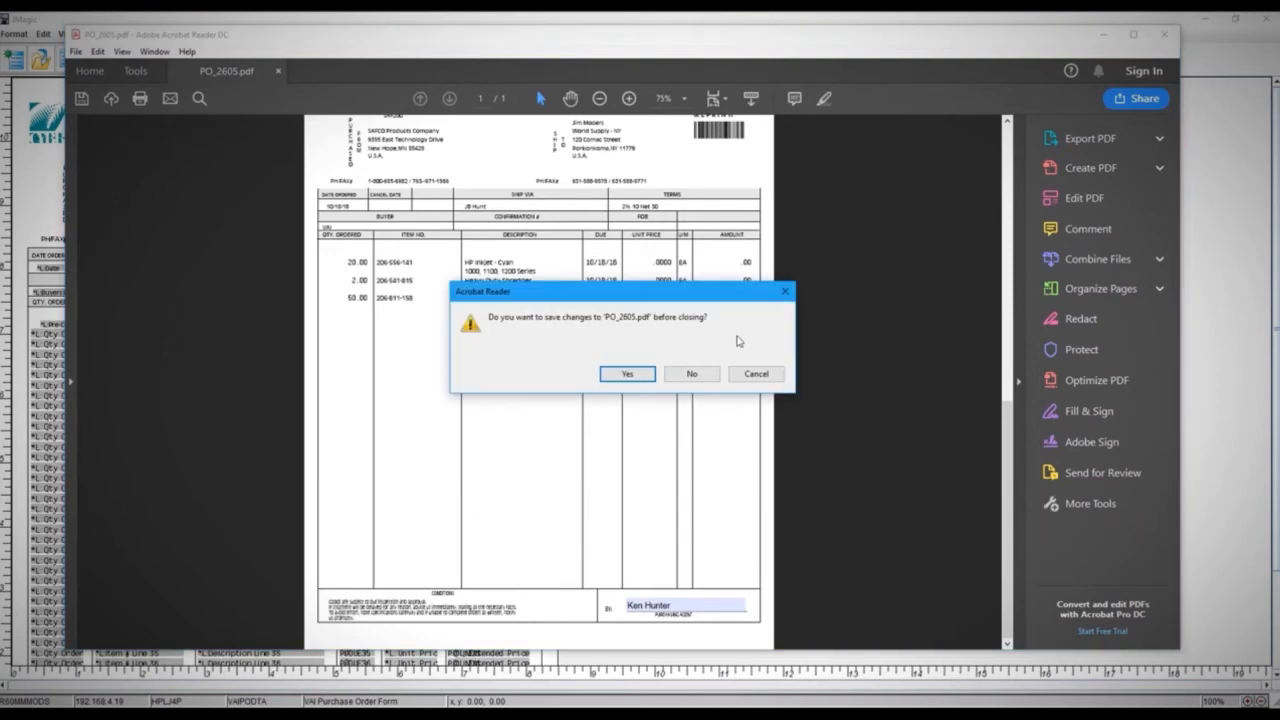
click(690, 374)
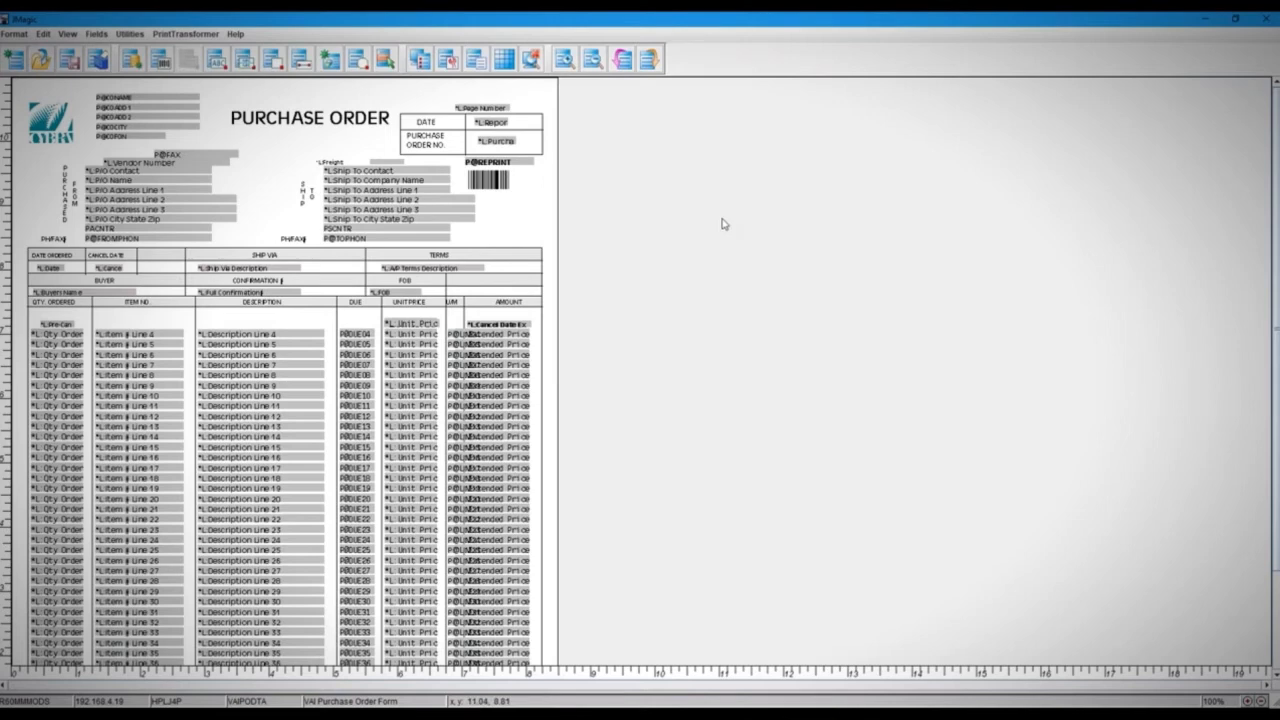
Reopen the recent HPPCL5C/VAIINVDTA invoice format, discarding the changes to the purchase order format.
click(14, 33)
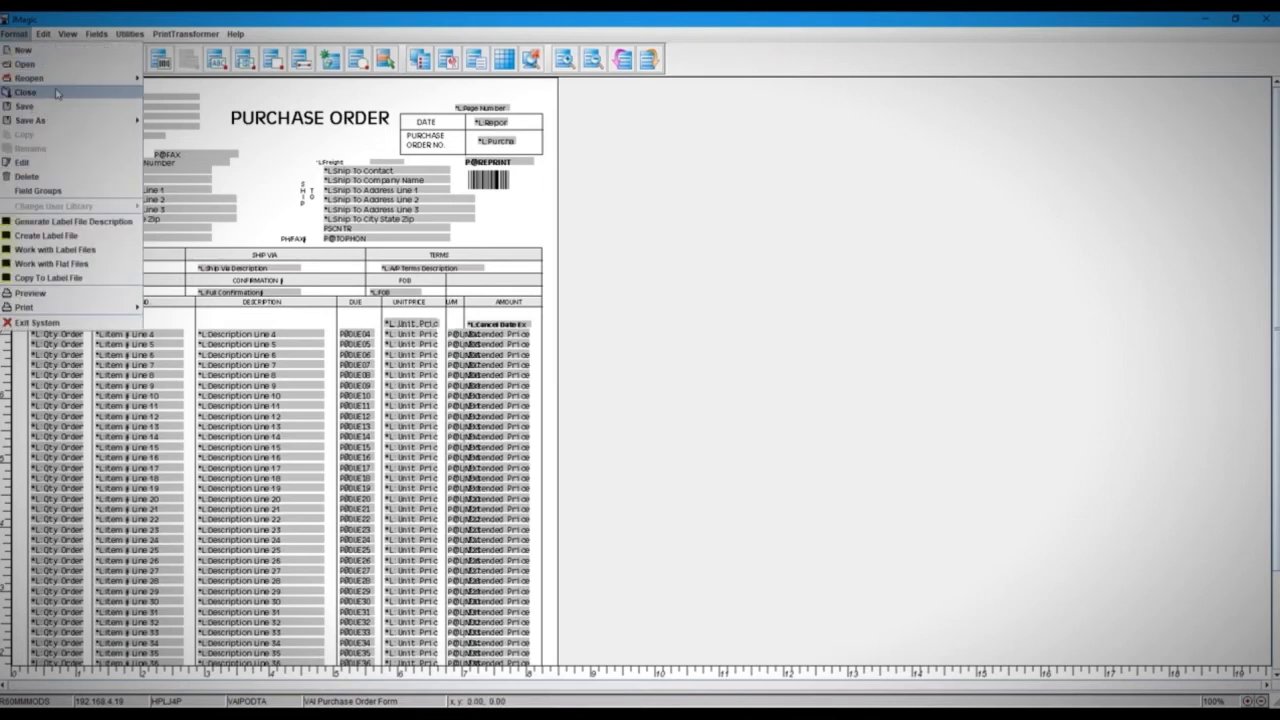
mouse_move(52, 83)
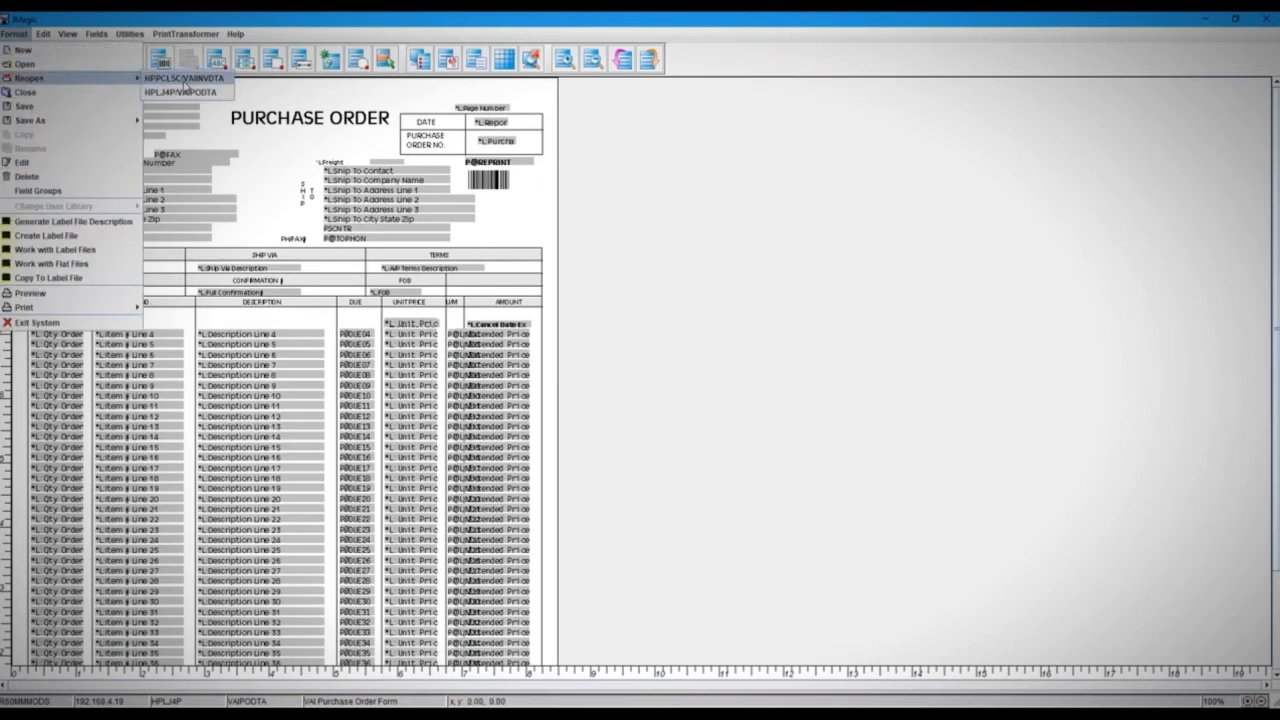
click(184, 80)
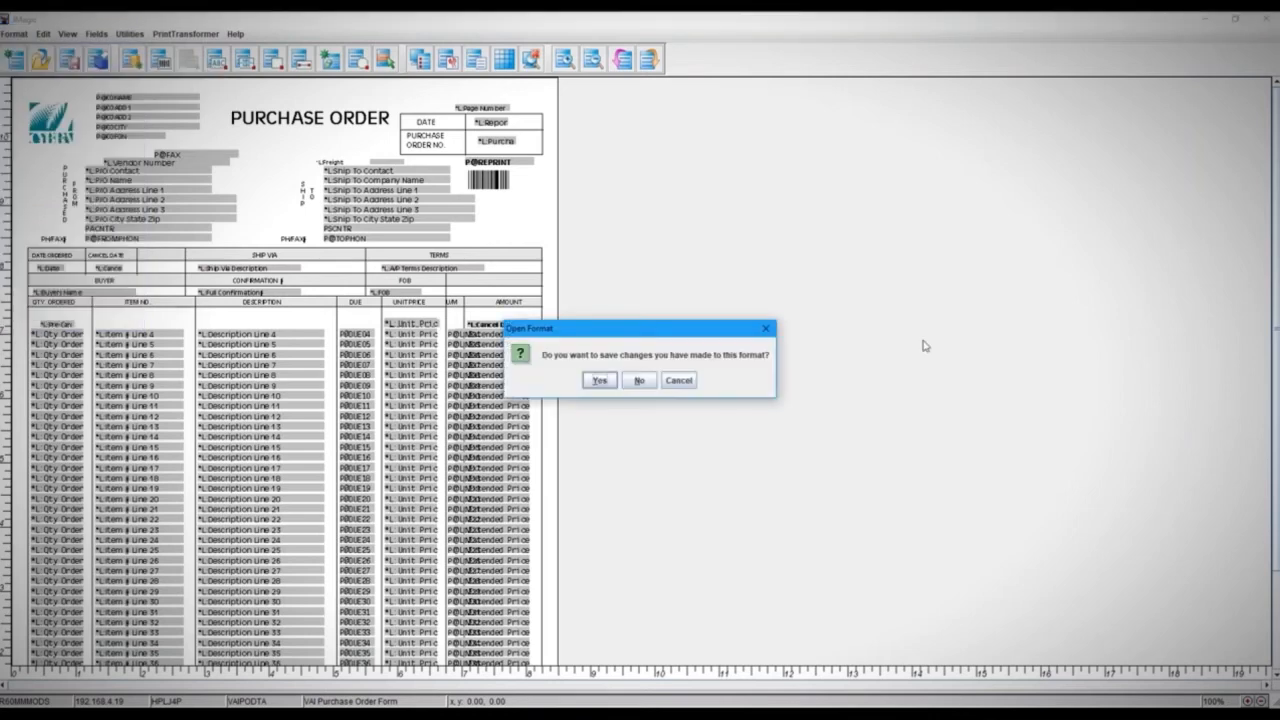
click(639, 380)
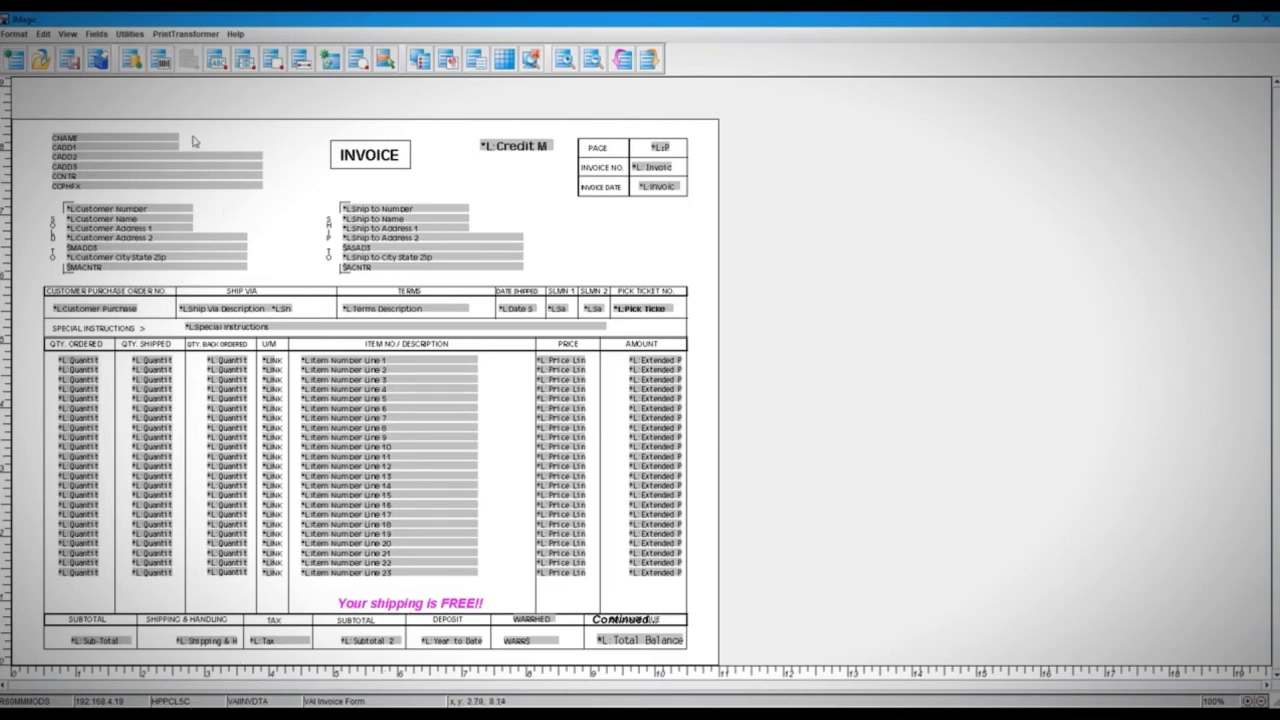
Color the company address fields and the Sold To customer fields of the invoice blue.
drag(193, 130, 98, 189)
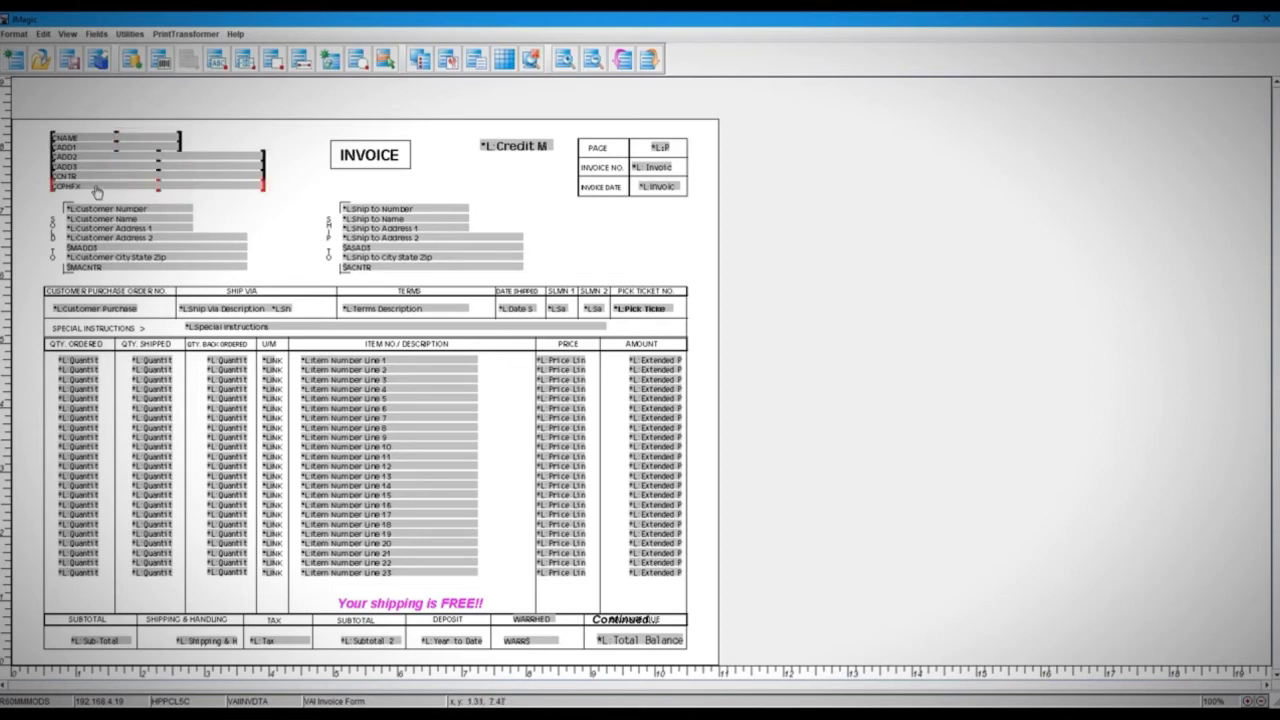
right_click(96, 187)
mouse_move(152, 352)
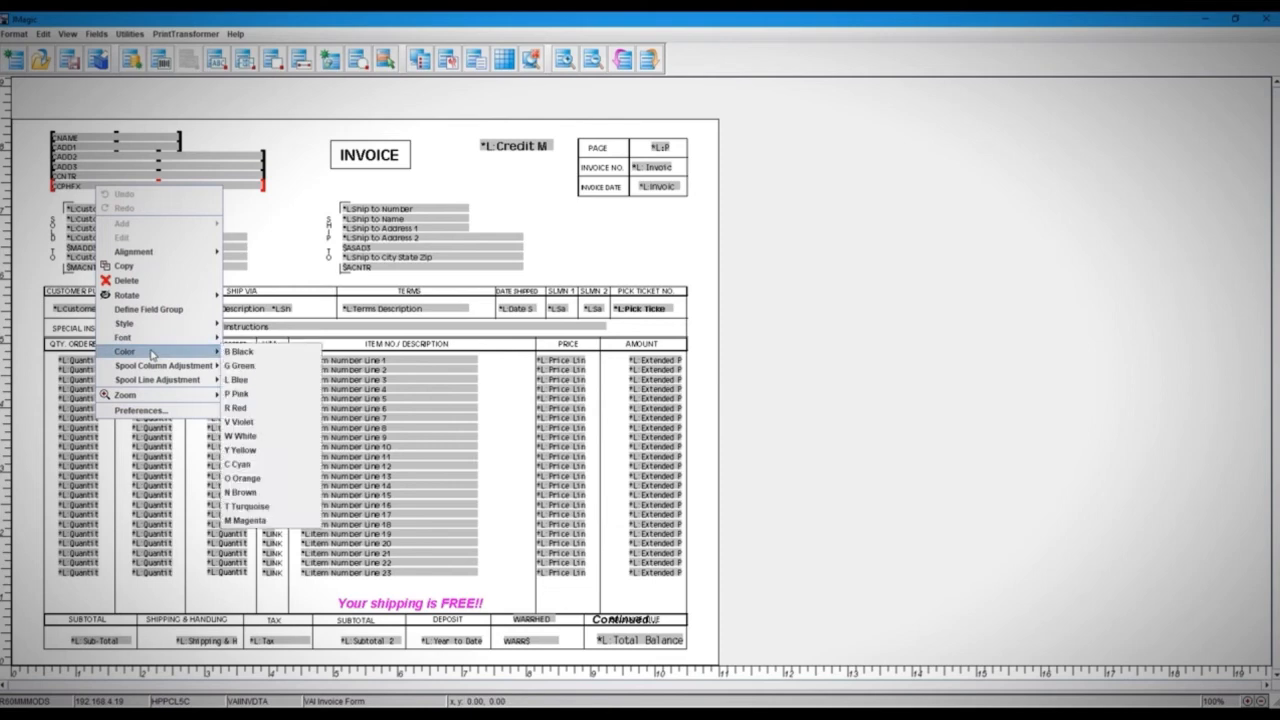
click(267, 383)
drag(201, 204, 147, 271)
right_click(137, 268)
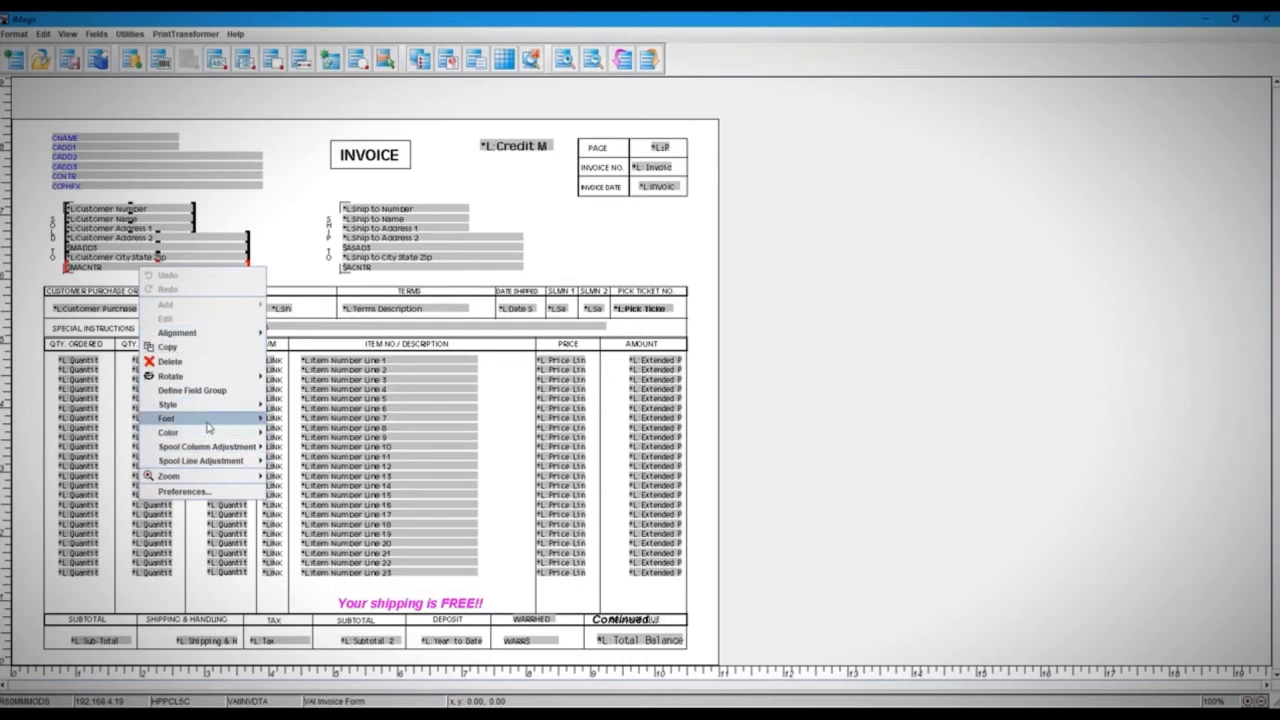
mouse_move(212, 433)
click(283, 460)
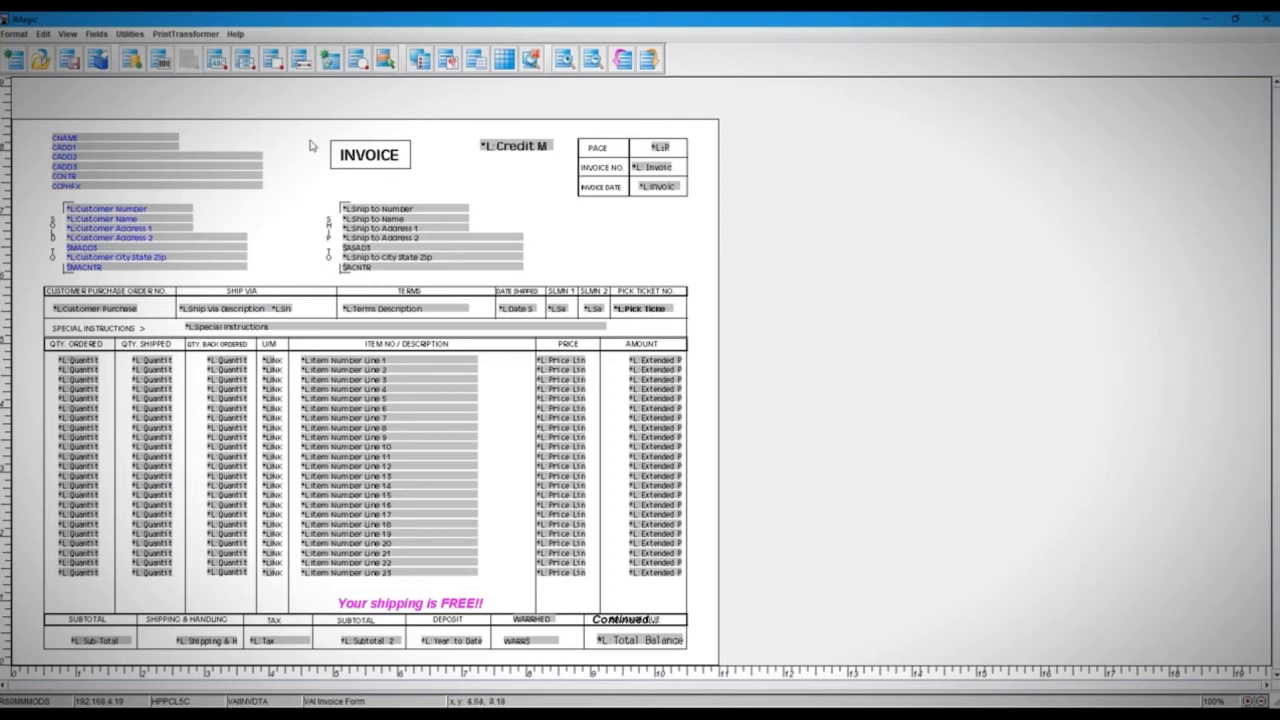
Replace the box around the INVOICE title with a red oval about 2.32" wide and 0.73" high, using 30% shading.
click(382, 155)
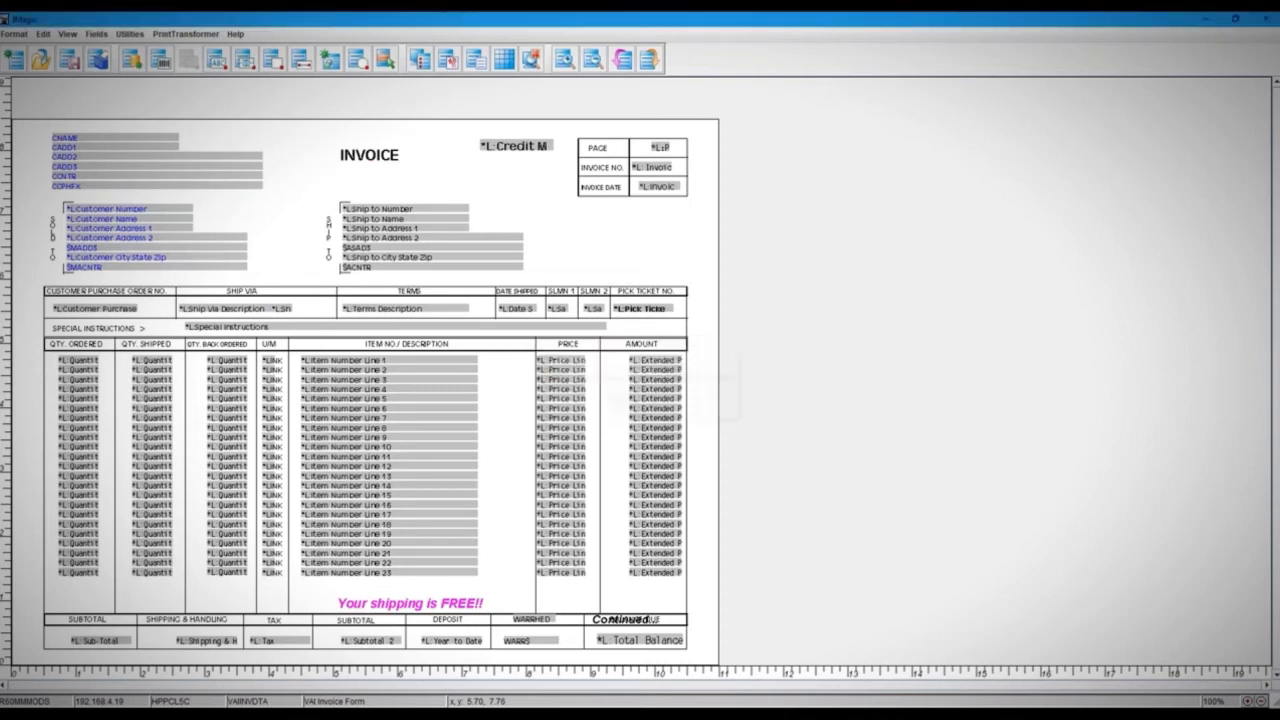
click(358, 60)
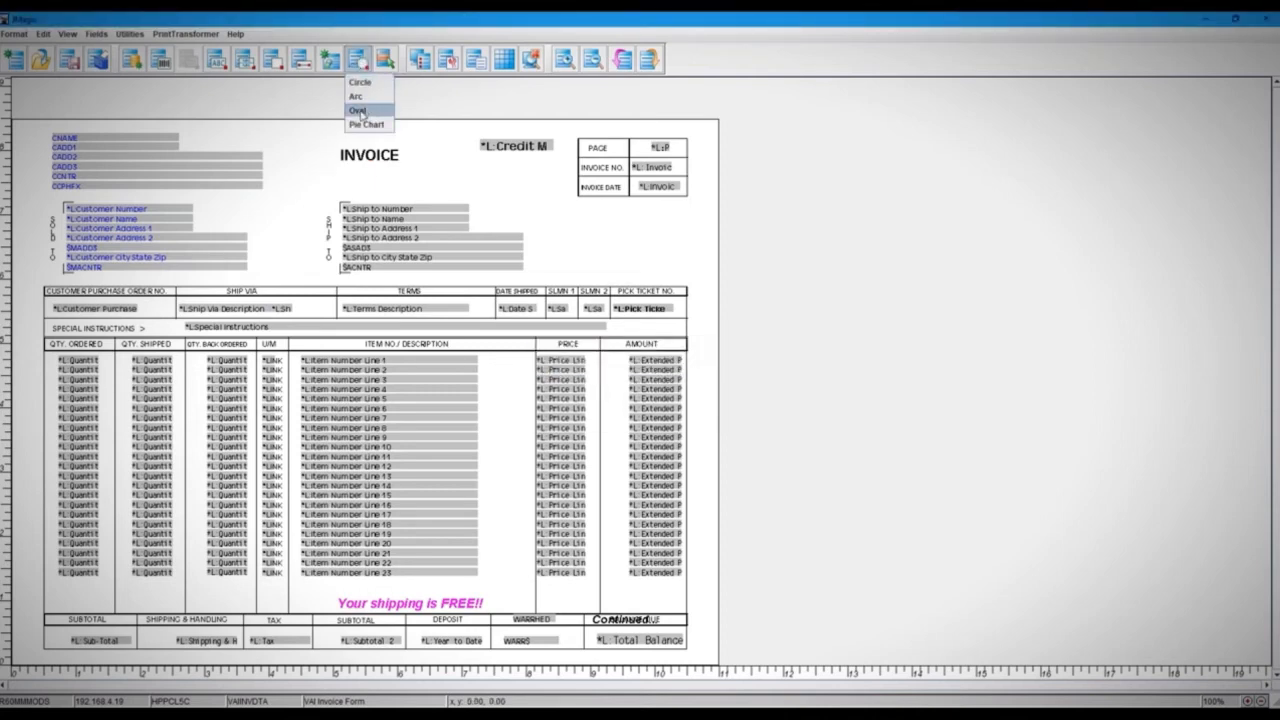
click(360, 111)
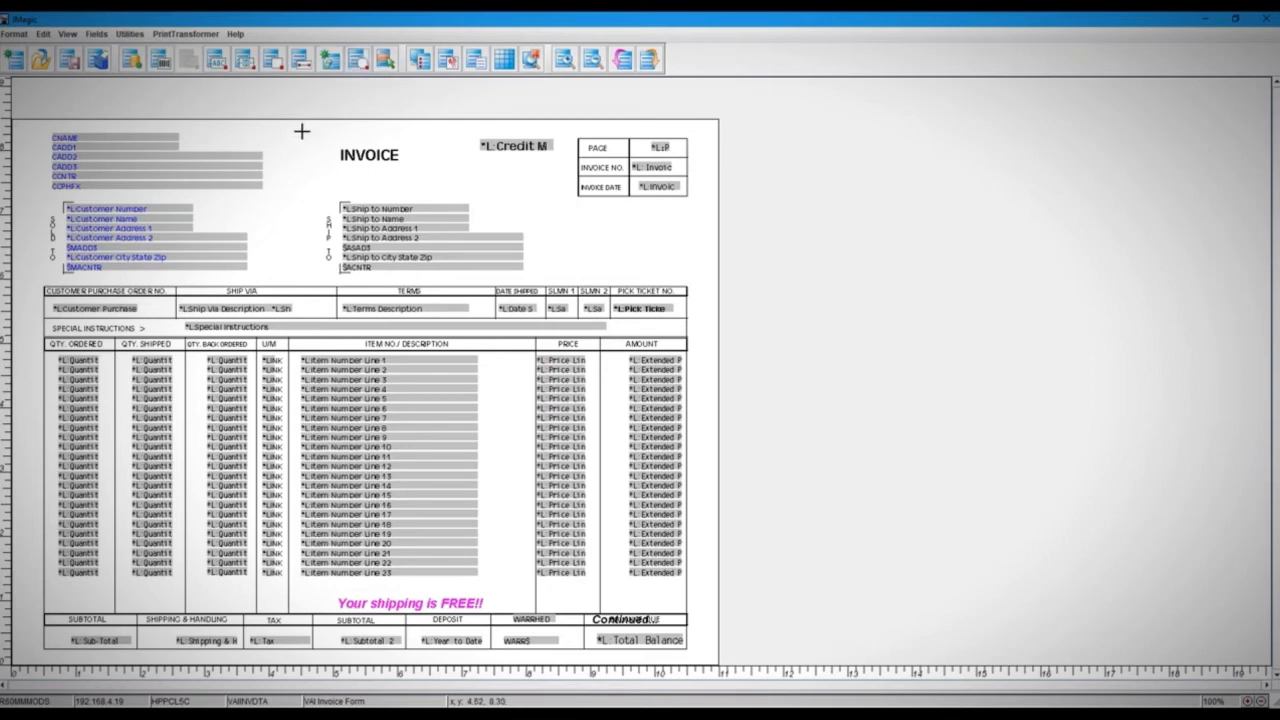
drag(300, 131, 451, 178)
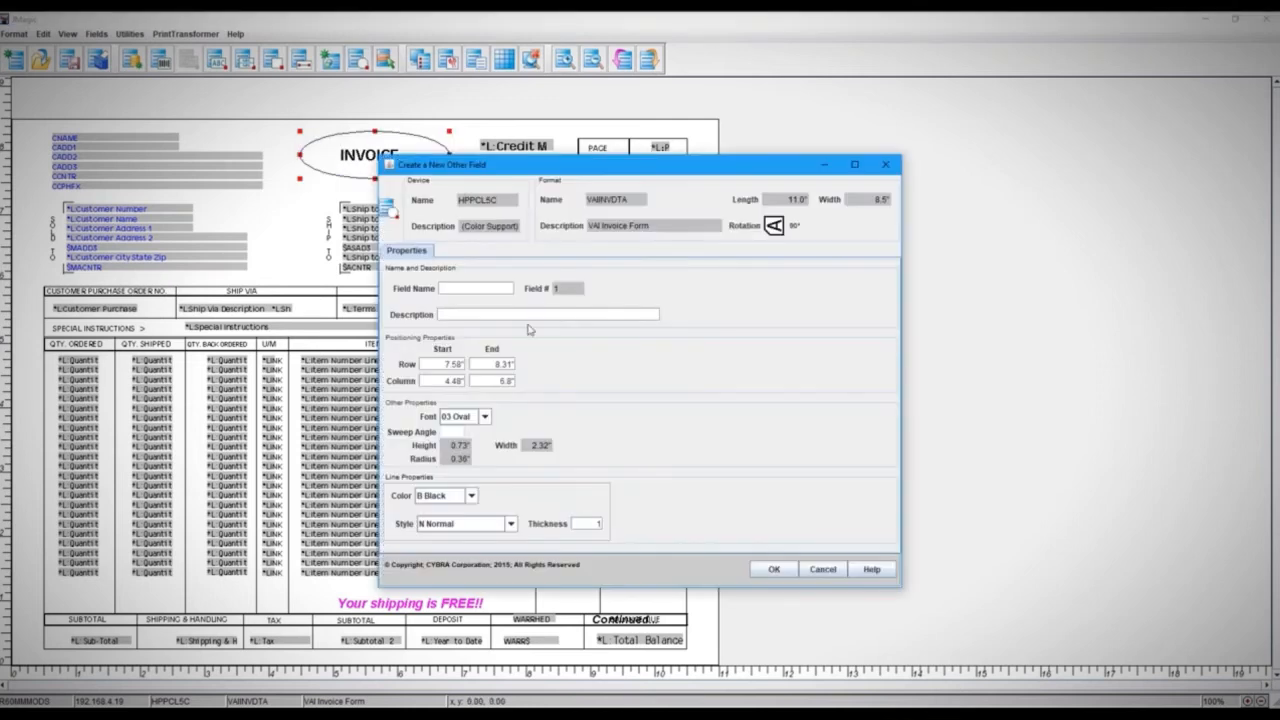
click(445, 497)
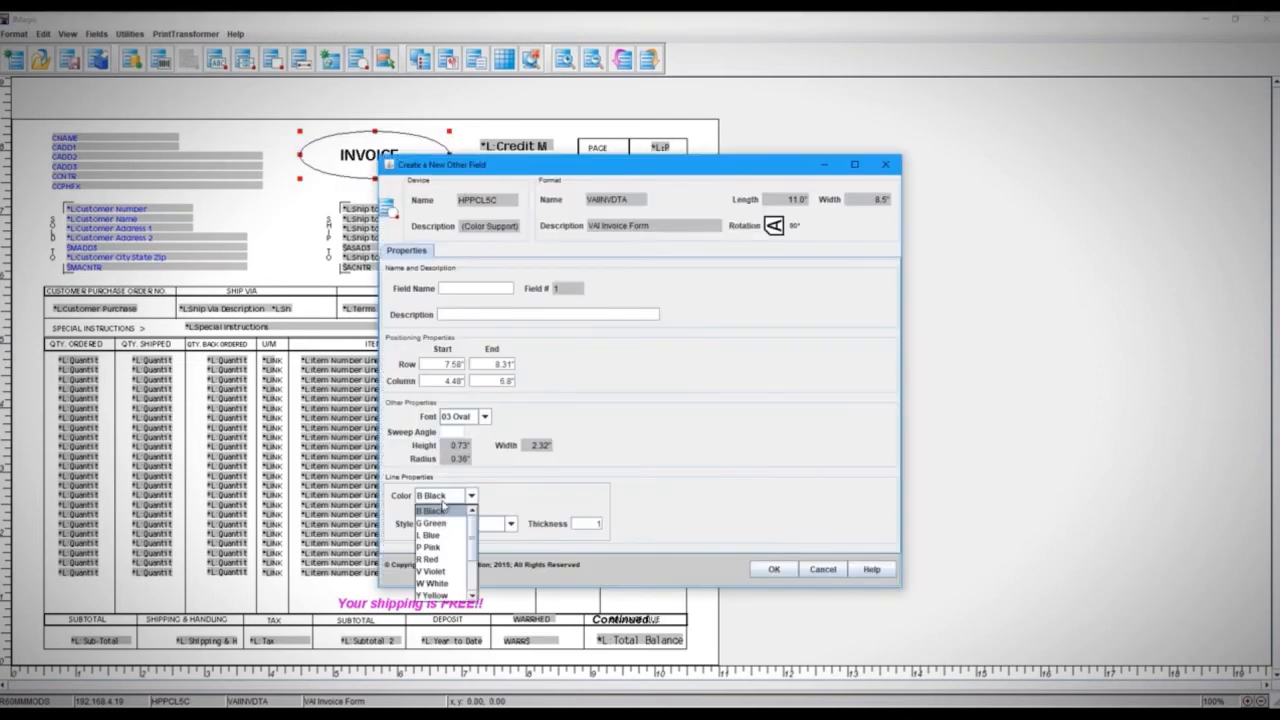
click(430, 559)
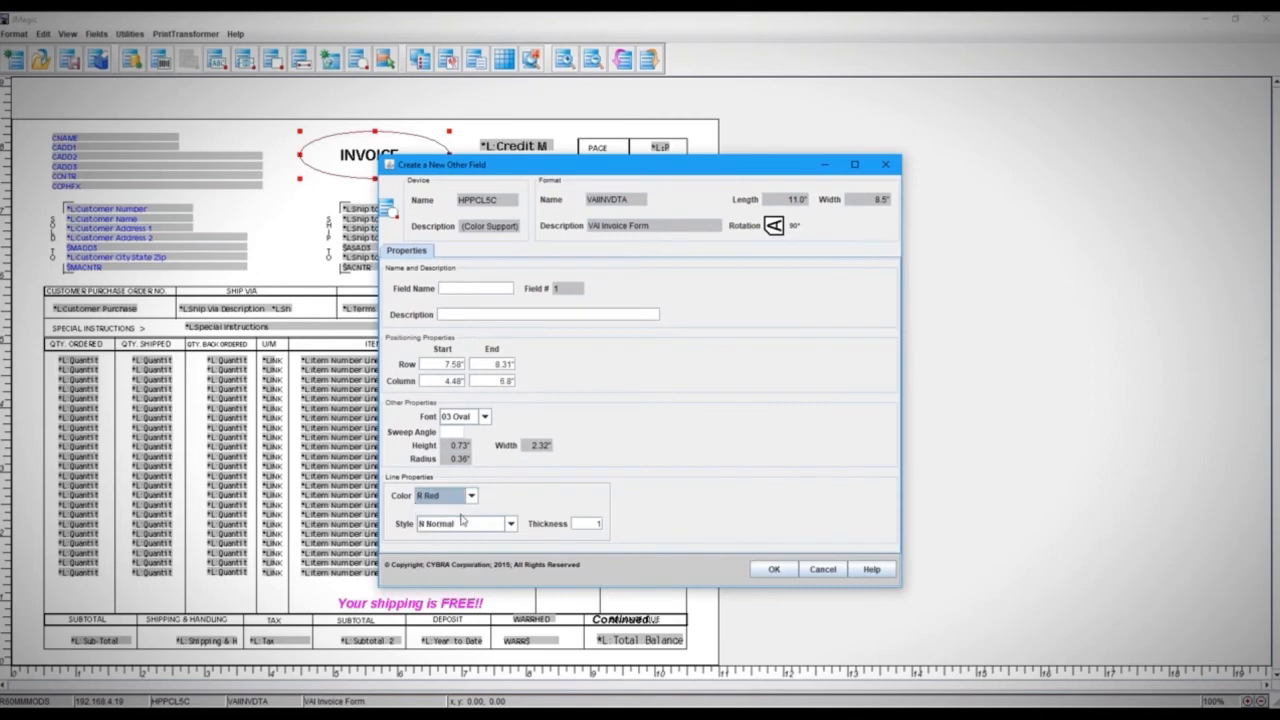
click(455, 520)
scroll(468, 575, down, 2)
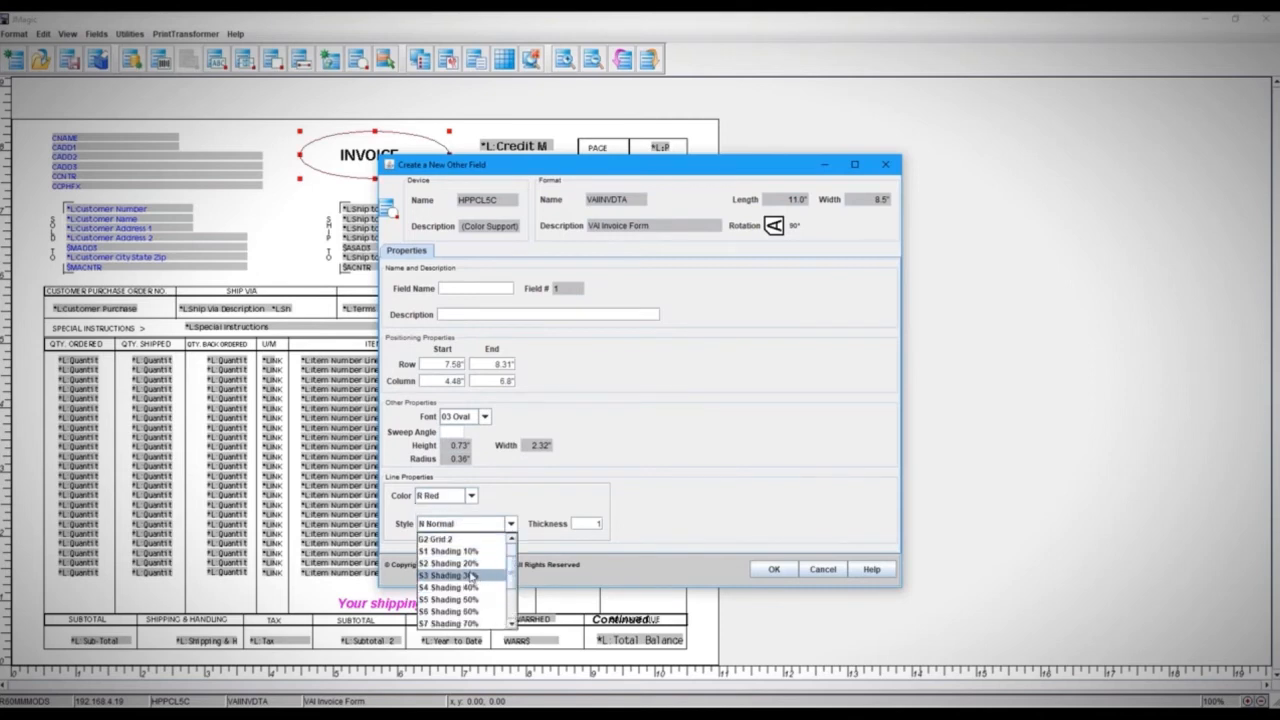
click(470, 577)
click(773, 569)
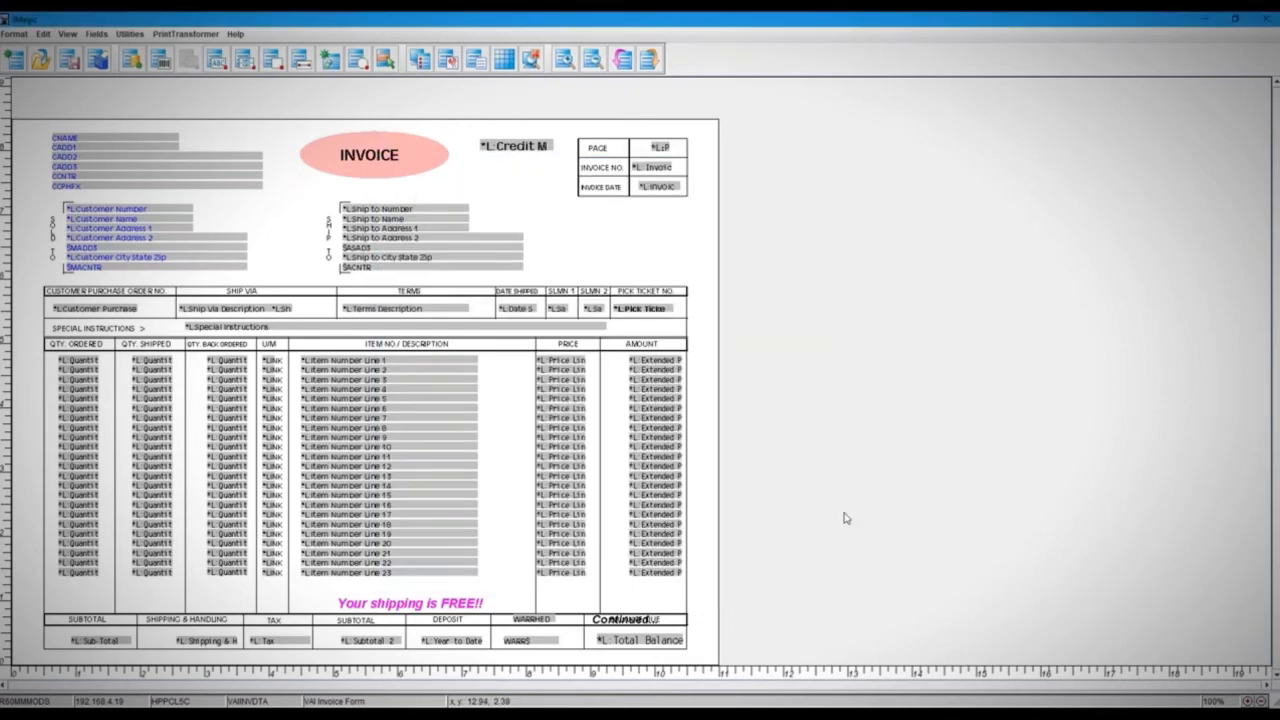
Draw a black horizontal line about 2" long with rounded ends at row 7.0", just below the page and invoice number box.
click(300, 62)
drag(563, 215, 694, 216)
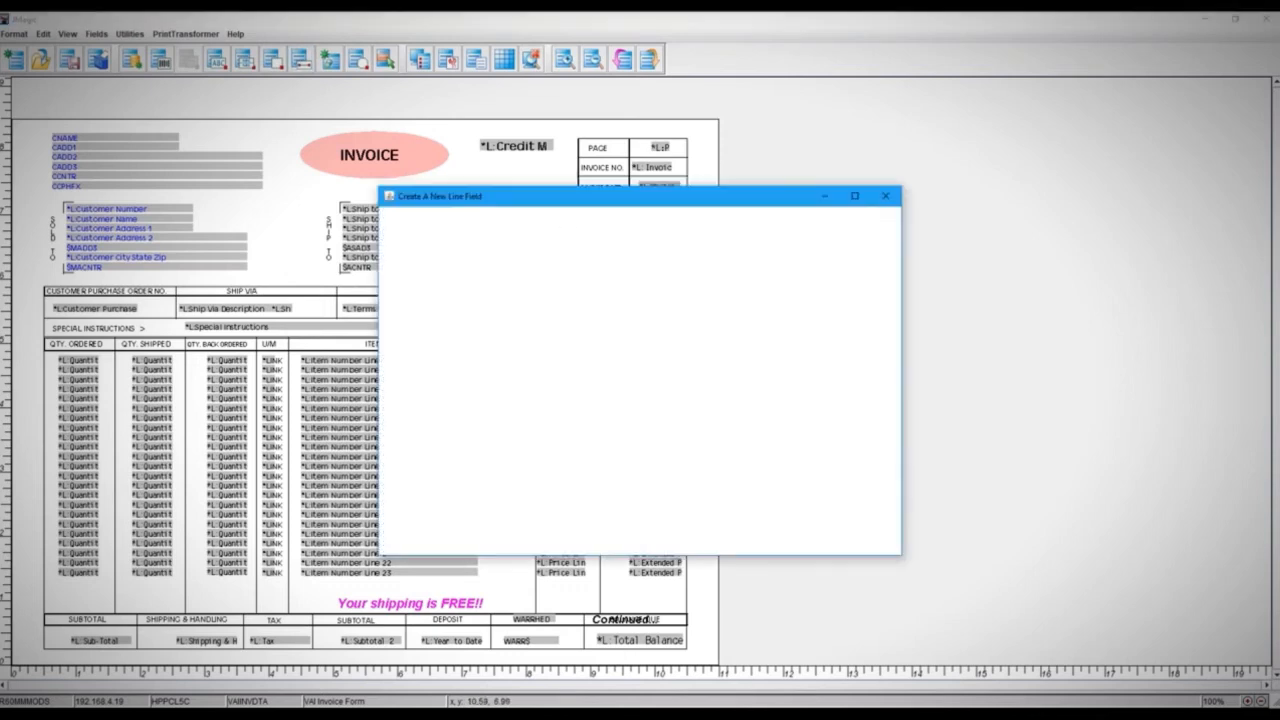
click(468, 489)
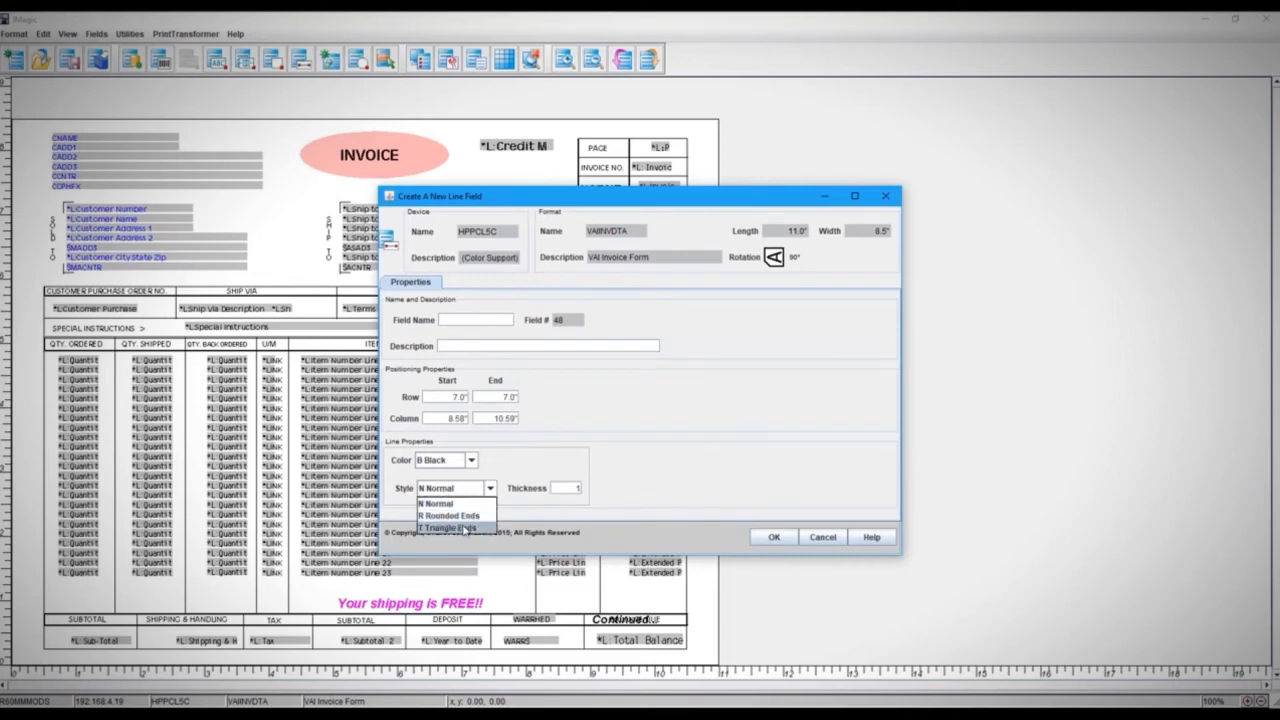
click(466, 516)
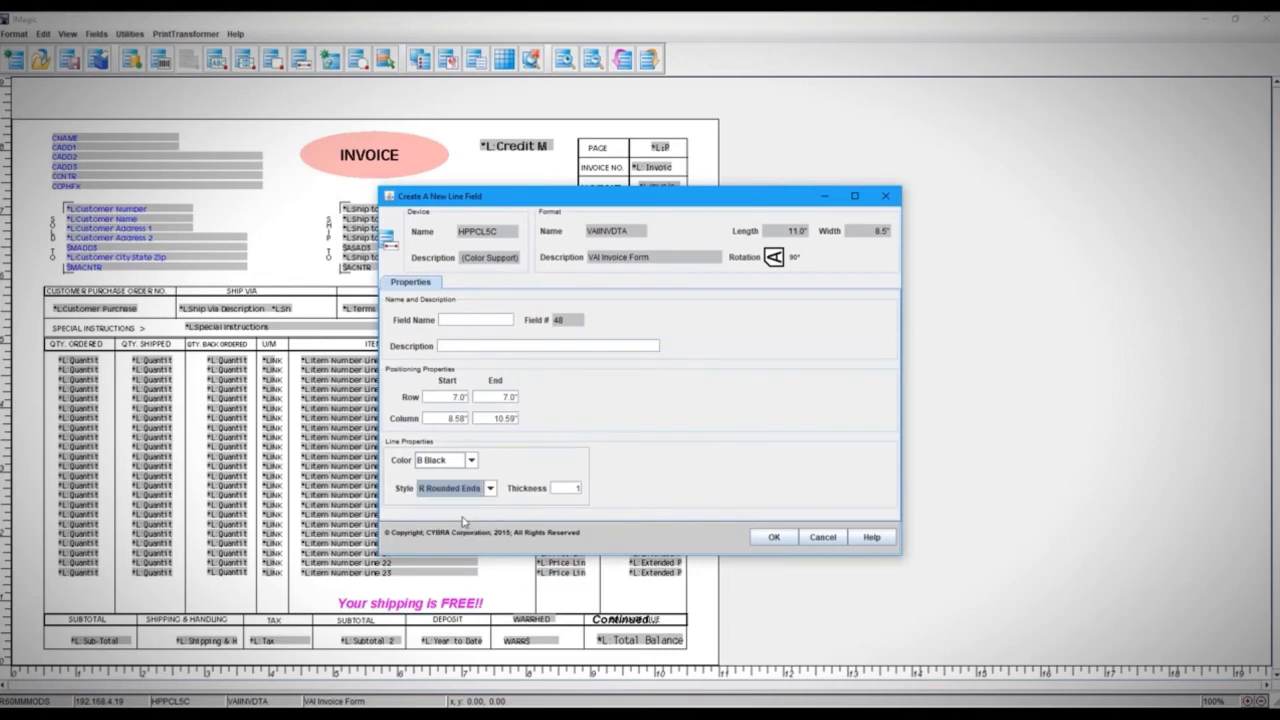
key(Tab)
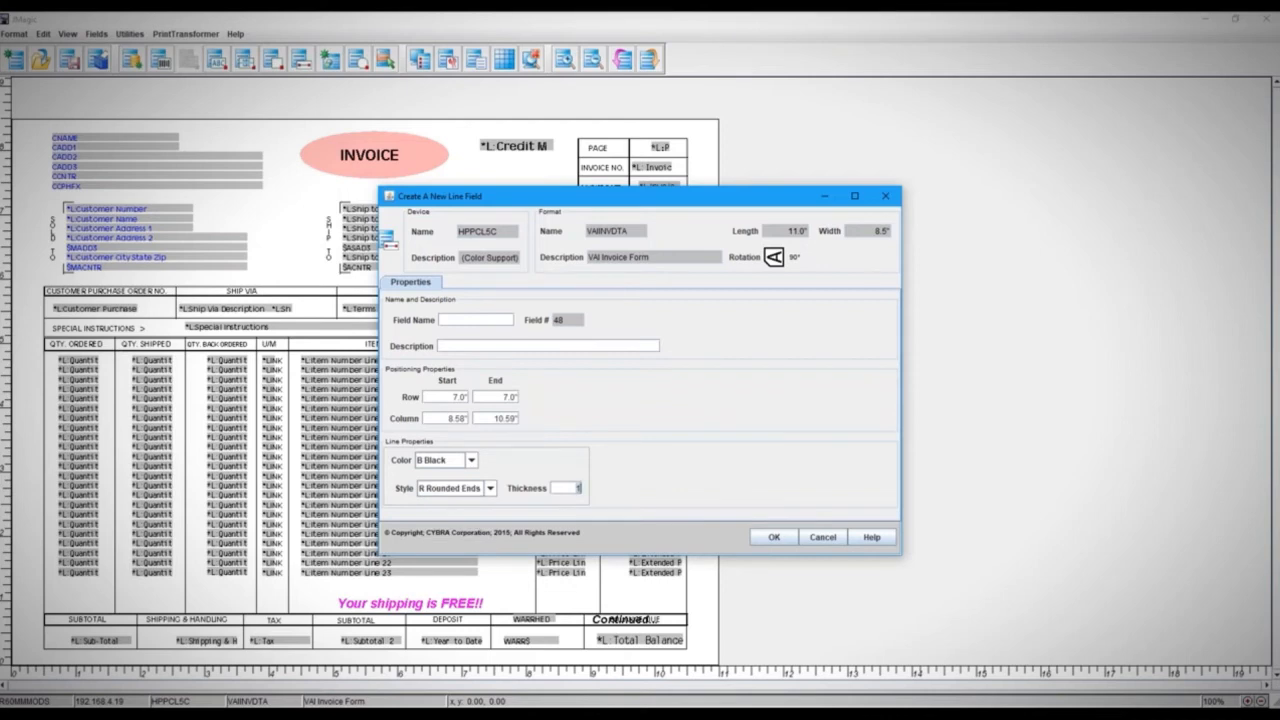
click(773, 537)
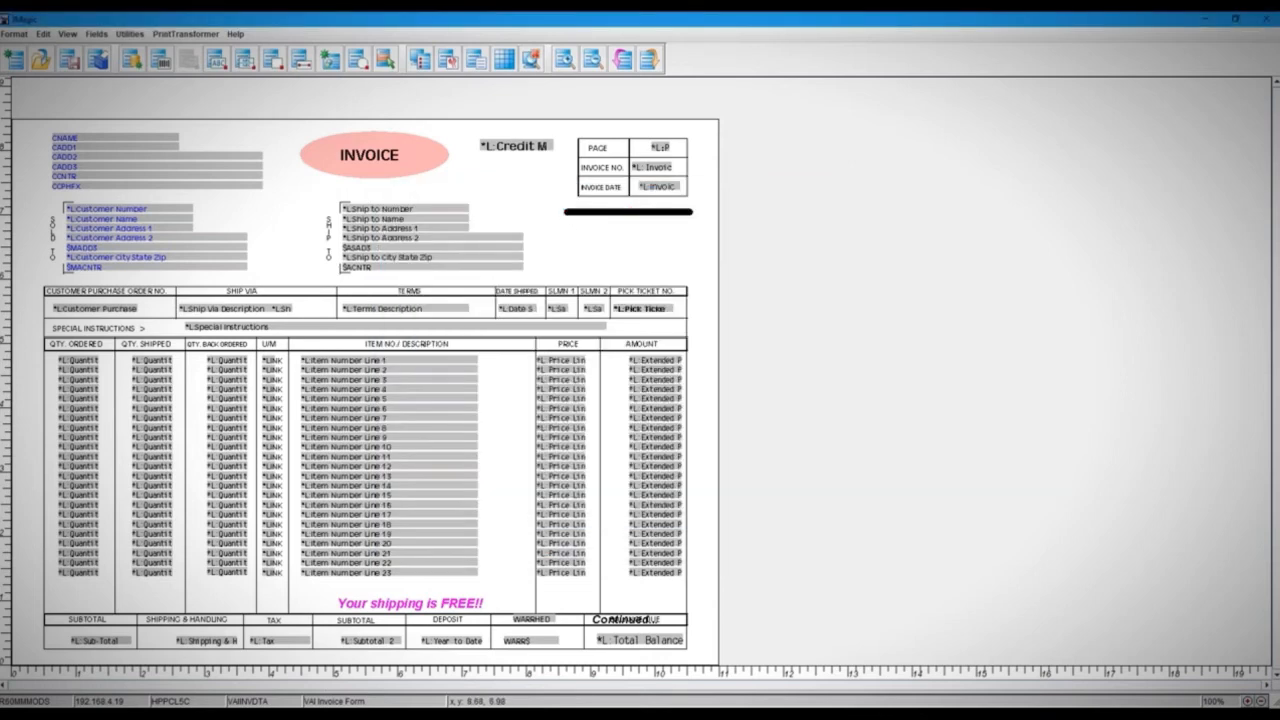
Delete the thick line below the page and invoice number box.
click(585, 212)
click(588, 239)
click(626, 212)
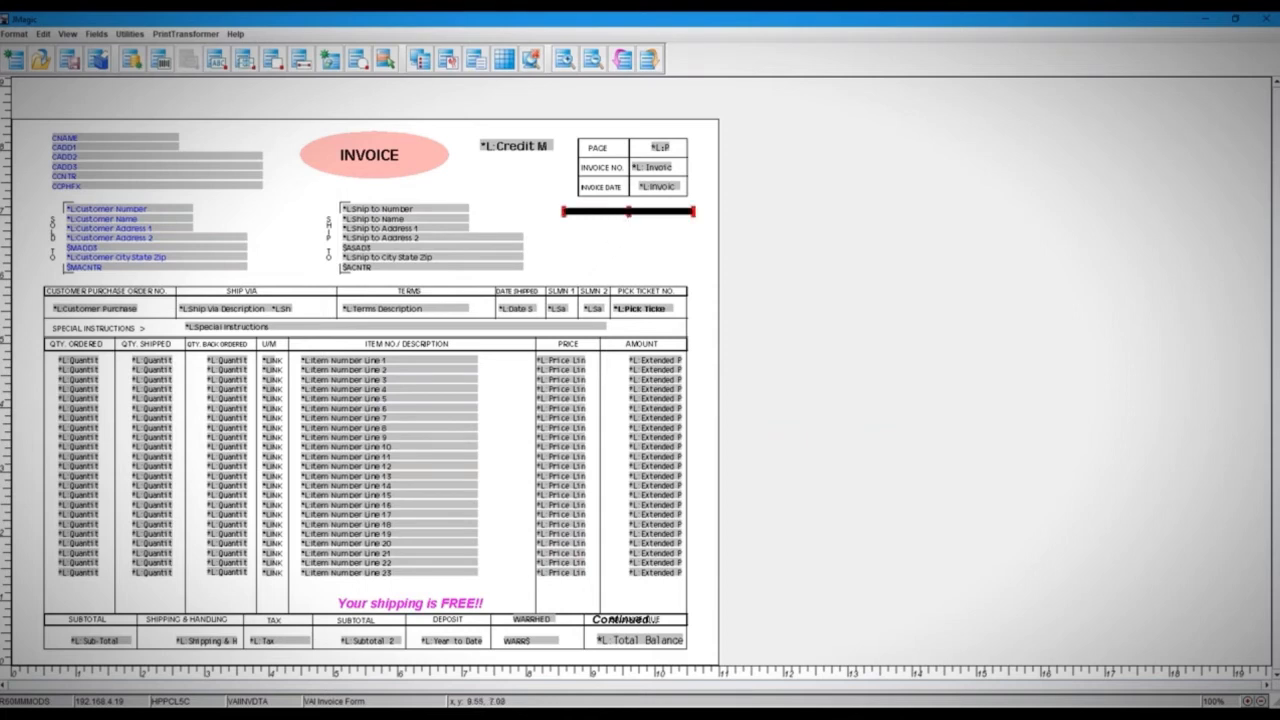
key(Delete)
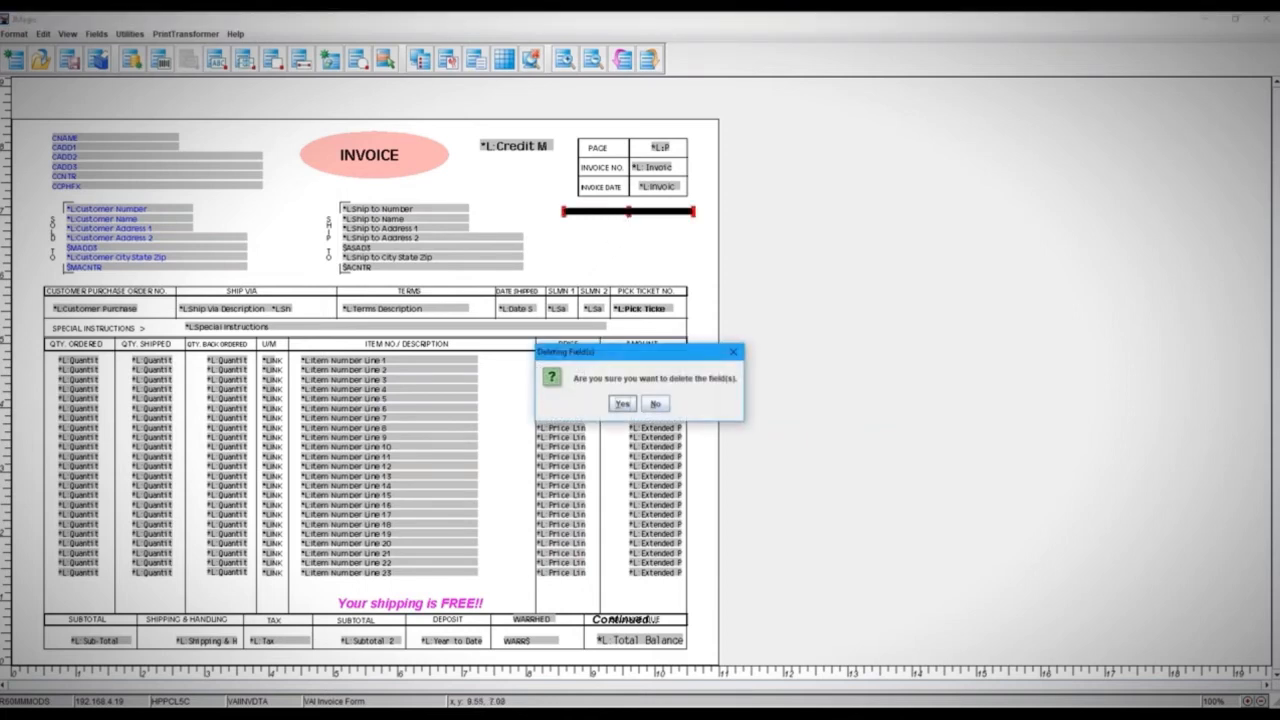
key(Return)
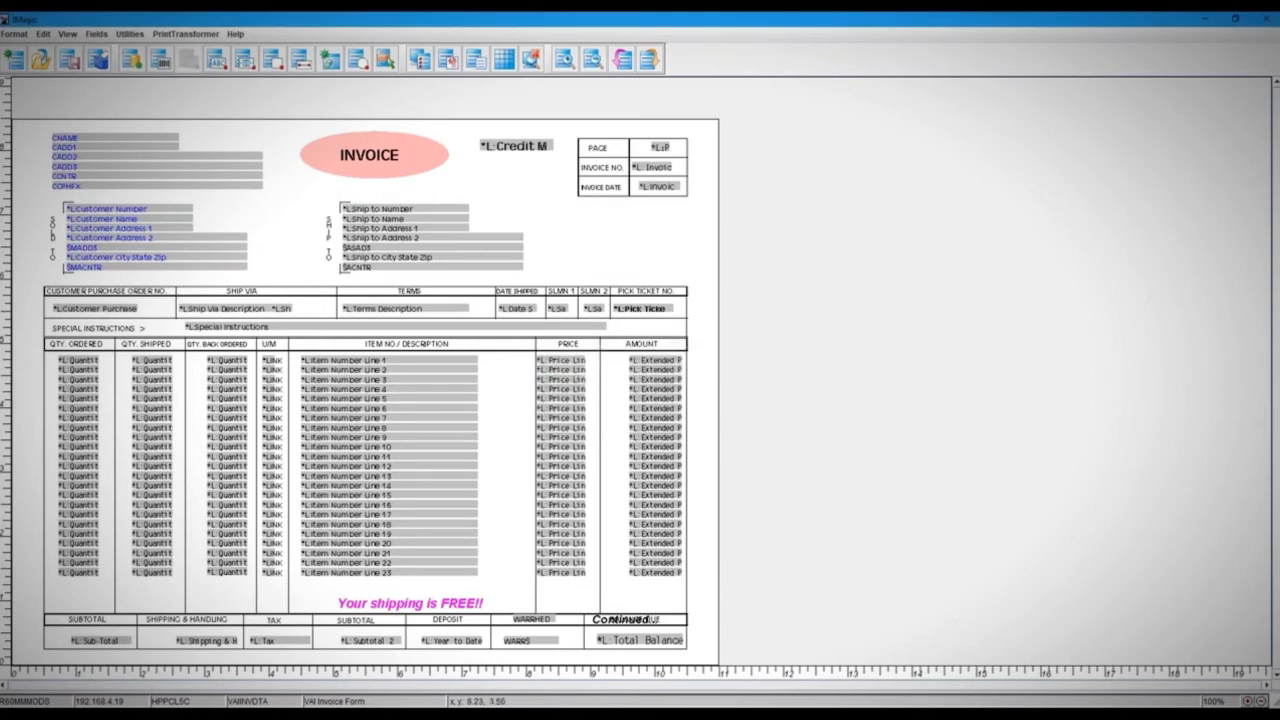
Save the invoice format and preview it with the VAIINV spooled file.
click(68, 60)
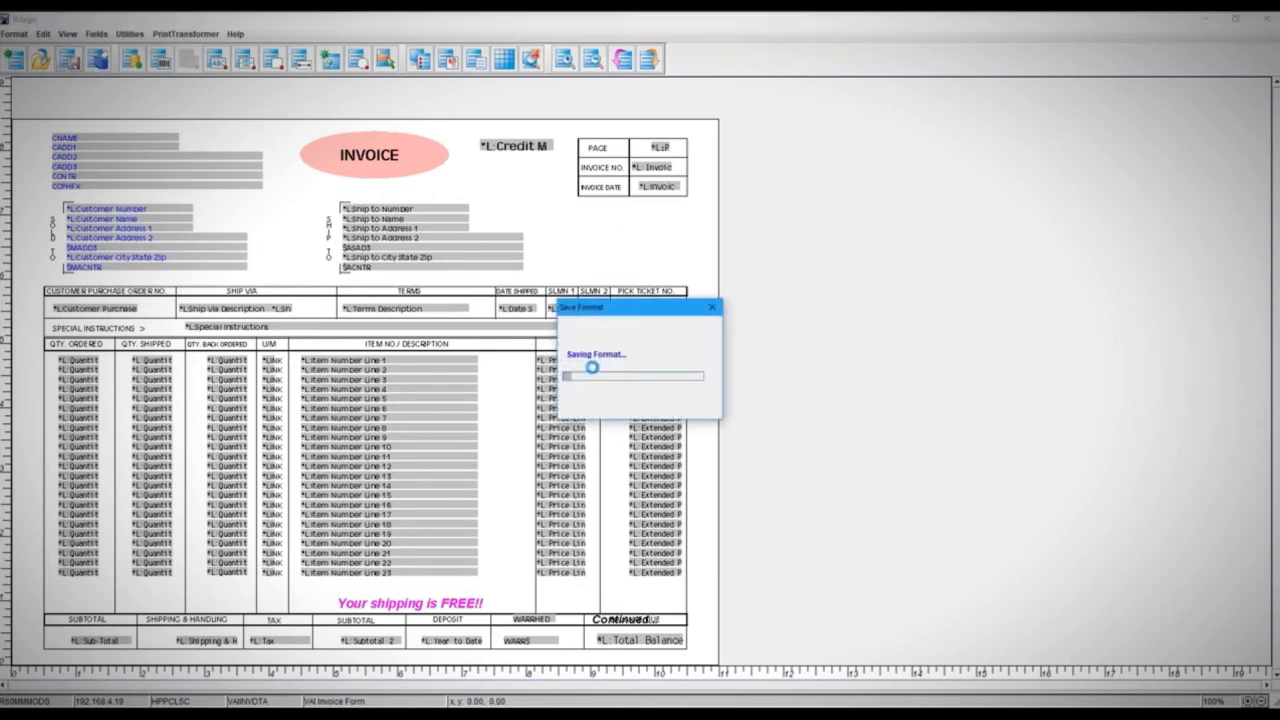
click(636, 382)
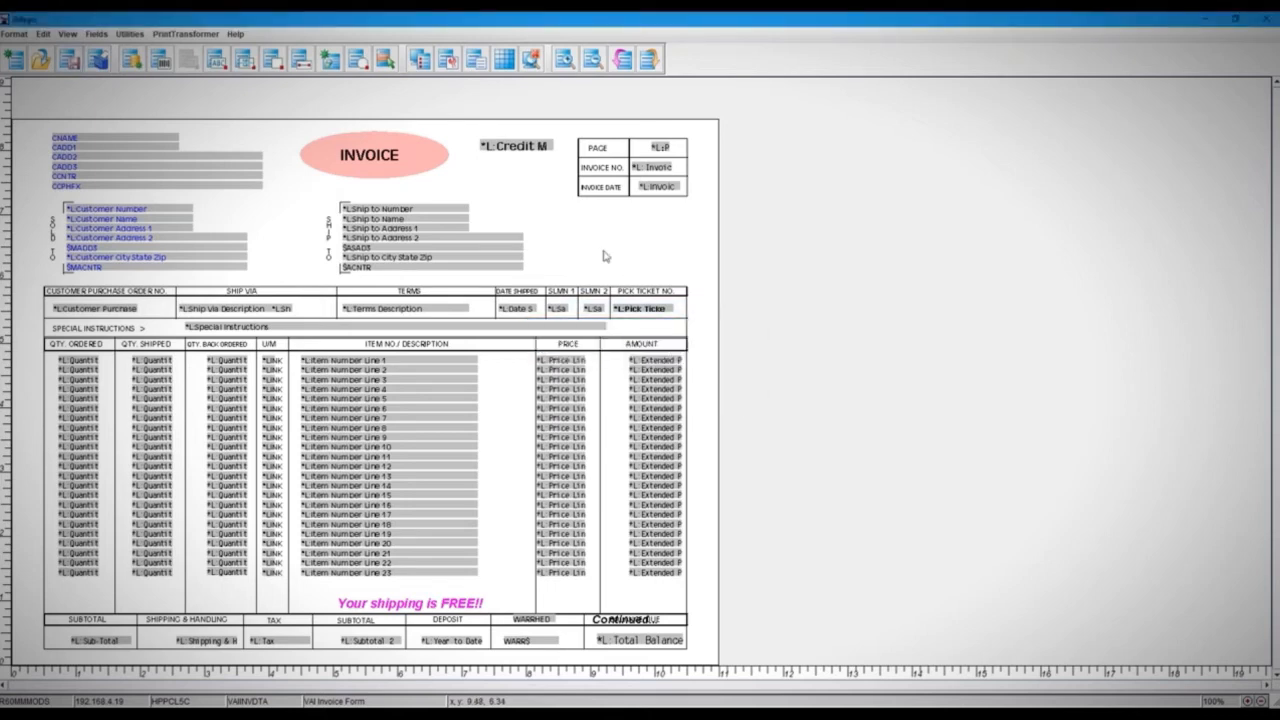
click(531, 62)
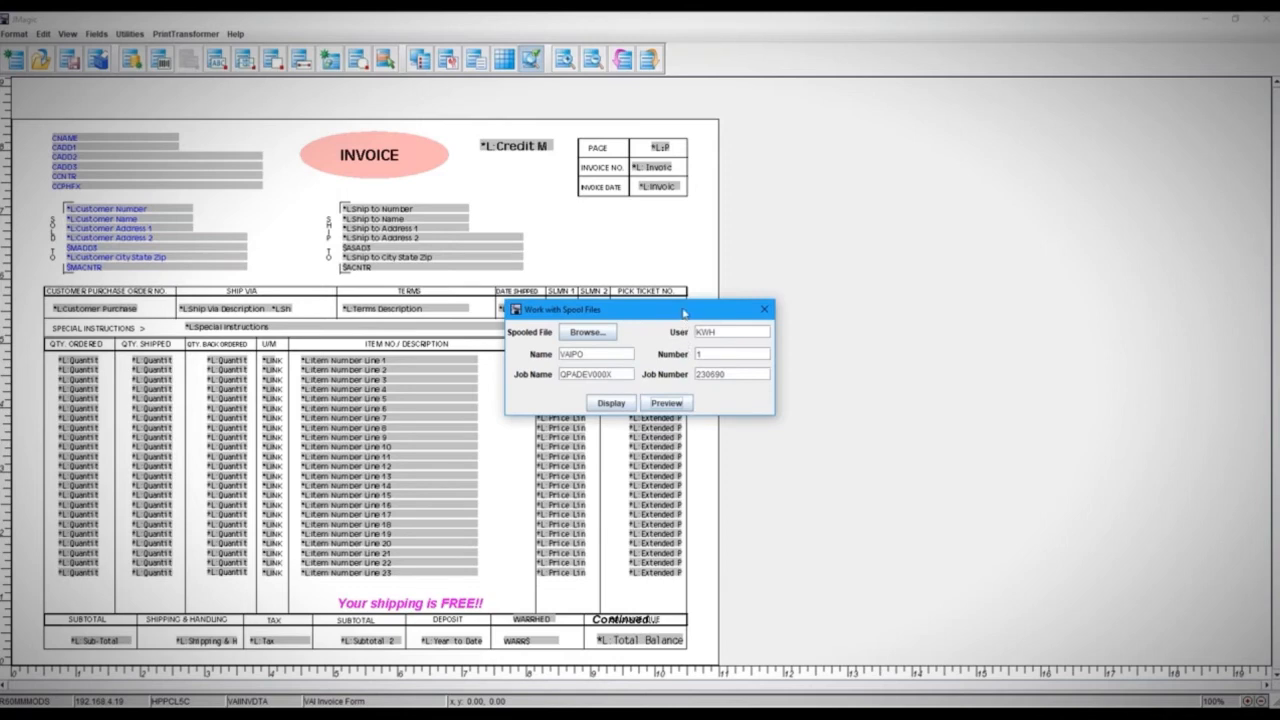
drag(681, 309, 695, 257)
click(600, 280)
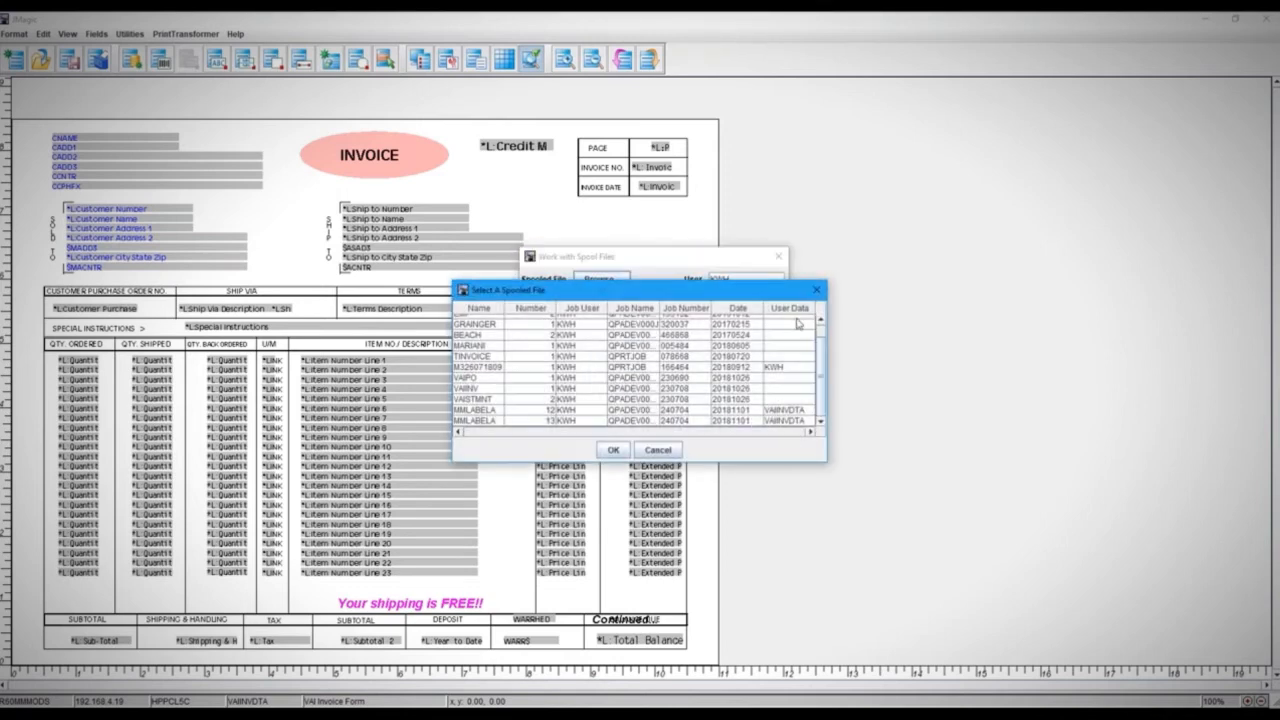
click(474, 390)
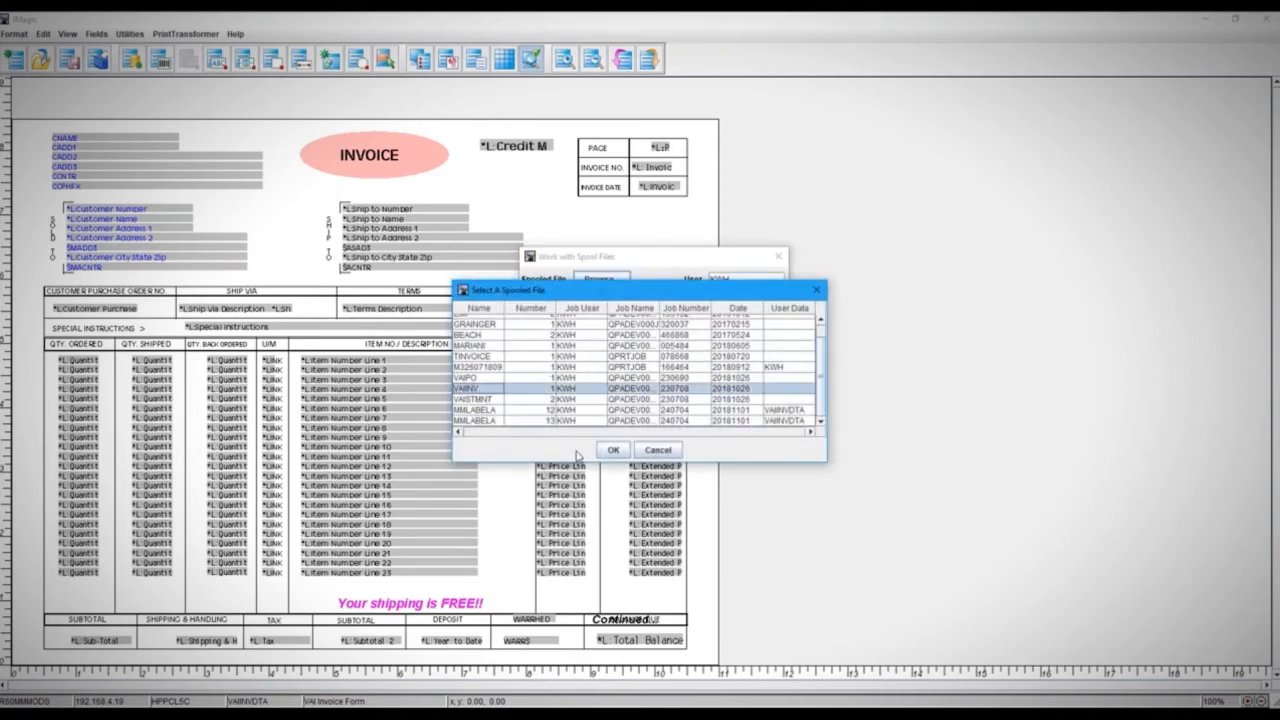
click(614, 451)
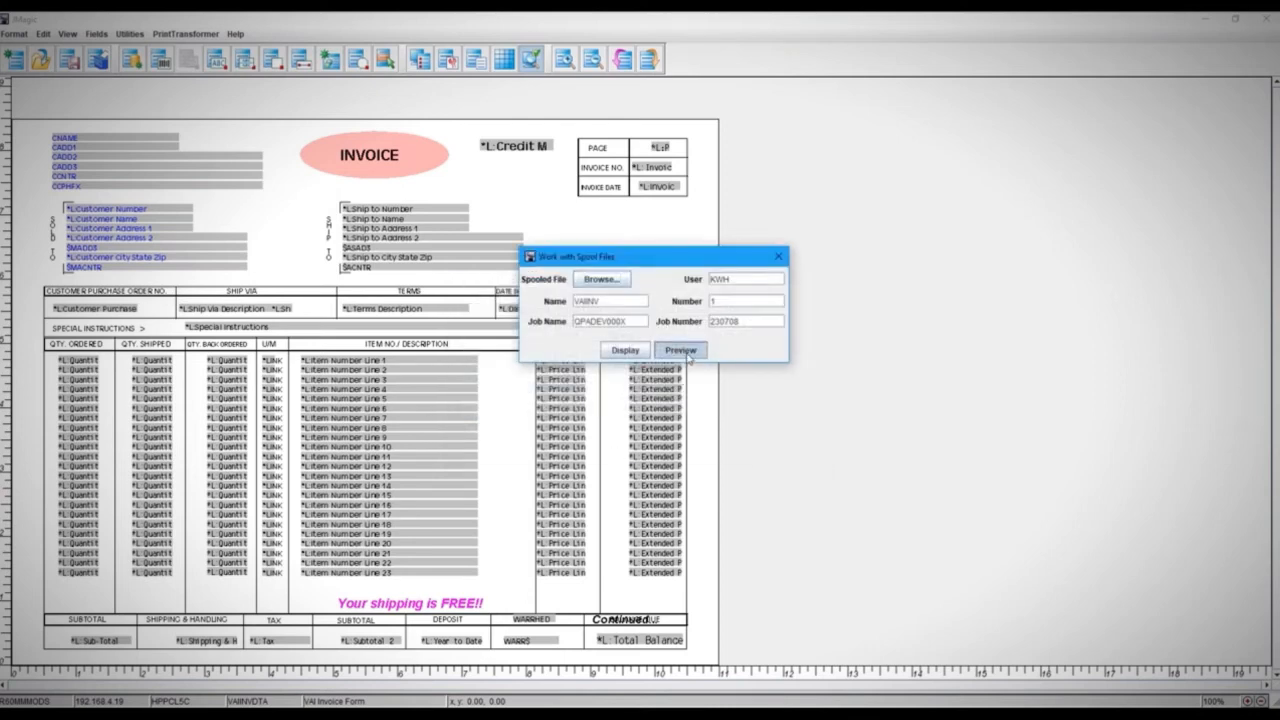
click(684, 351)
click(636, 423)
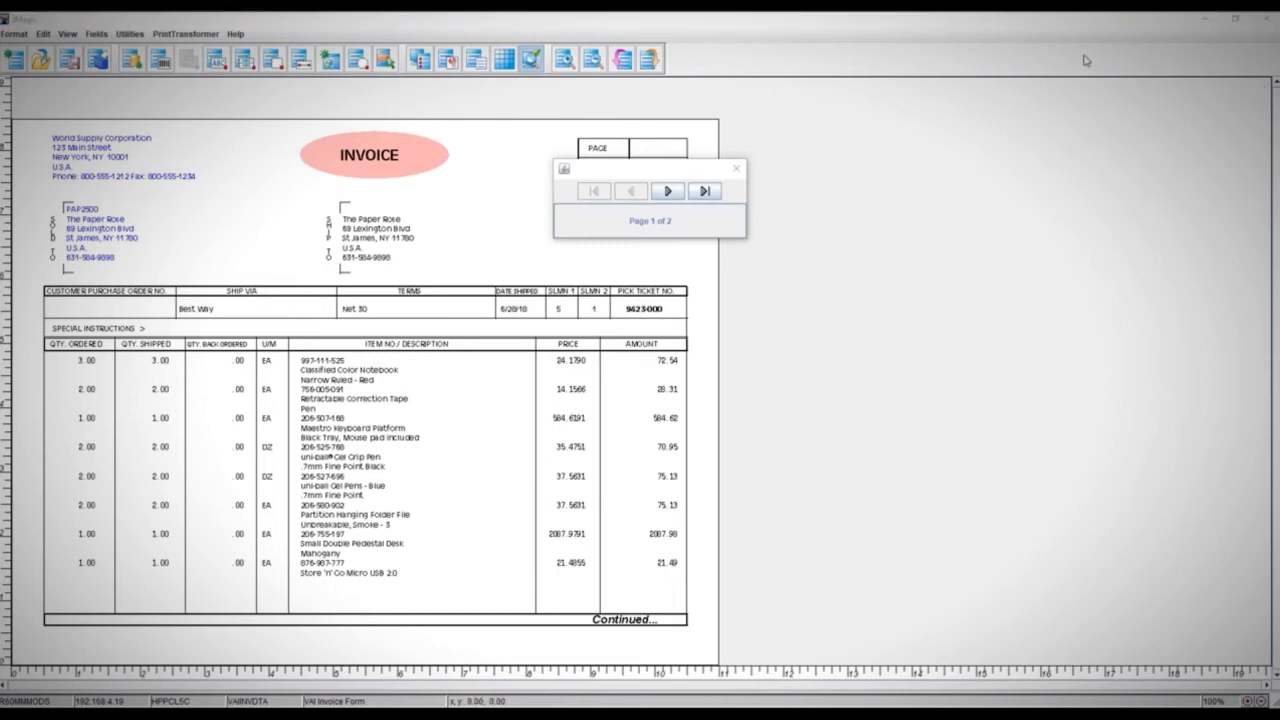
View the second page of the invoice preview, then close the preview.
click(689, 173)
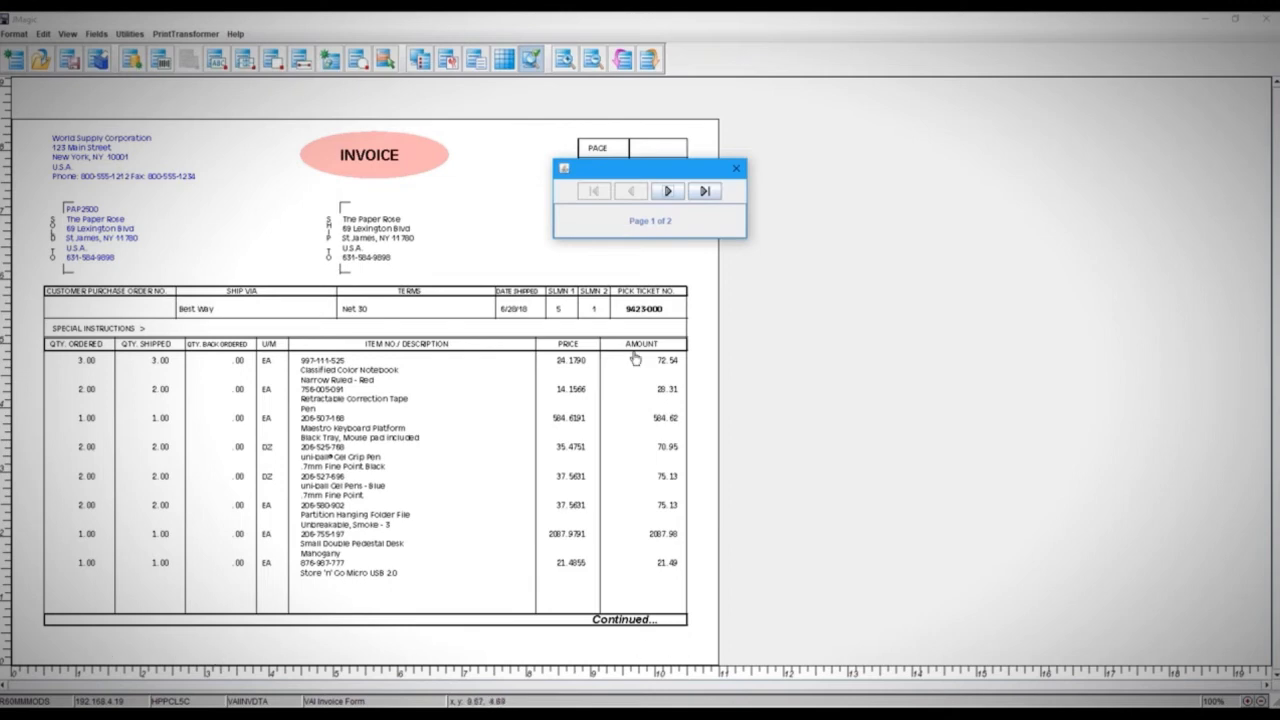
drag(689, 171, 675, 167)
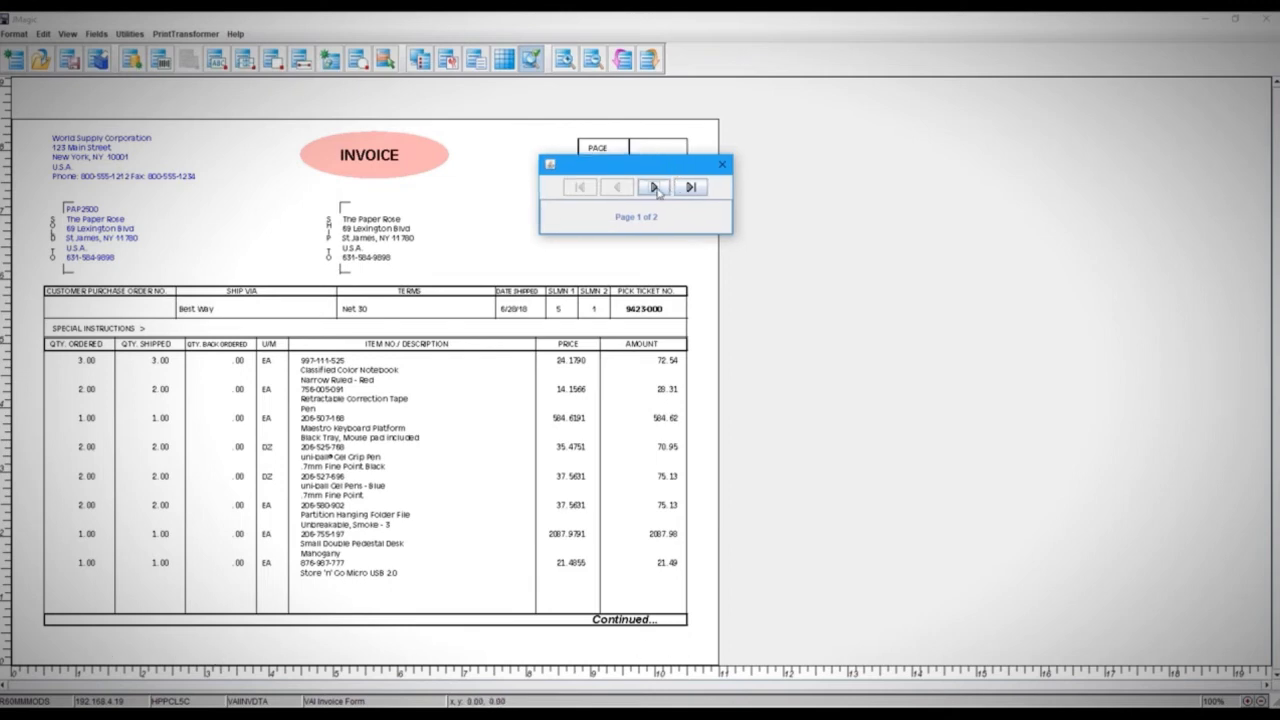
click(655, 188)
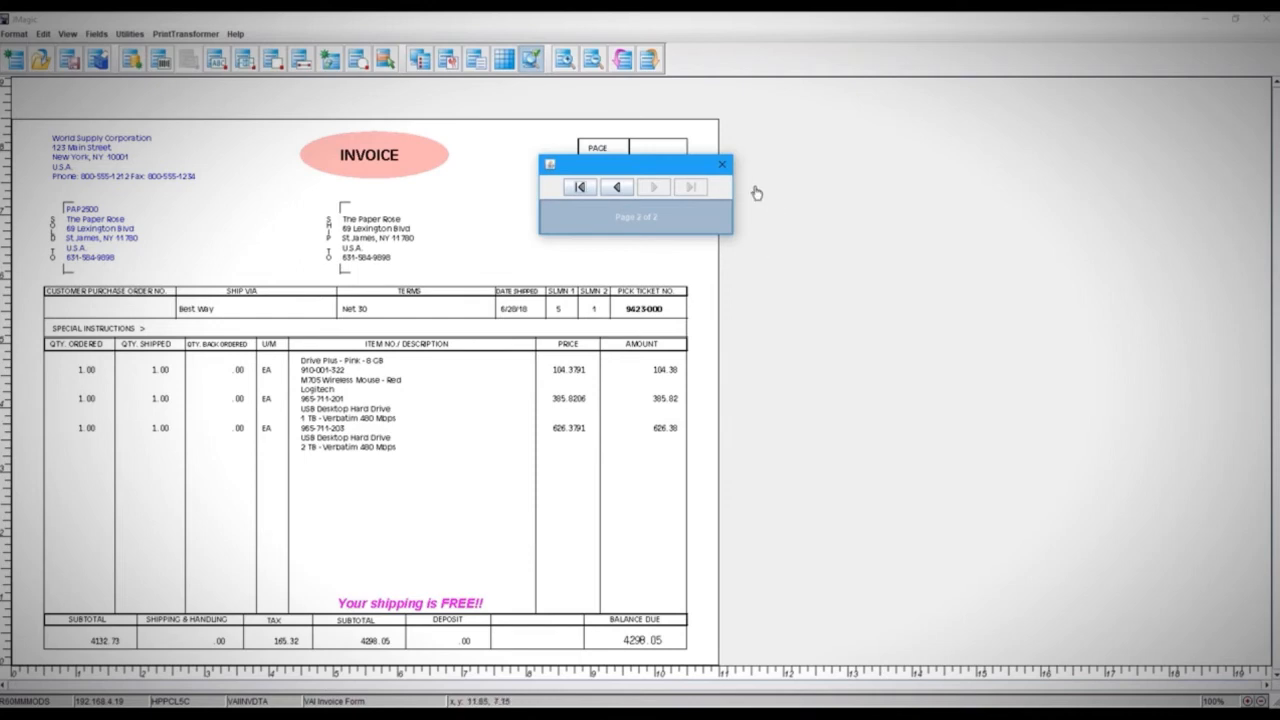
click(724, 165)
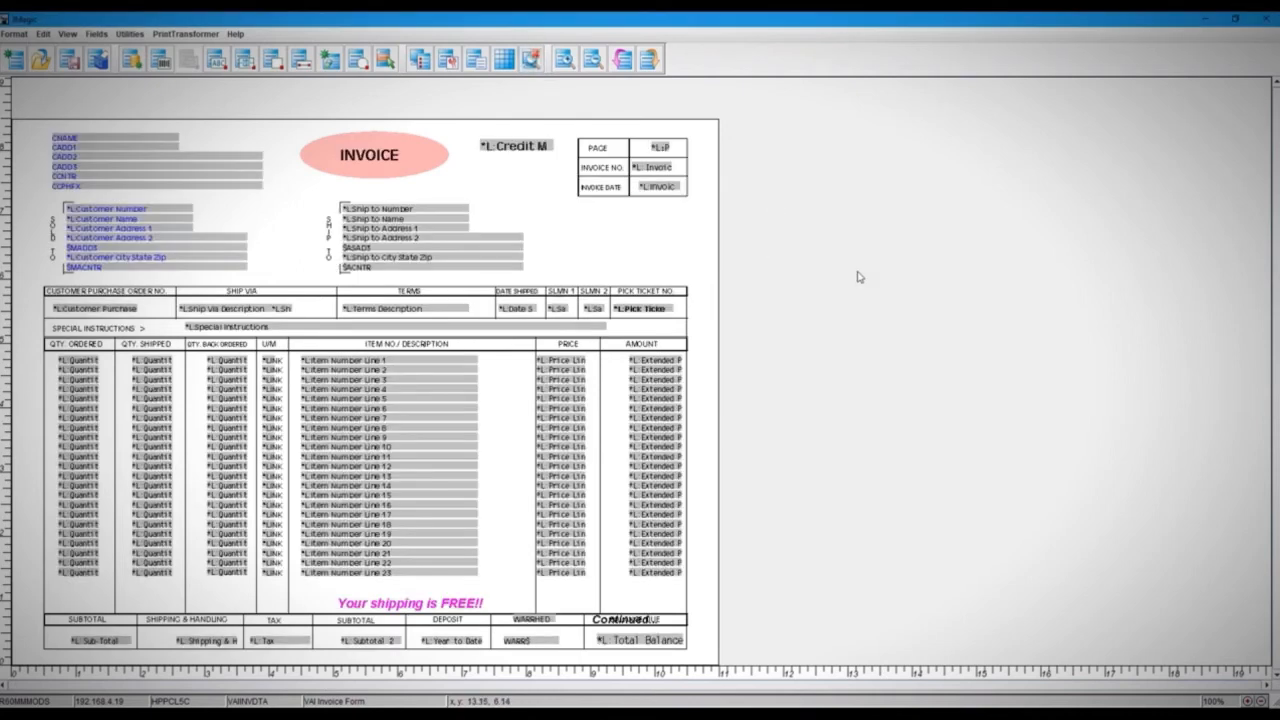
Examine the test and actions of the CONTINUED condition on the invoice format.
click(188, 34)
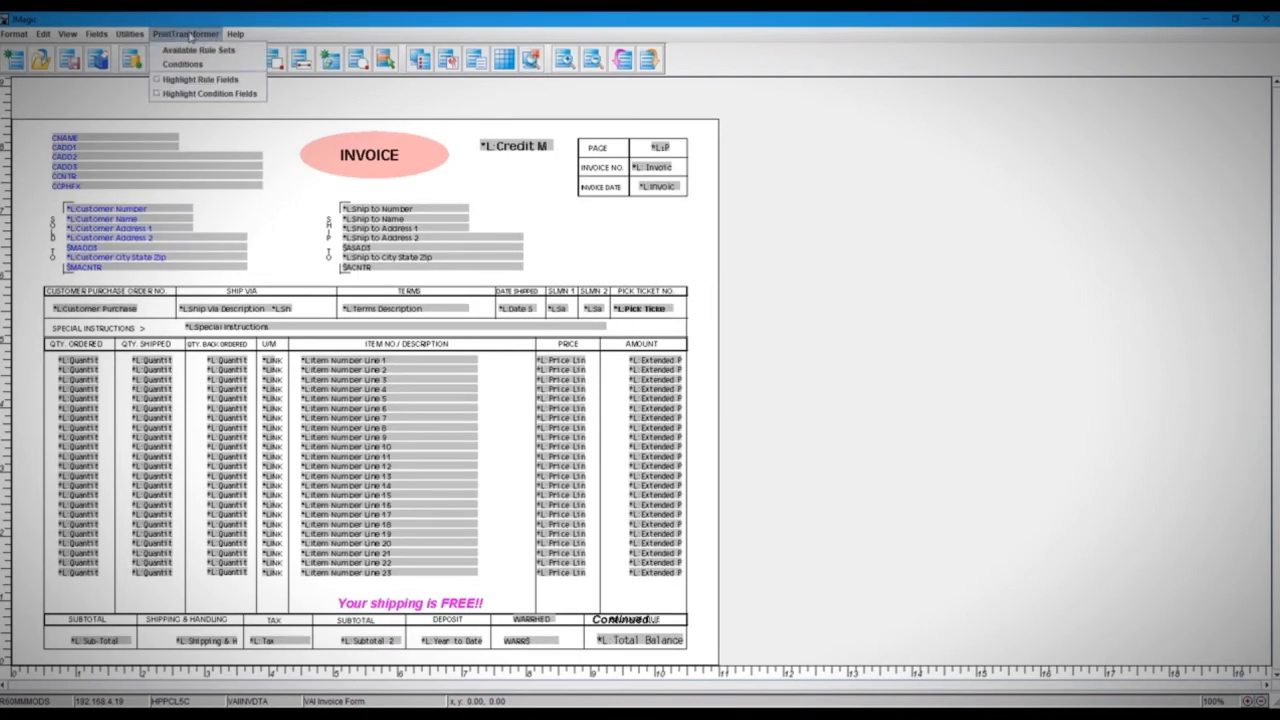
click(184, 64)
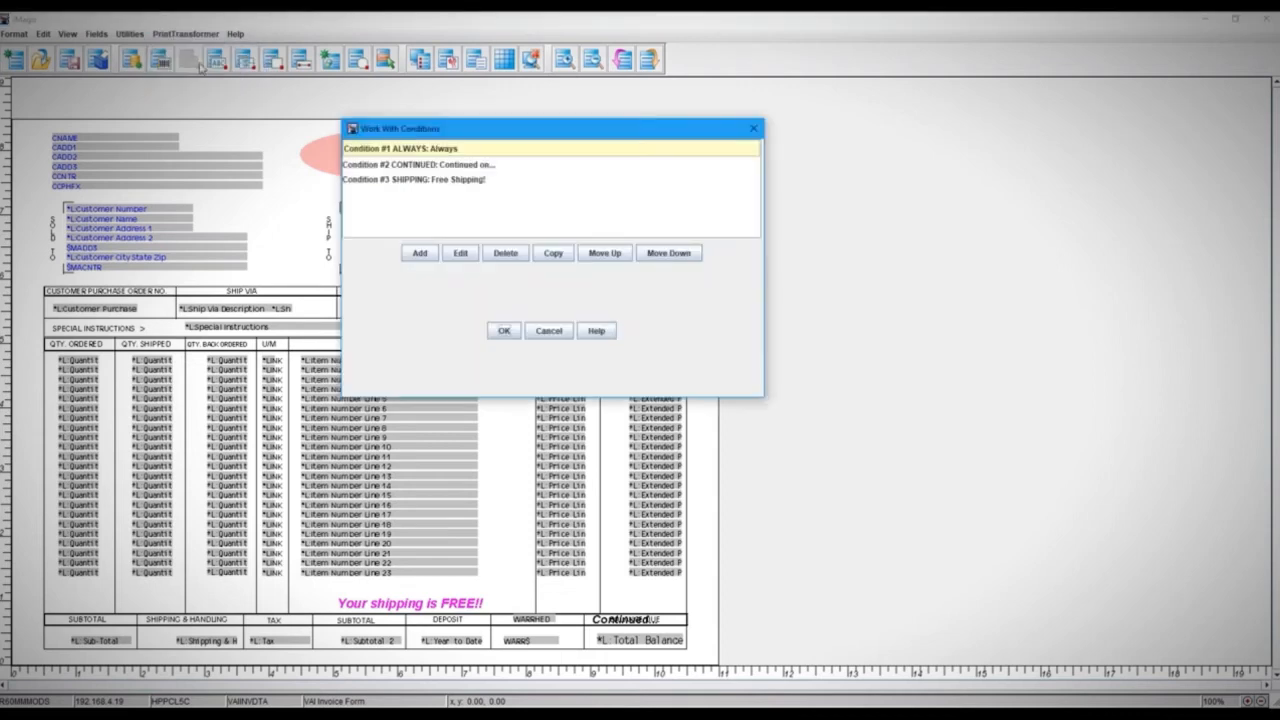
click(463, 171)
drag(506, 139, 731, 174)
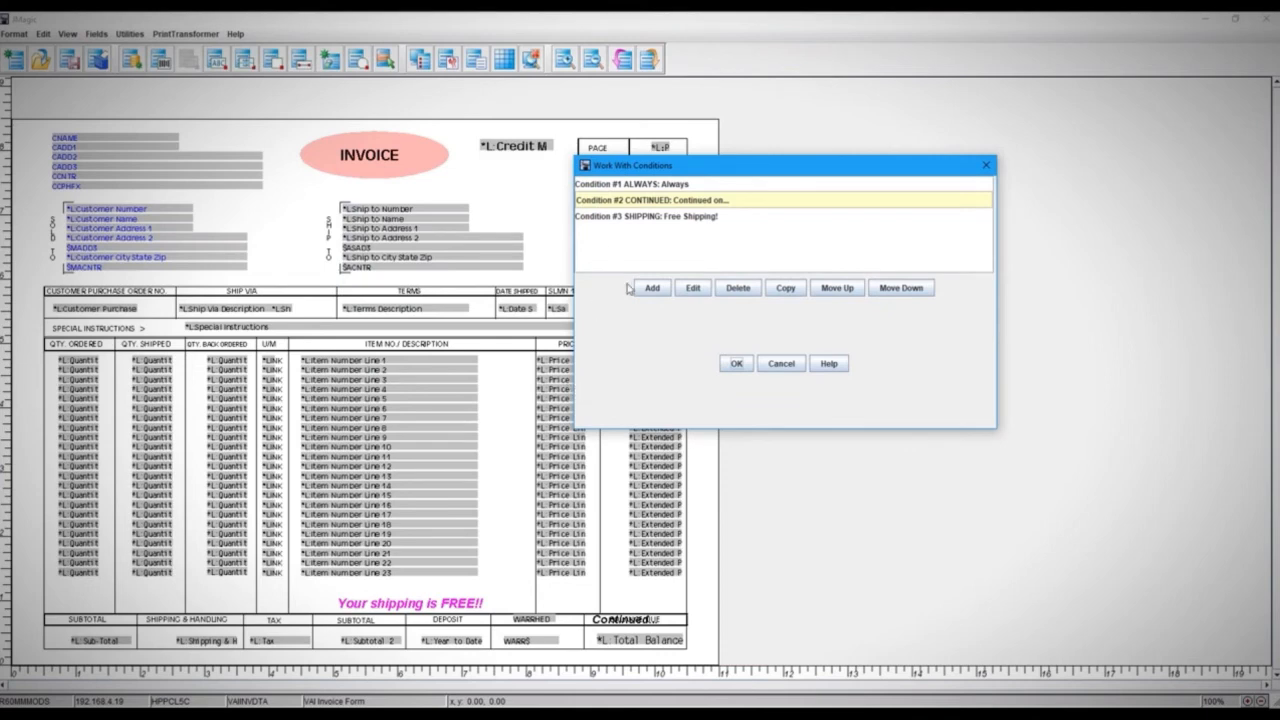
click(697, 288)
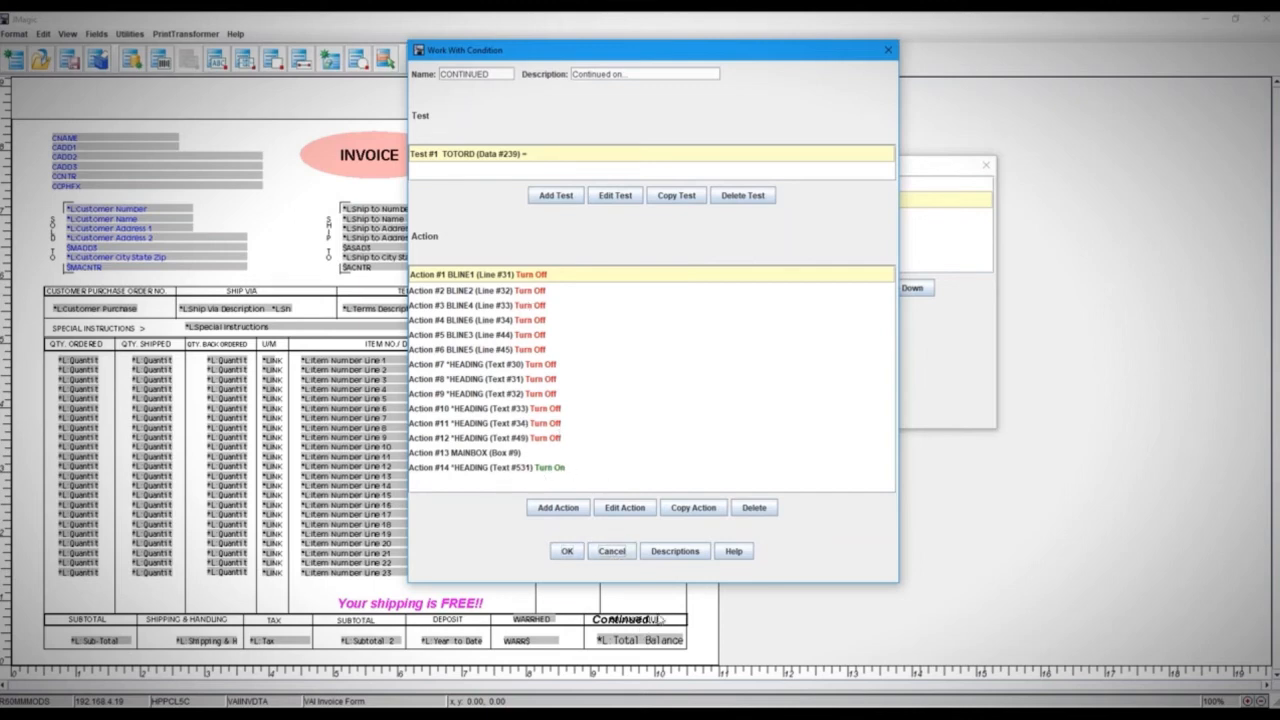
click(567, 552)
Examine the test and action of the SHIPPING condition and leave the conditions without changes.
click(688, 216)
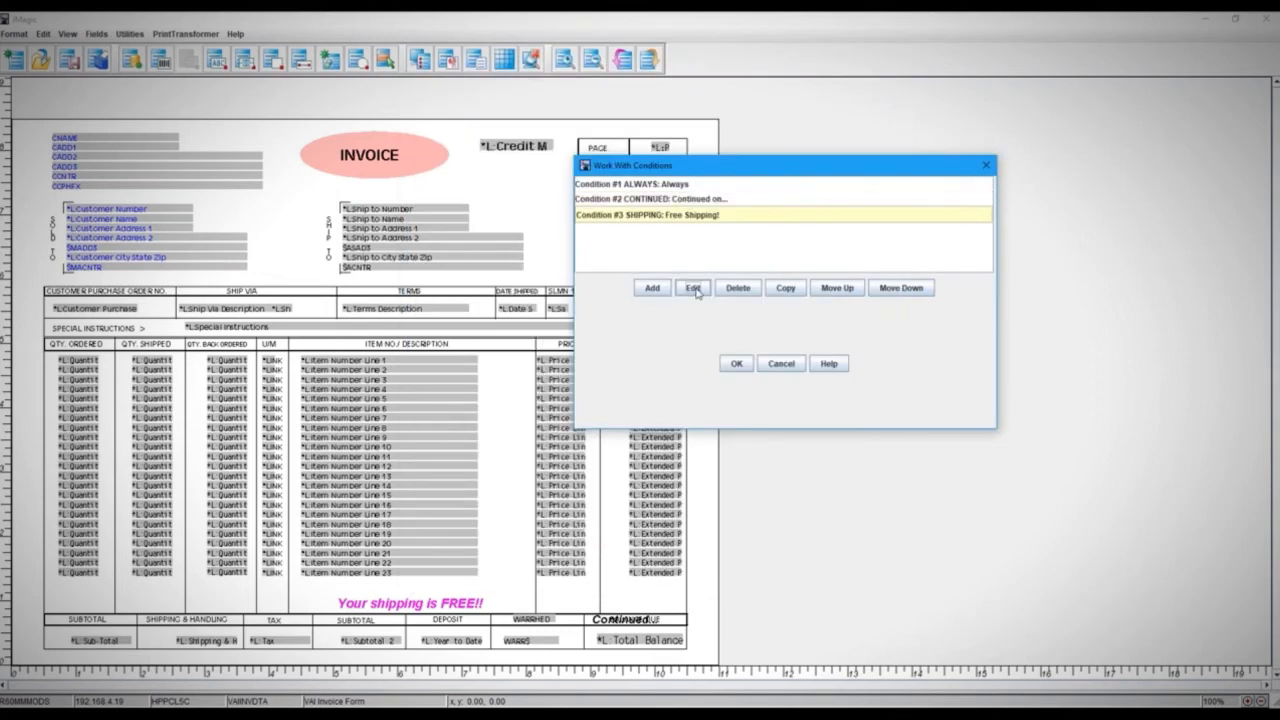
click(695, 289)
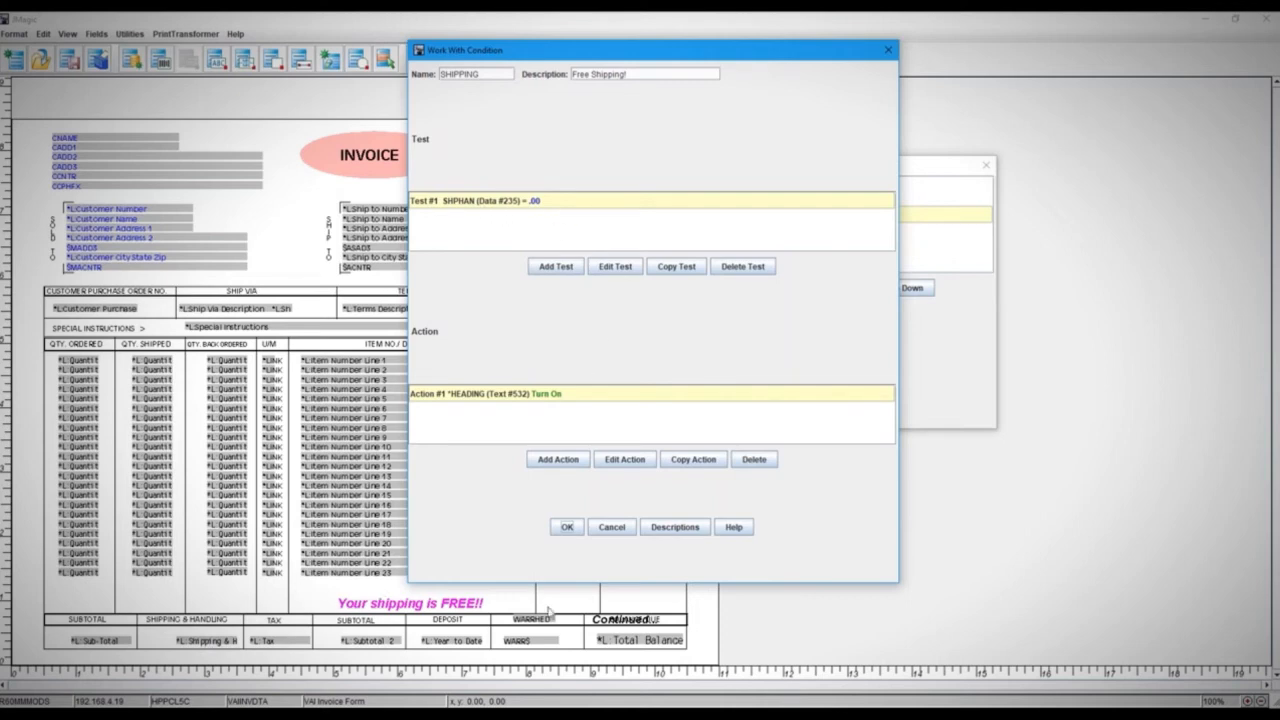
click(612, 527)
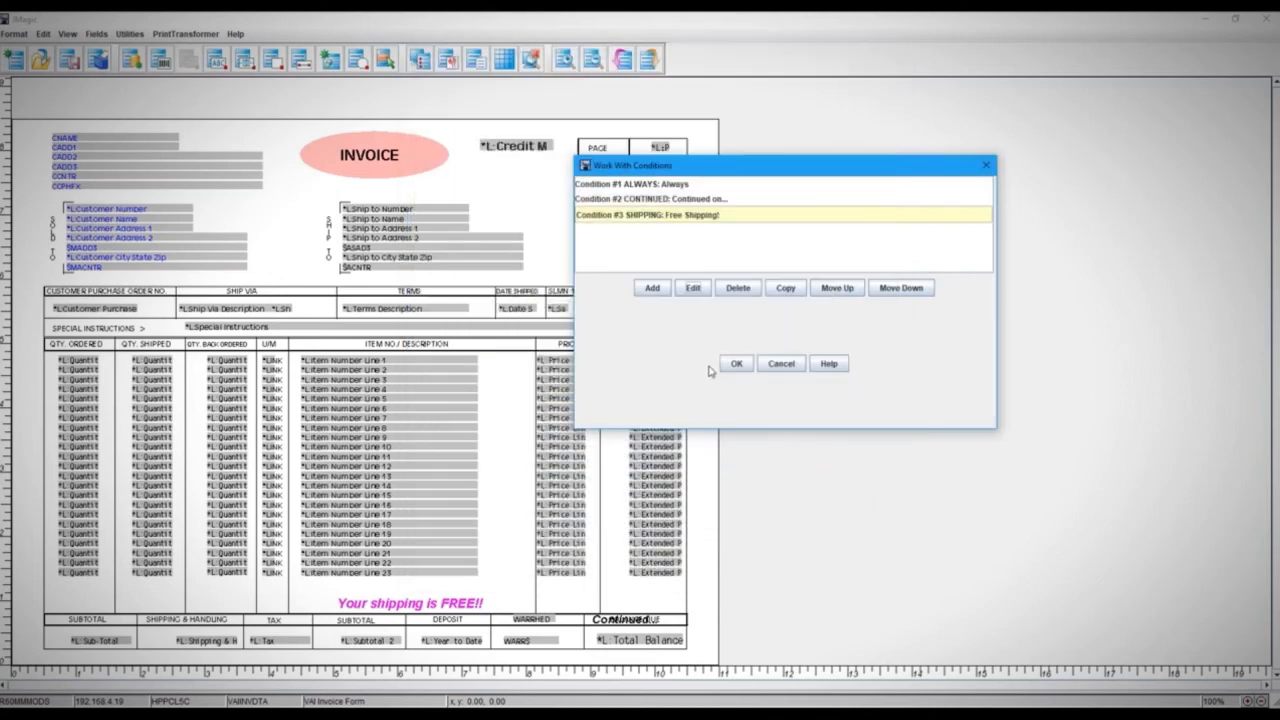
click(781, 366)
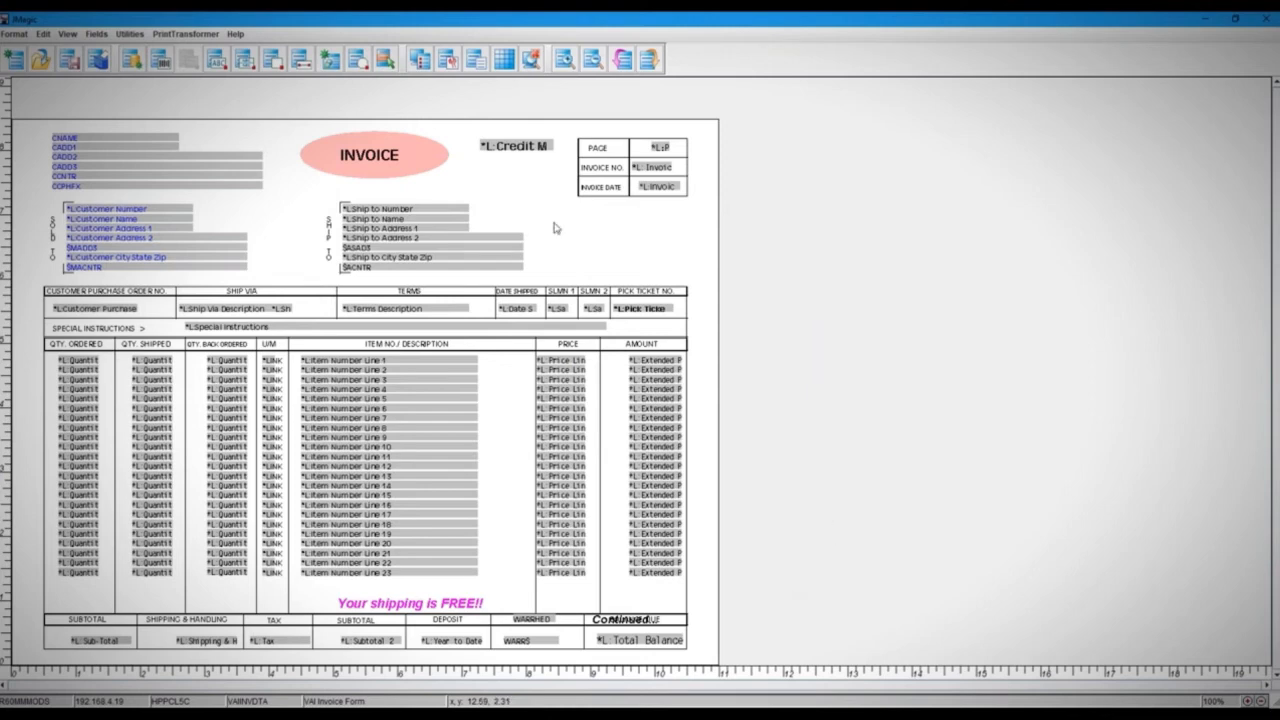
Open the INVPRT Print Invoices rule set to examine its rules, device and burst settings.
click(198, 36)
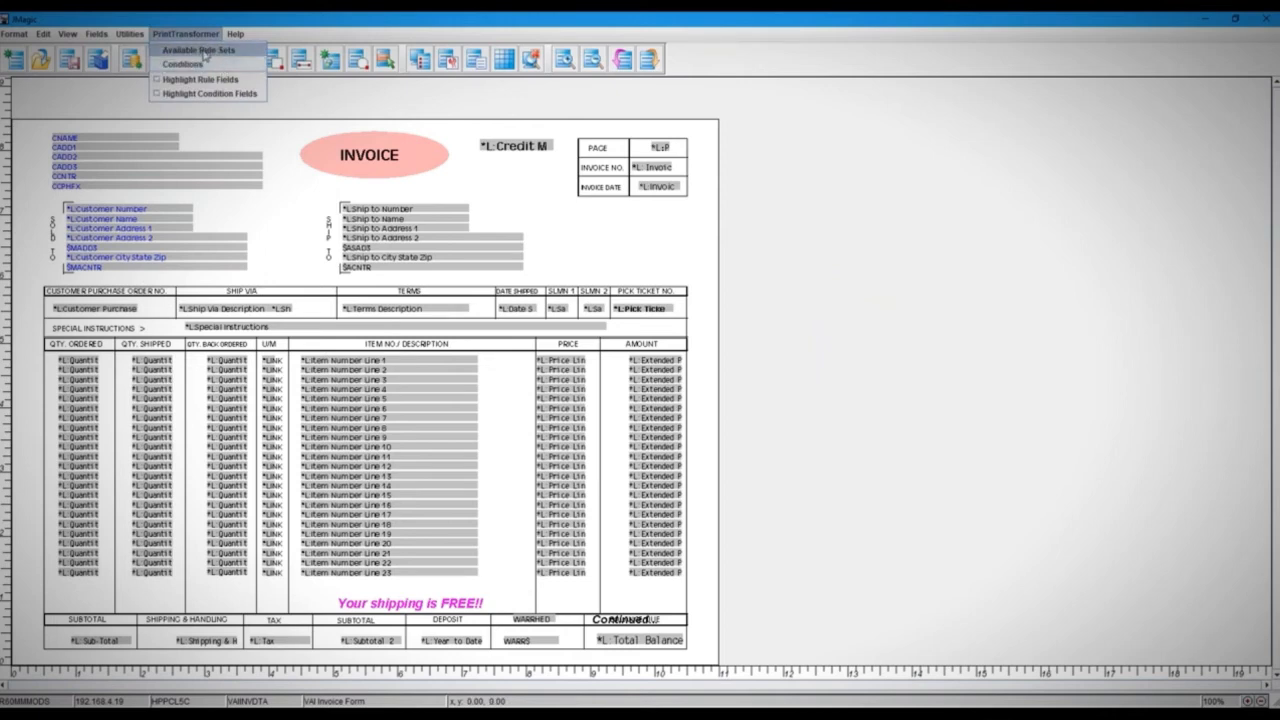
click(203, 52)
drag(688, 256, 635, 213)
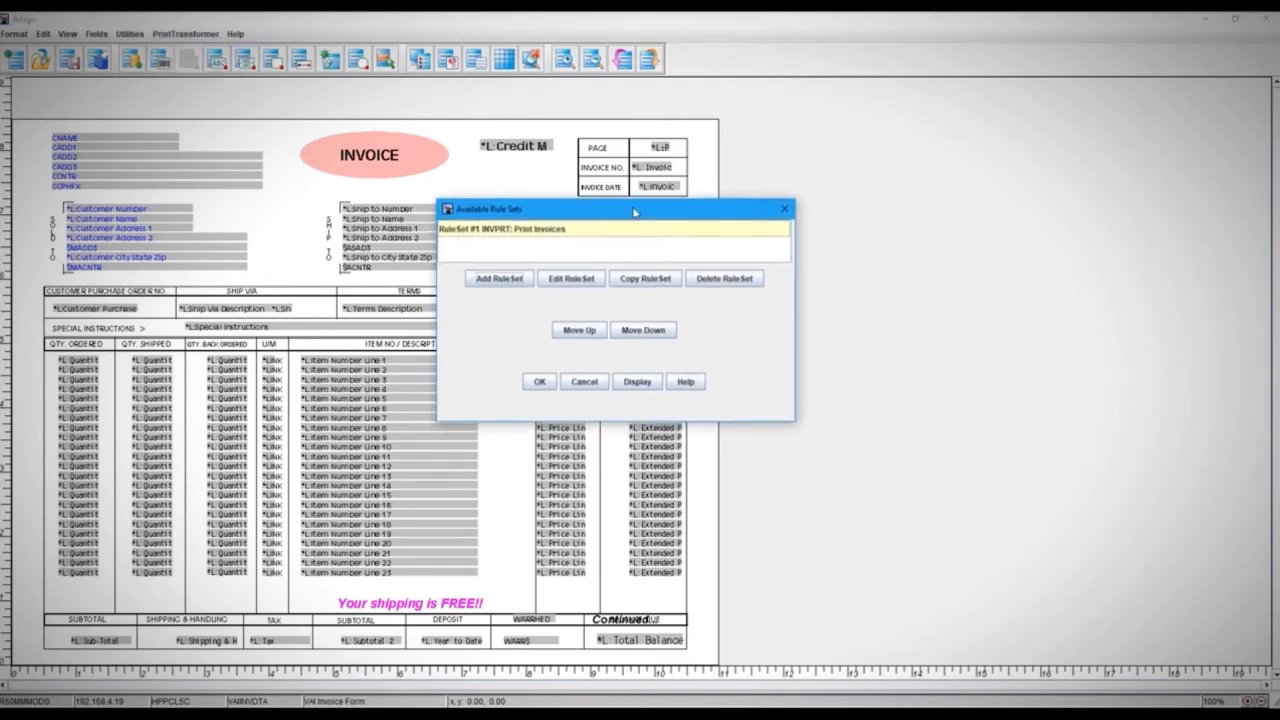
drag(793, 424, 857, 481)
drag(644, 211, 615, 203)
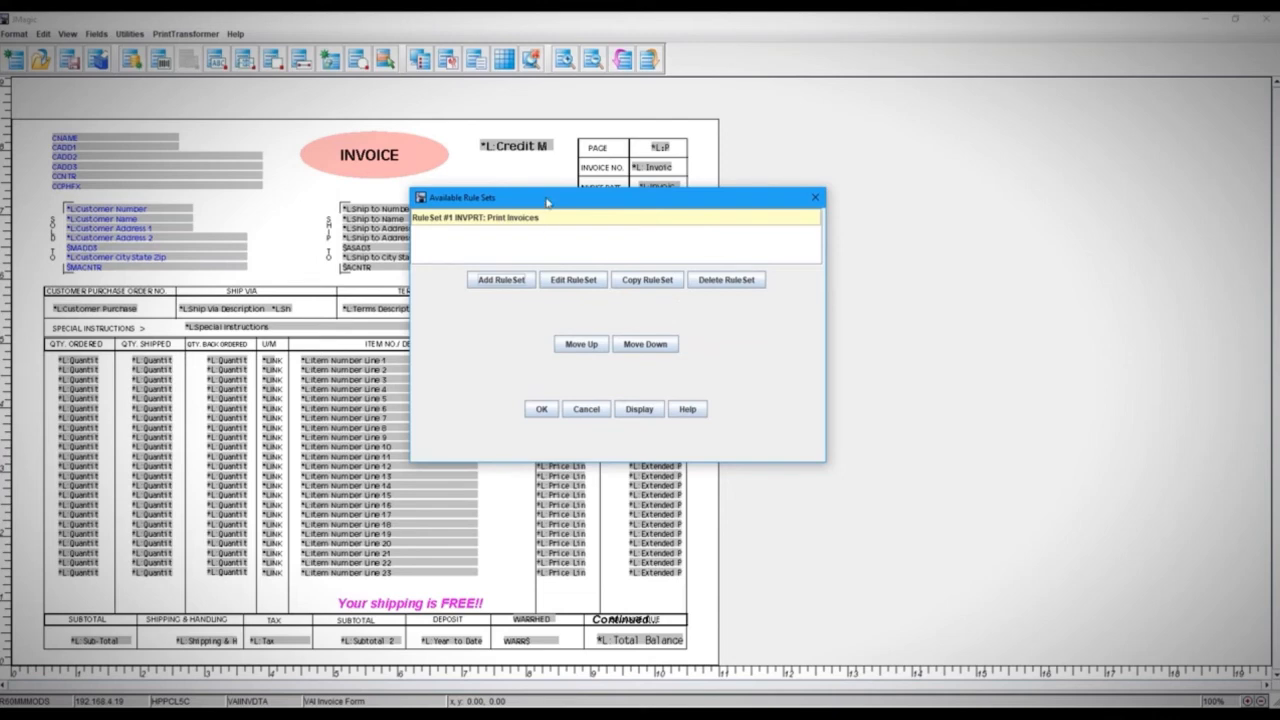
drag(548, 204, 547, 197)
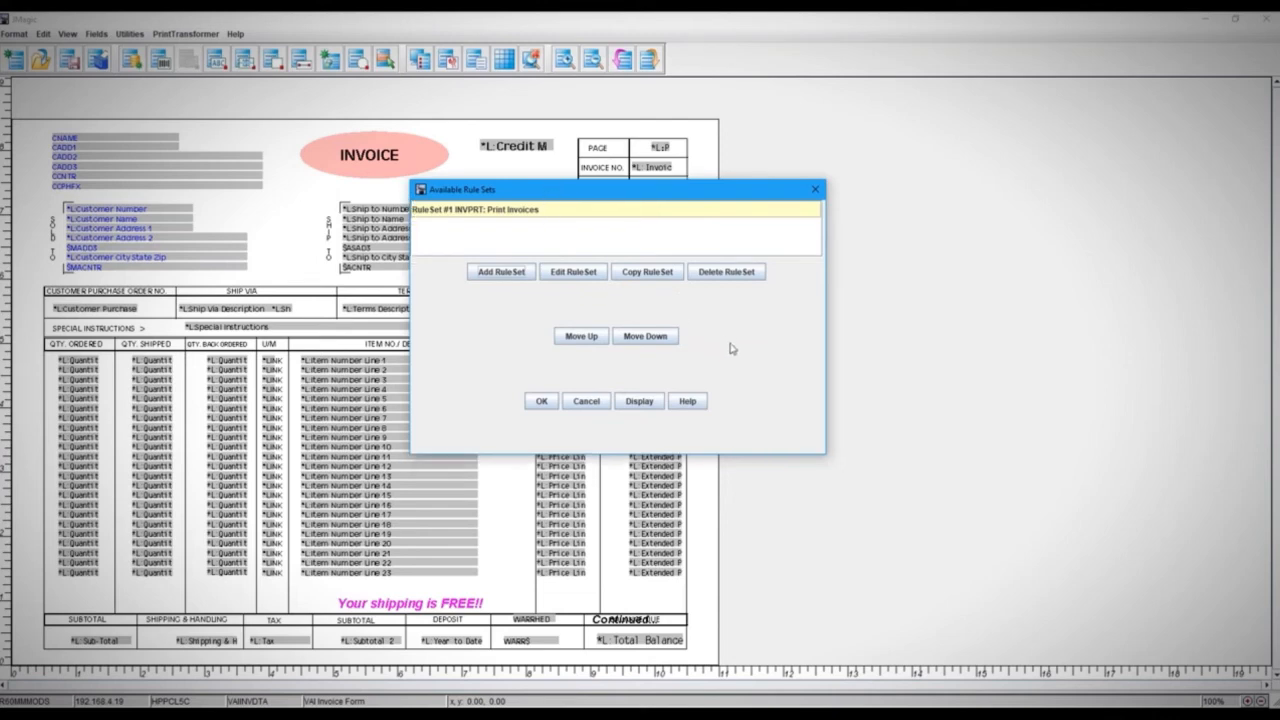
click(569, 276)
mouse_move(590, 207)
mouse_down()
mouse_move(601, 185)
mouse_move(588, 183)
mouse_up()
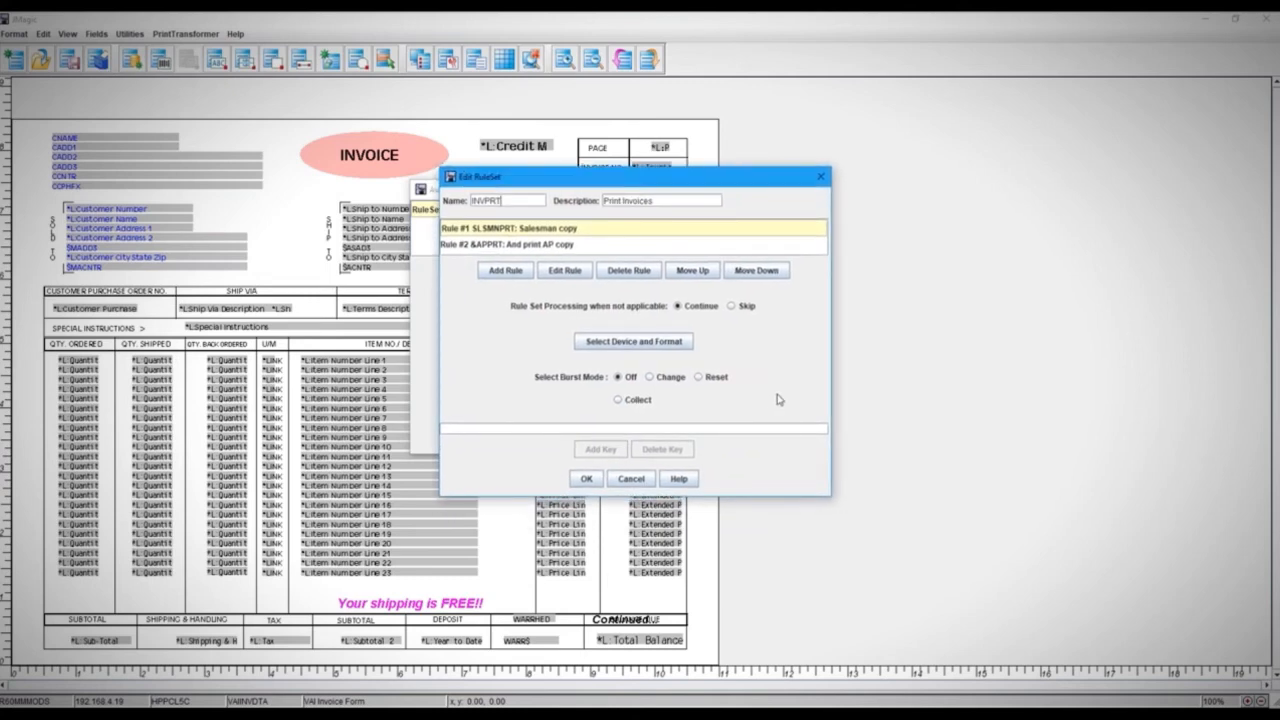
Open the SLSMNPRT Salesman copy rule and examine the test and action of its SALESMAN5 option.
click(566, 271)
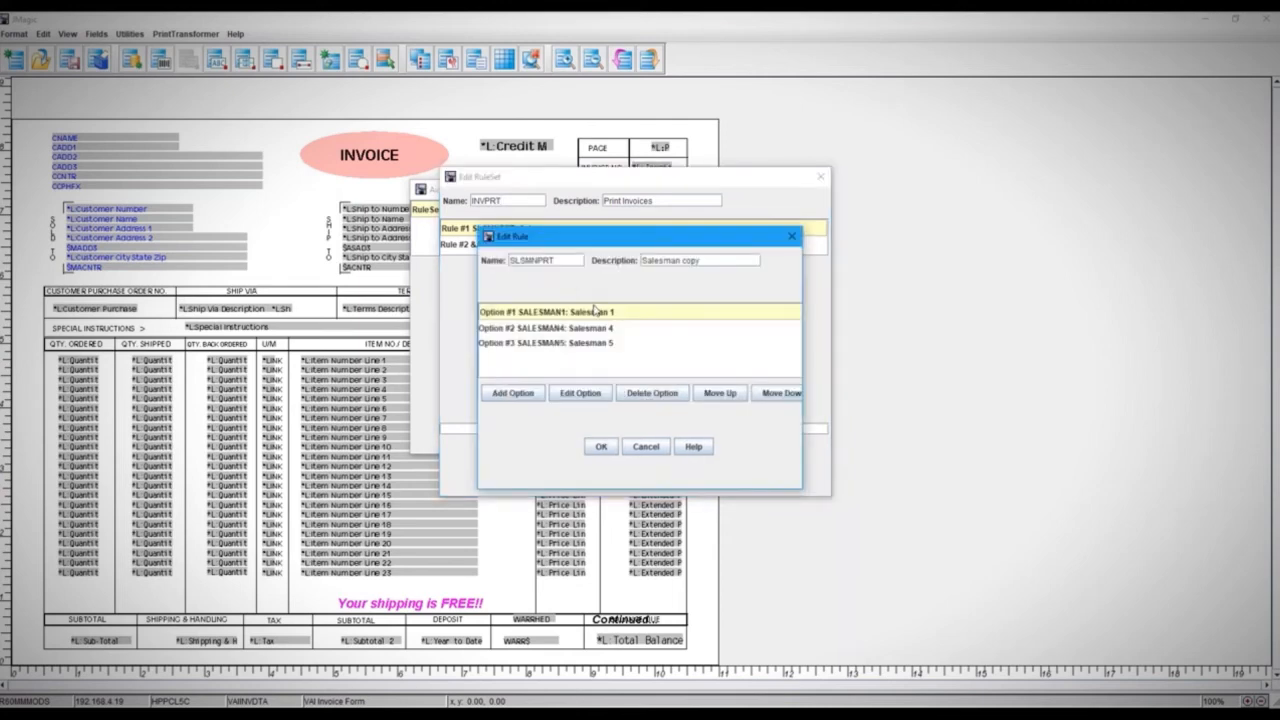
drag(648, 246, 667, 231)
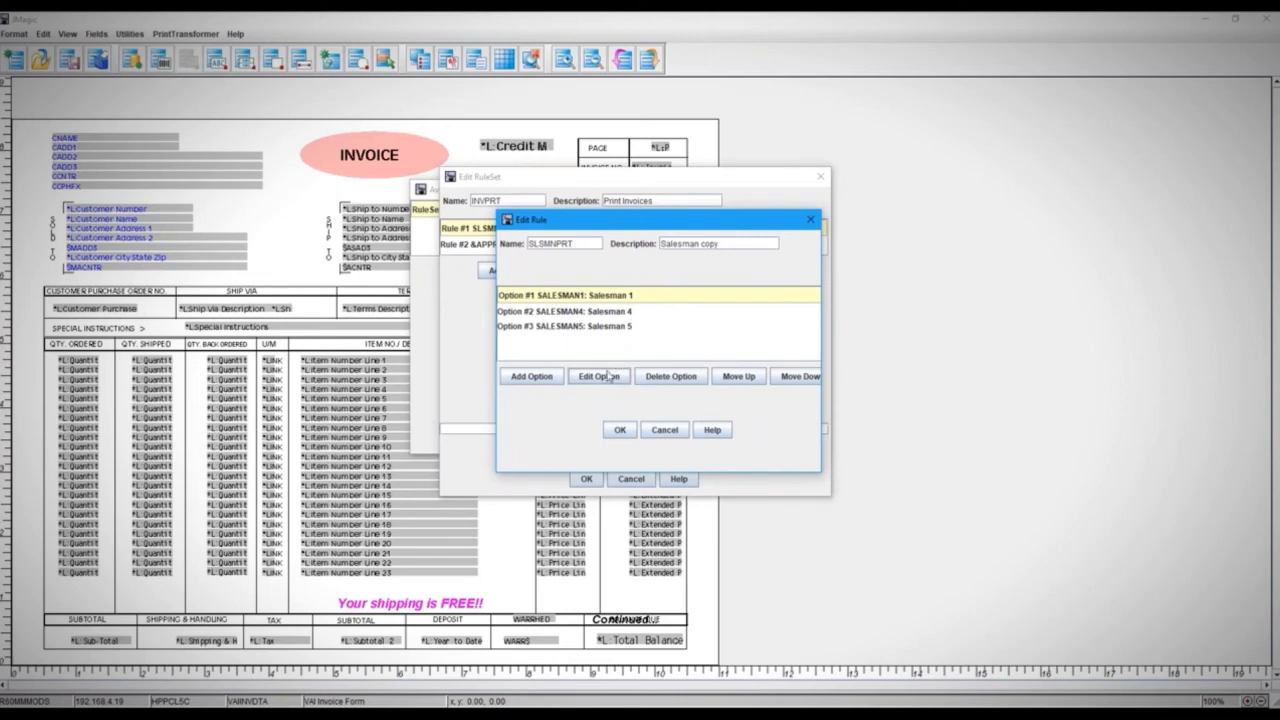
click(605, 326)
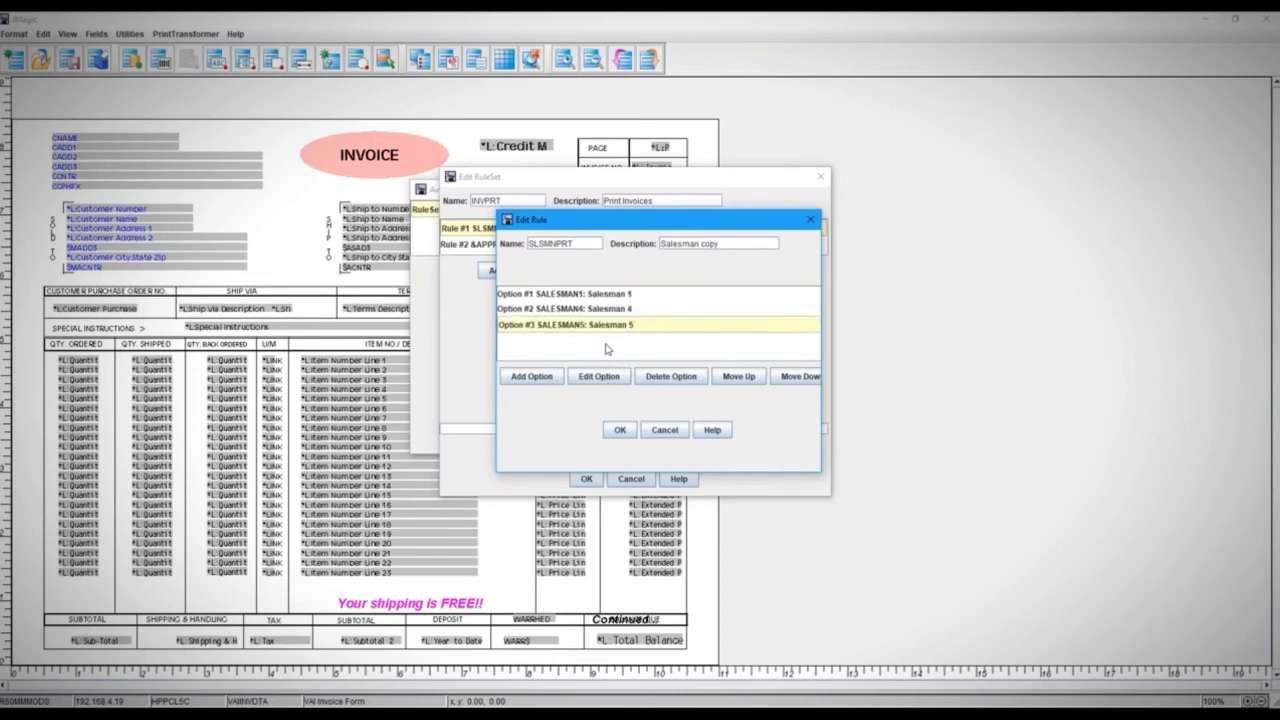
click(599, 376)
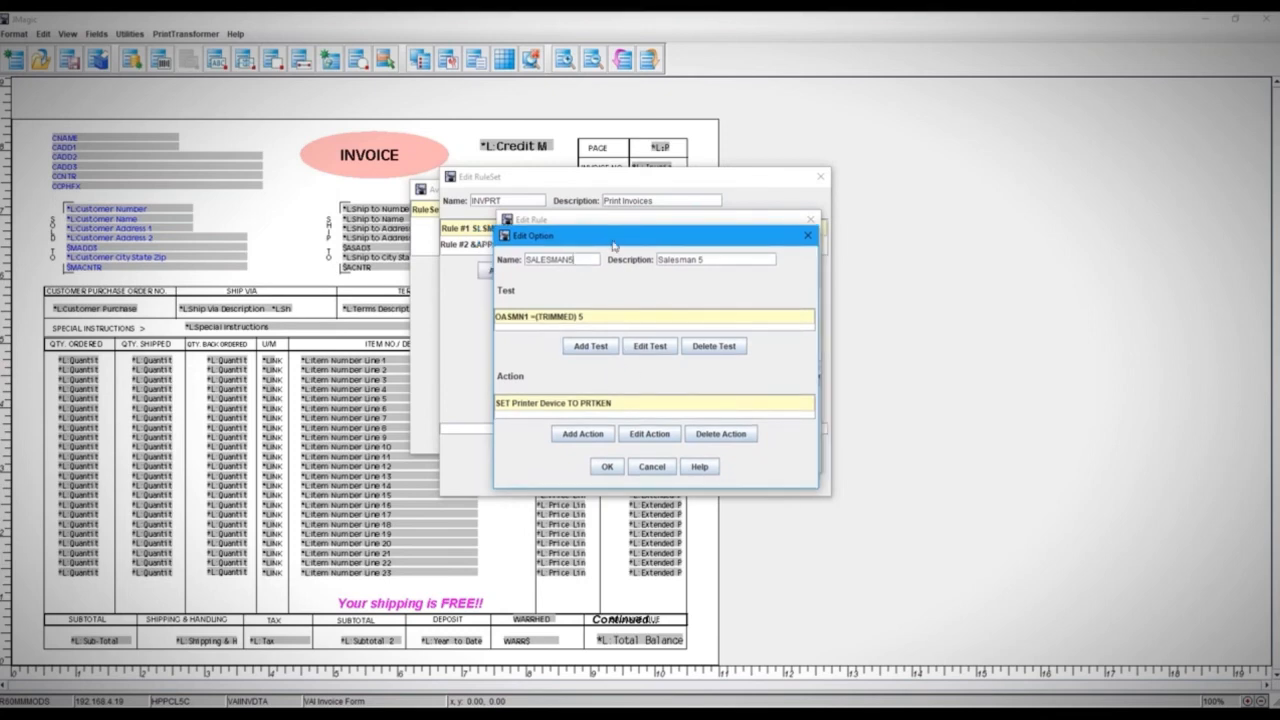
drag(613, 245, 647, 243)
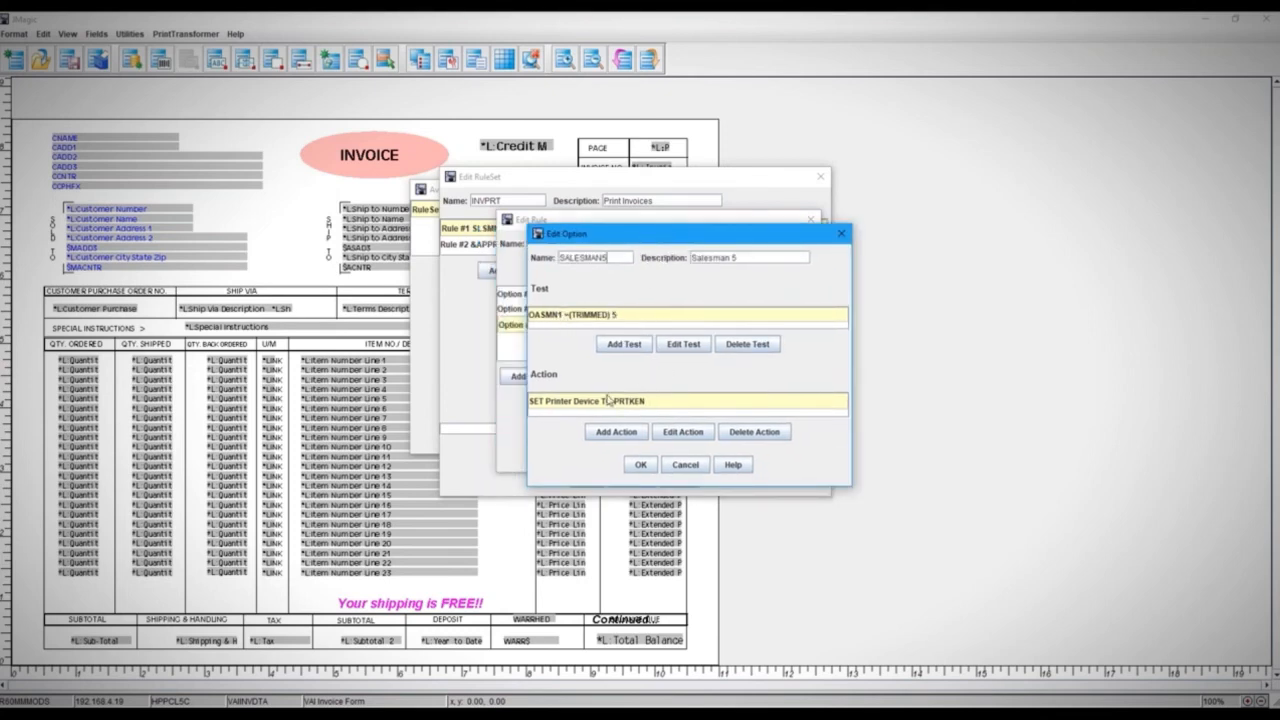
click(689, 466)
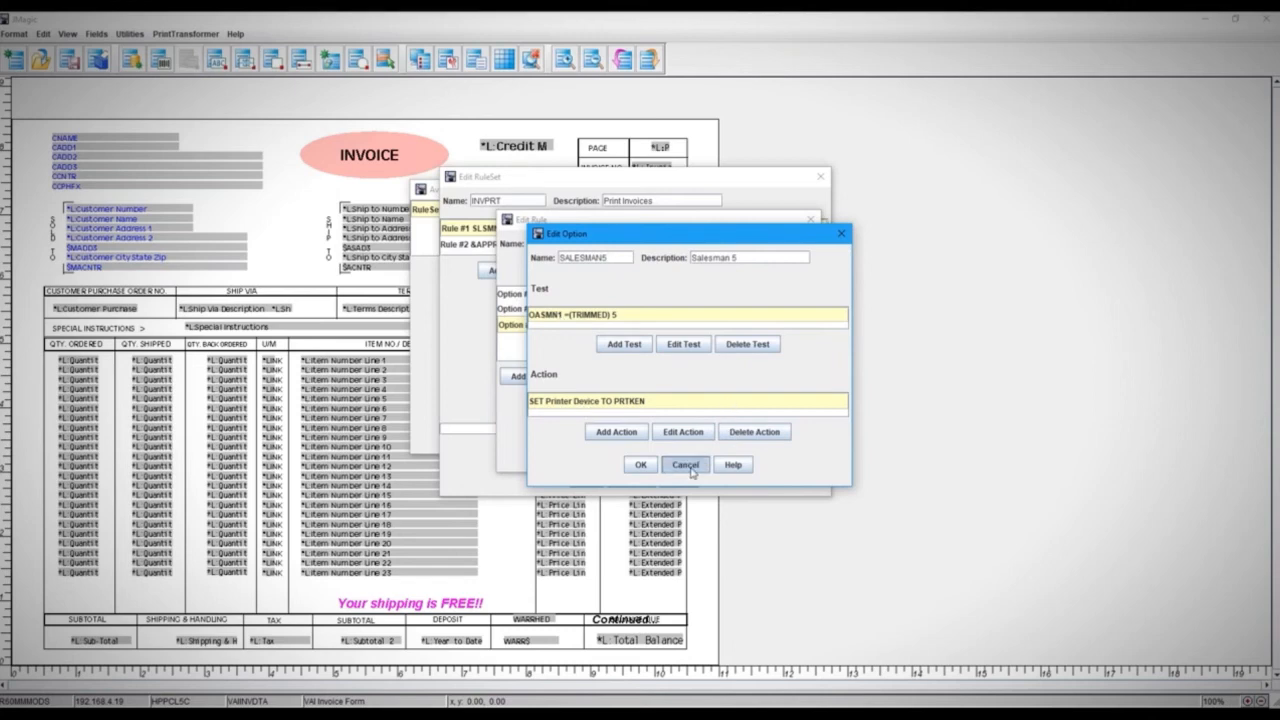
Examine the SALESMAN4 option's test and printer device action, then leave the Salesman copy rule without changes.
click(628, 311)
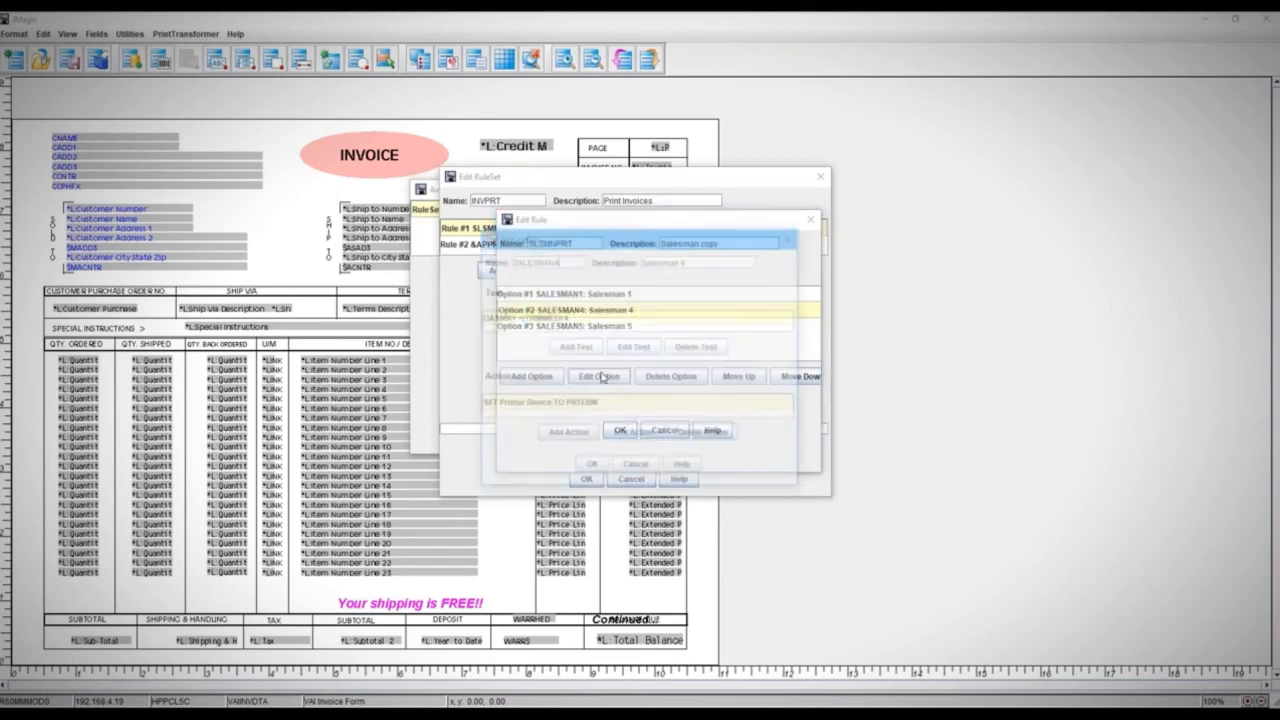
click(599, 376)
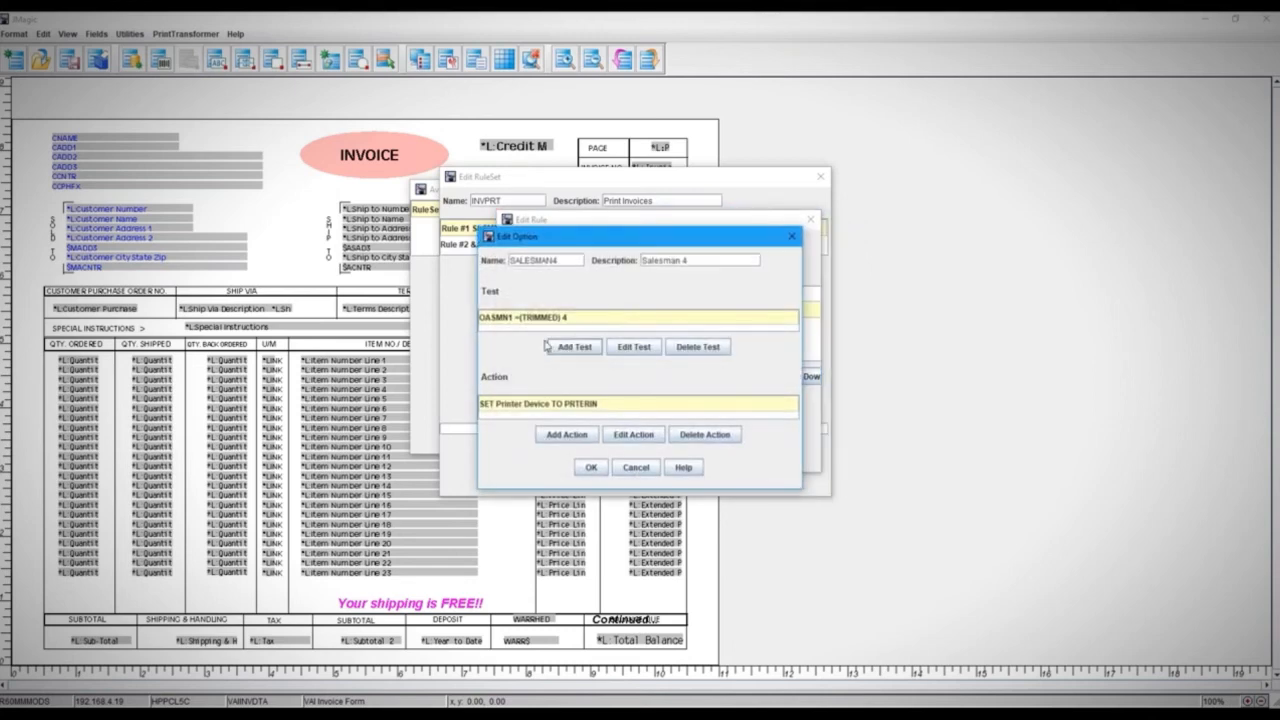
click(636, 467)
click(594, 294)
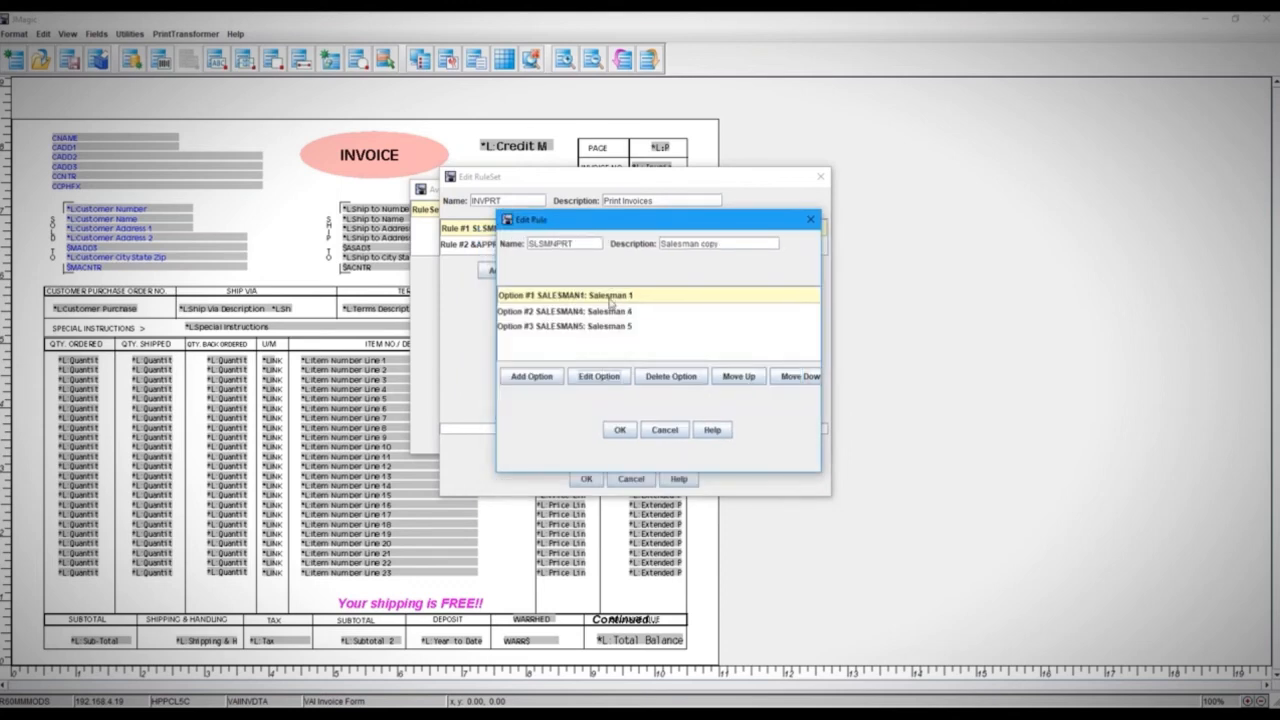
click(665, 432)
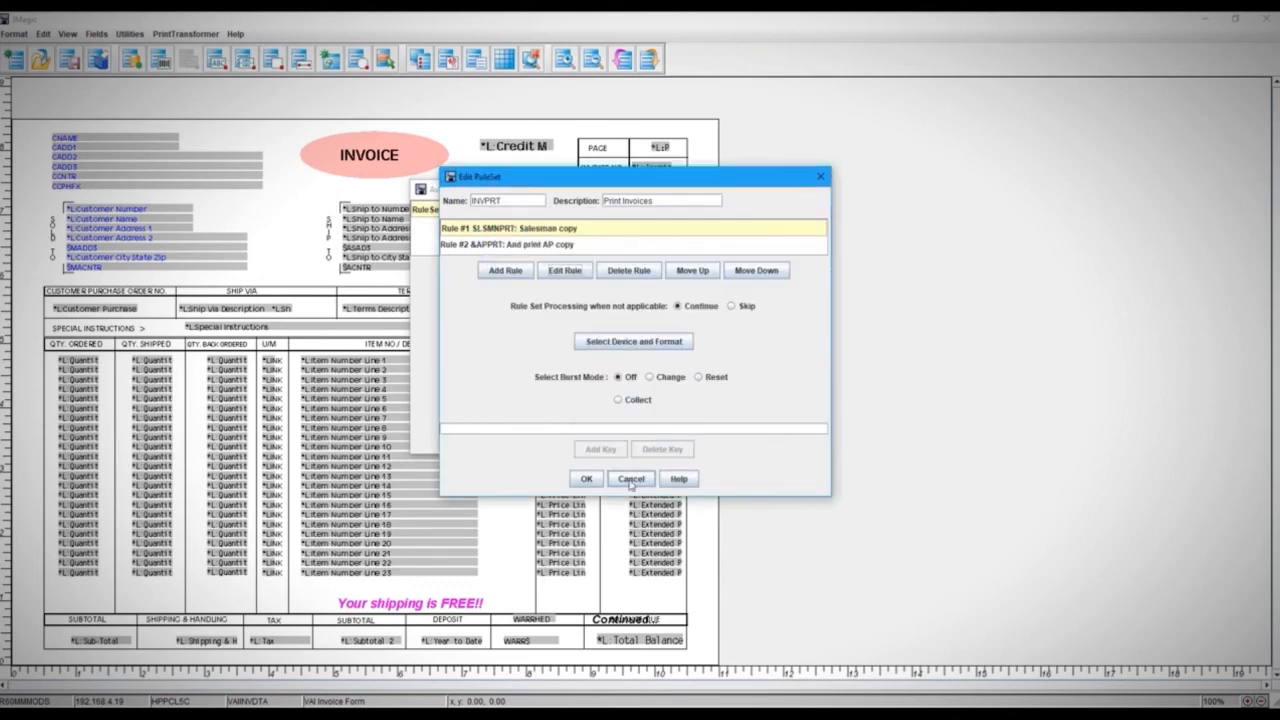
Examine the test and action of the APPRINT option in the &APPRT rule, then leave the rule without changes.
click(536, 244)
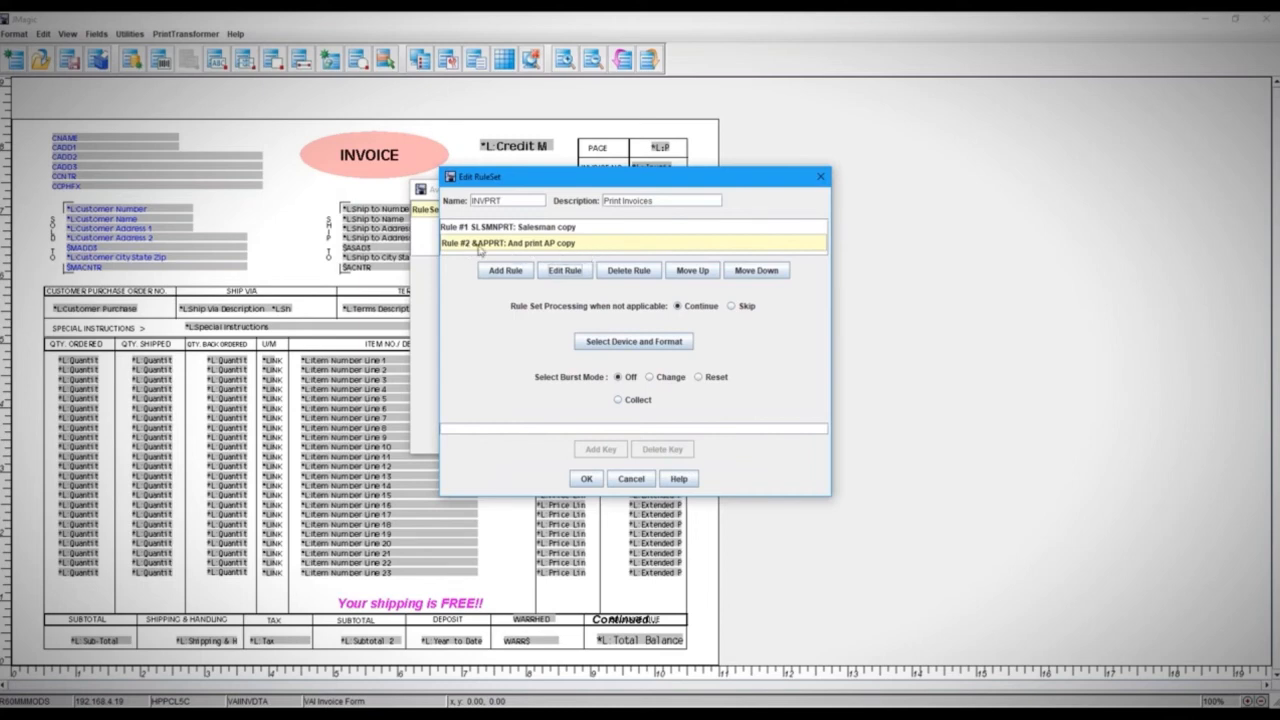
click(480, 230)
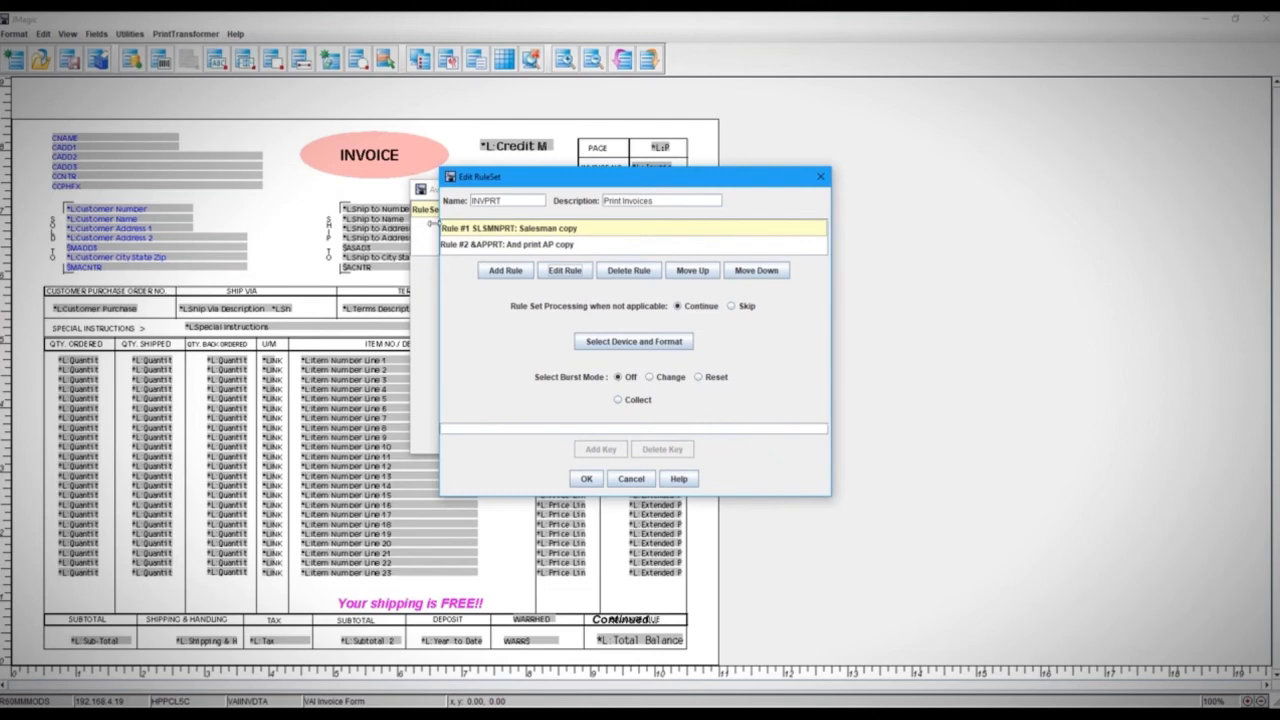
click(518, 246)
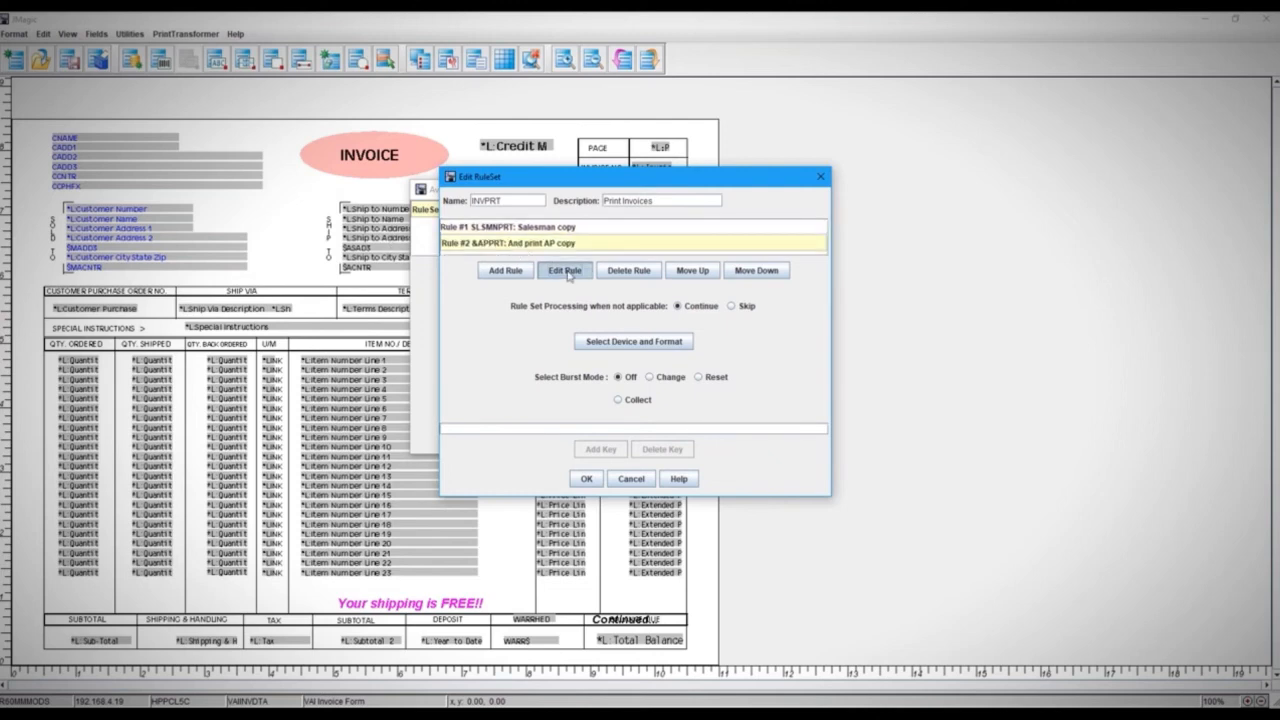
click(566, 271)
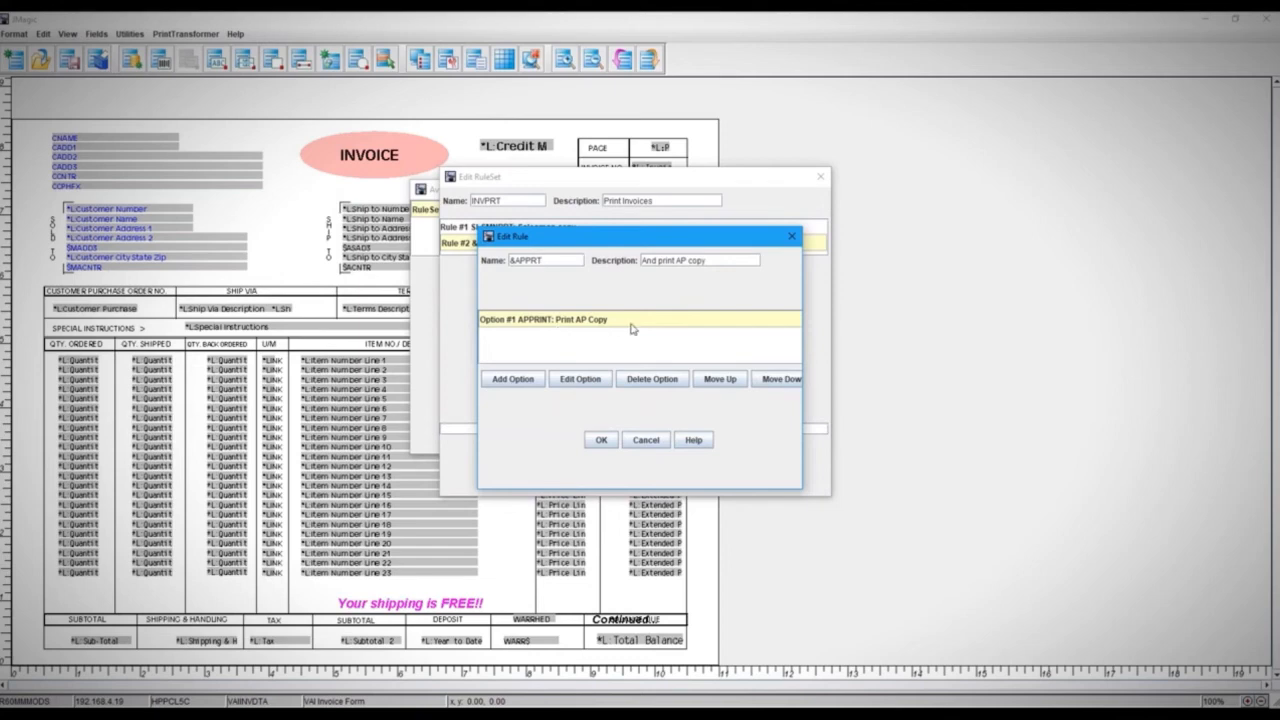
click(591, 384)
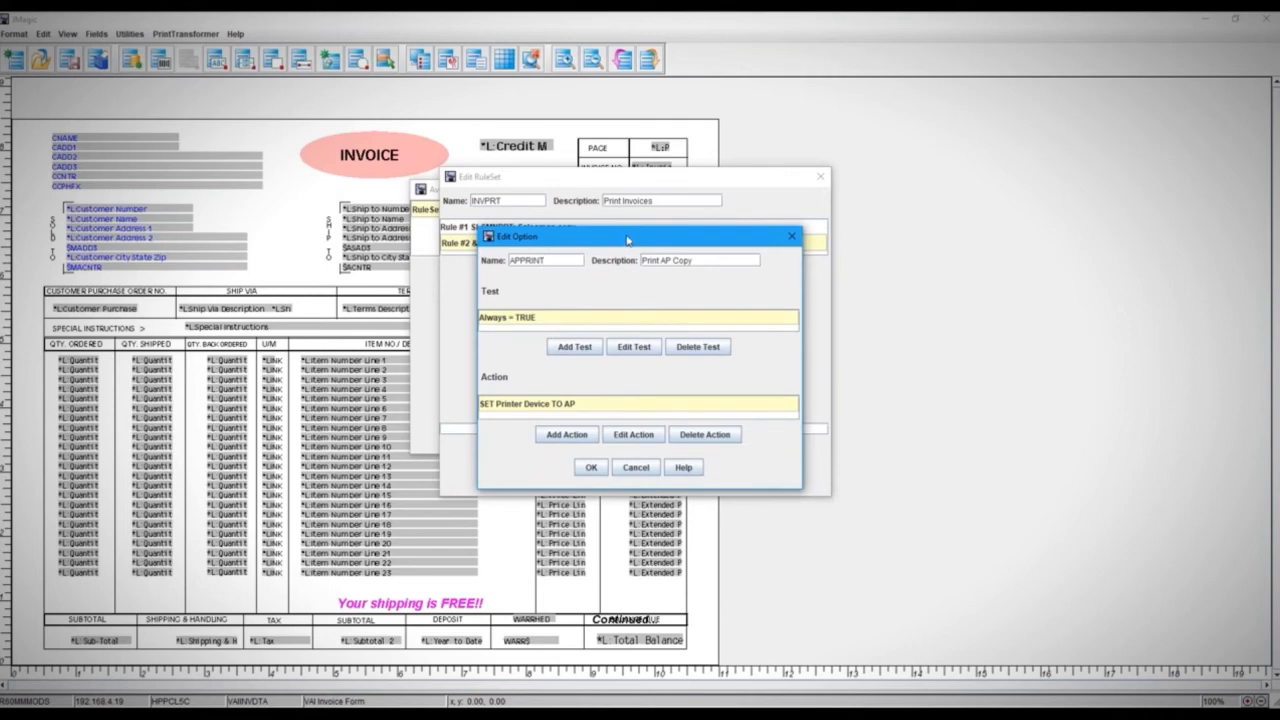
drag(628, 240, 632, 232)
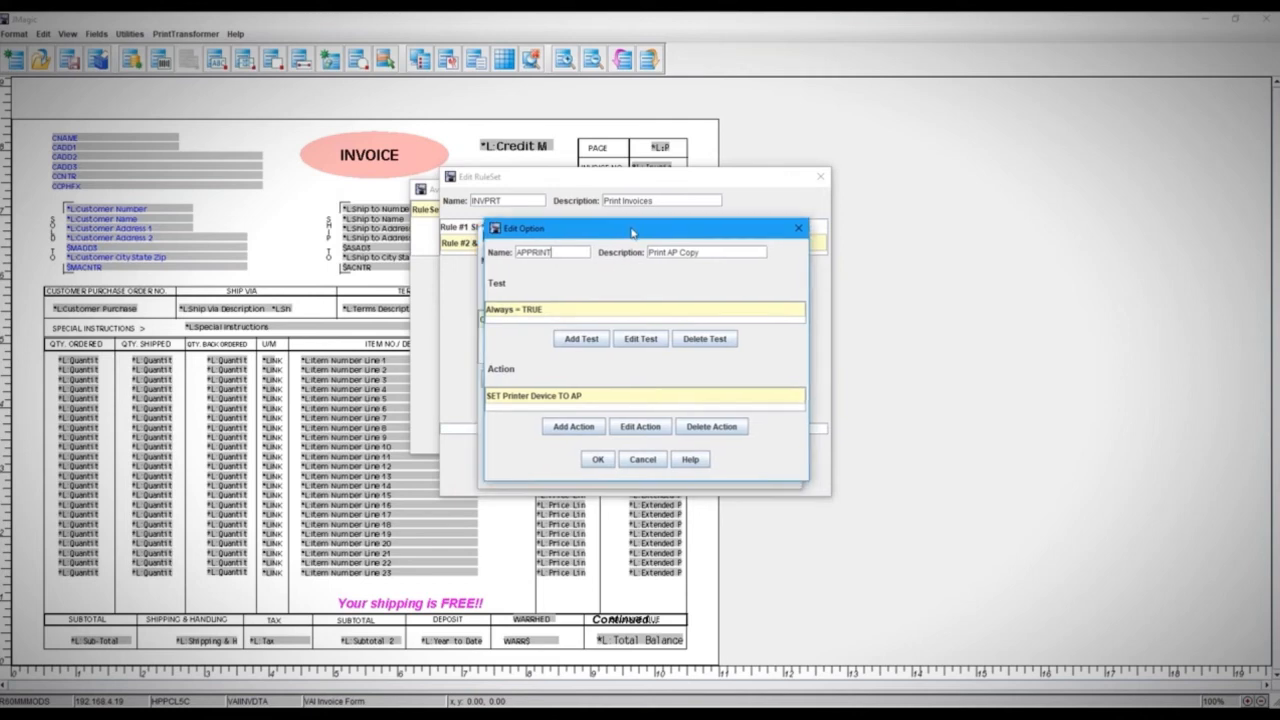
click(643, 460)
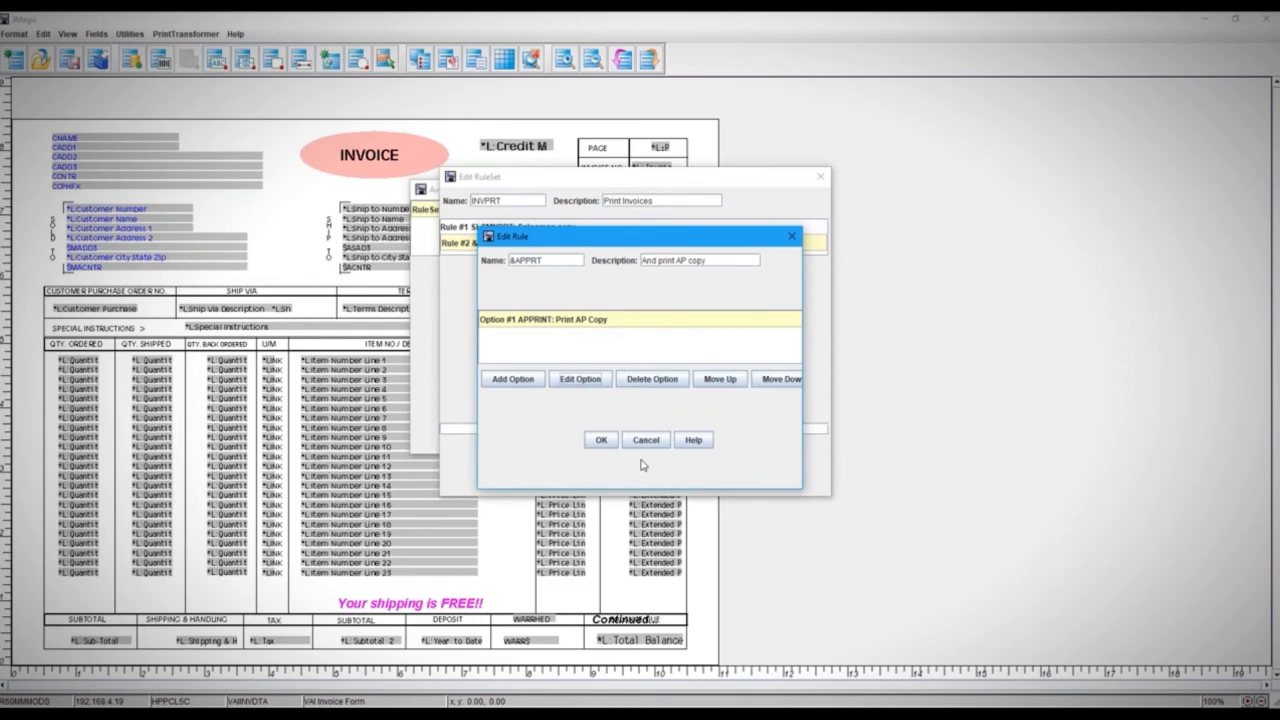
click(645, 441)
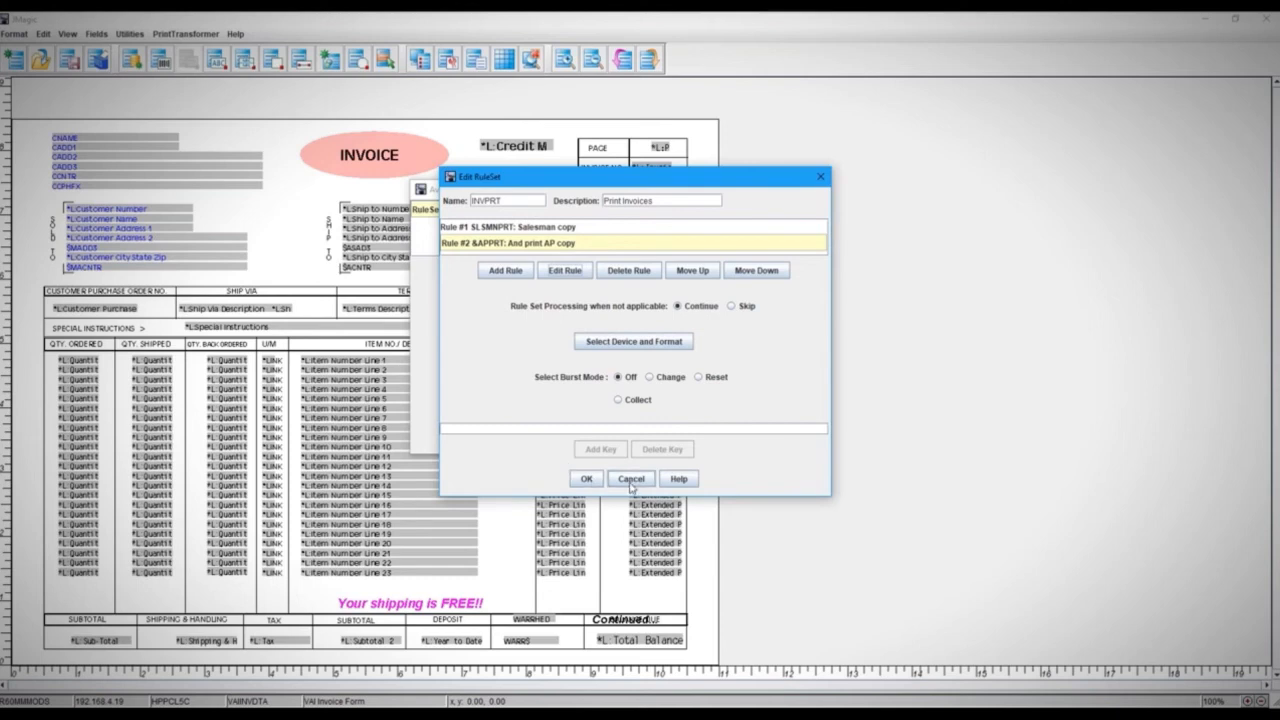
Close the INVPRT rule set and the list of available rule sets without changes.
click(631, 484)
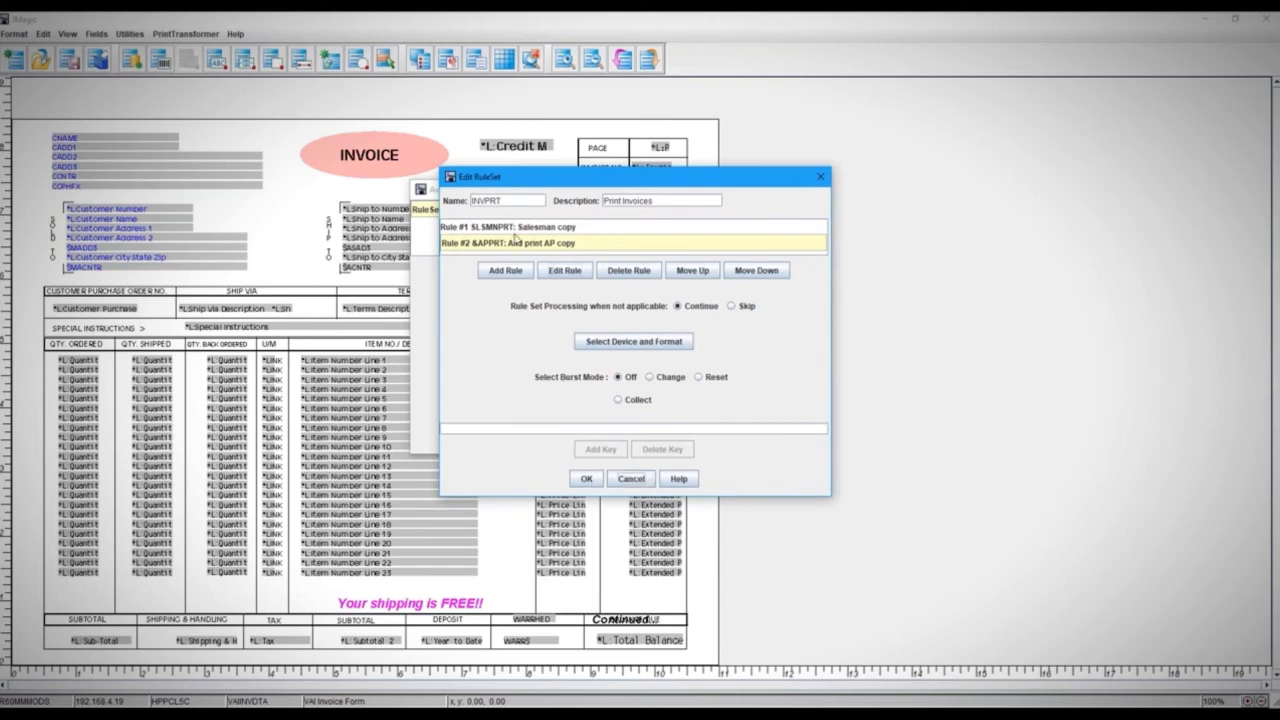
click(629, 480)
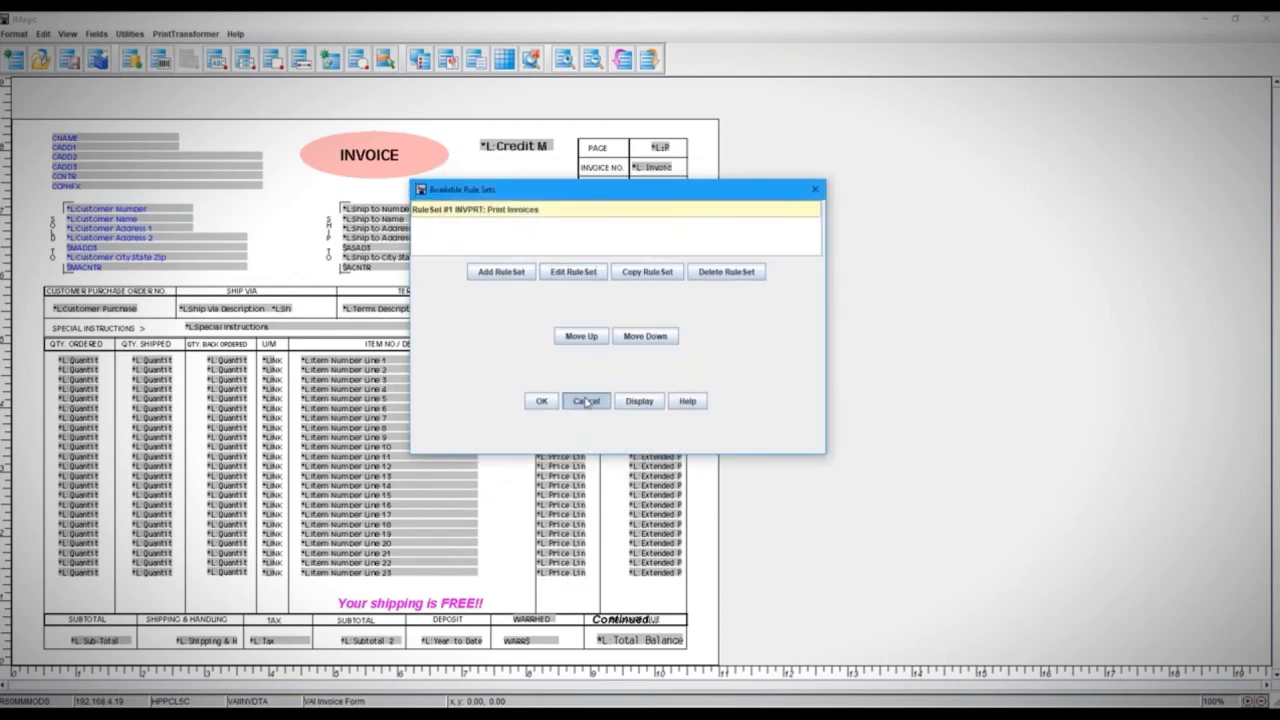
click(586, 401)
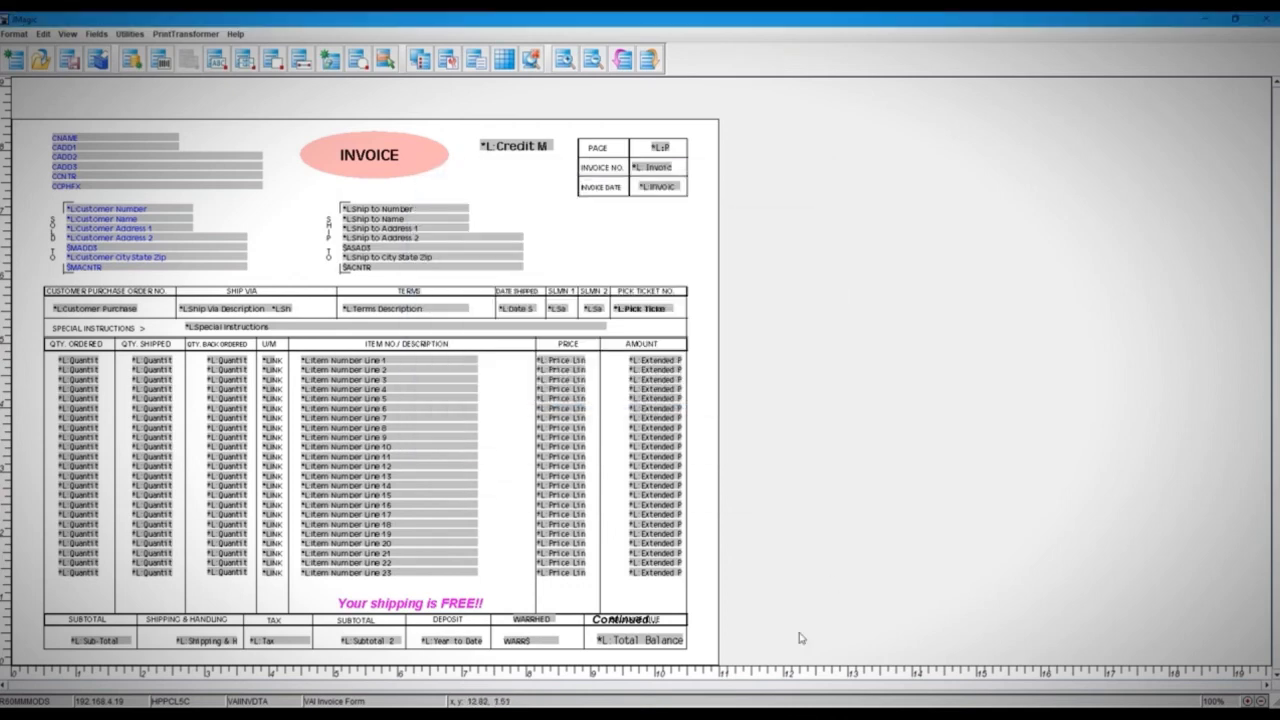
Switch to the IBM i terminal session and start MarkMagic with the command strmrkmag r60mmmods.
click(671, 706)
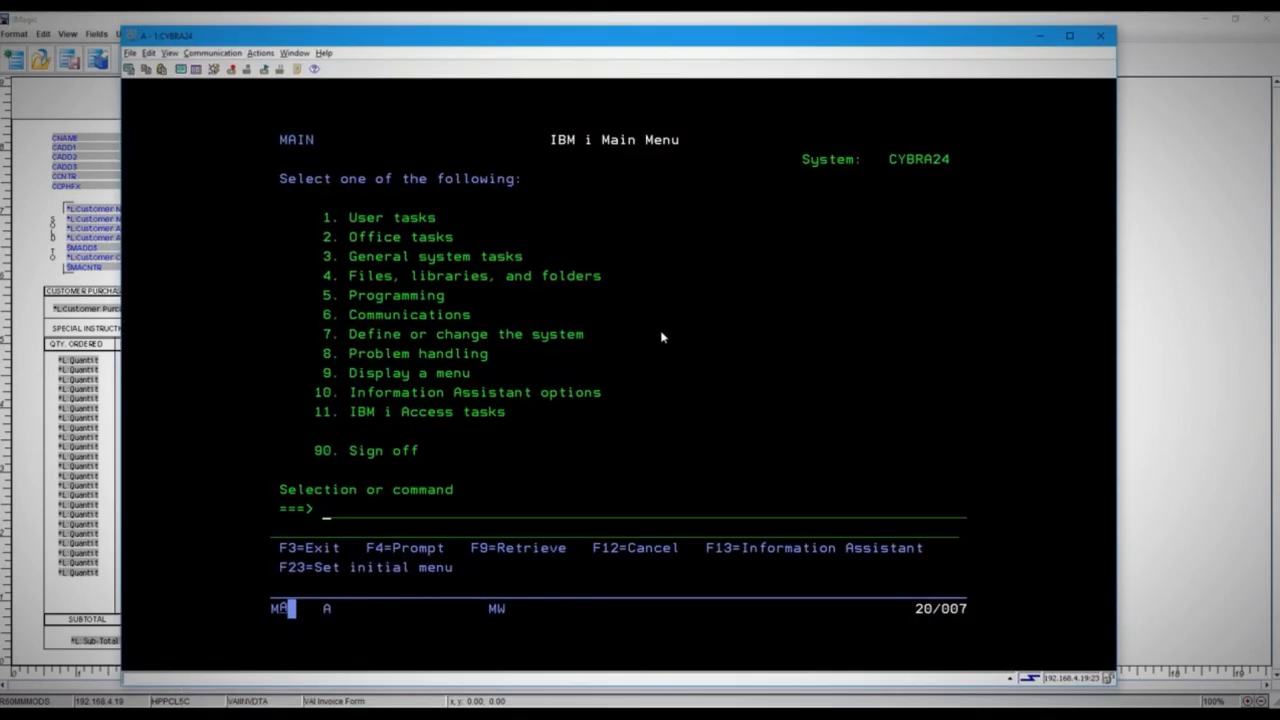
text(strmrkmag r60mmmods)
key(Return)
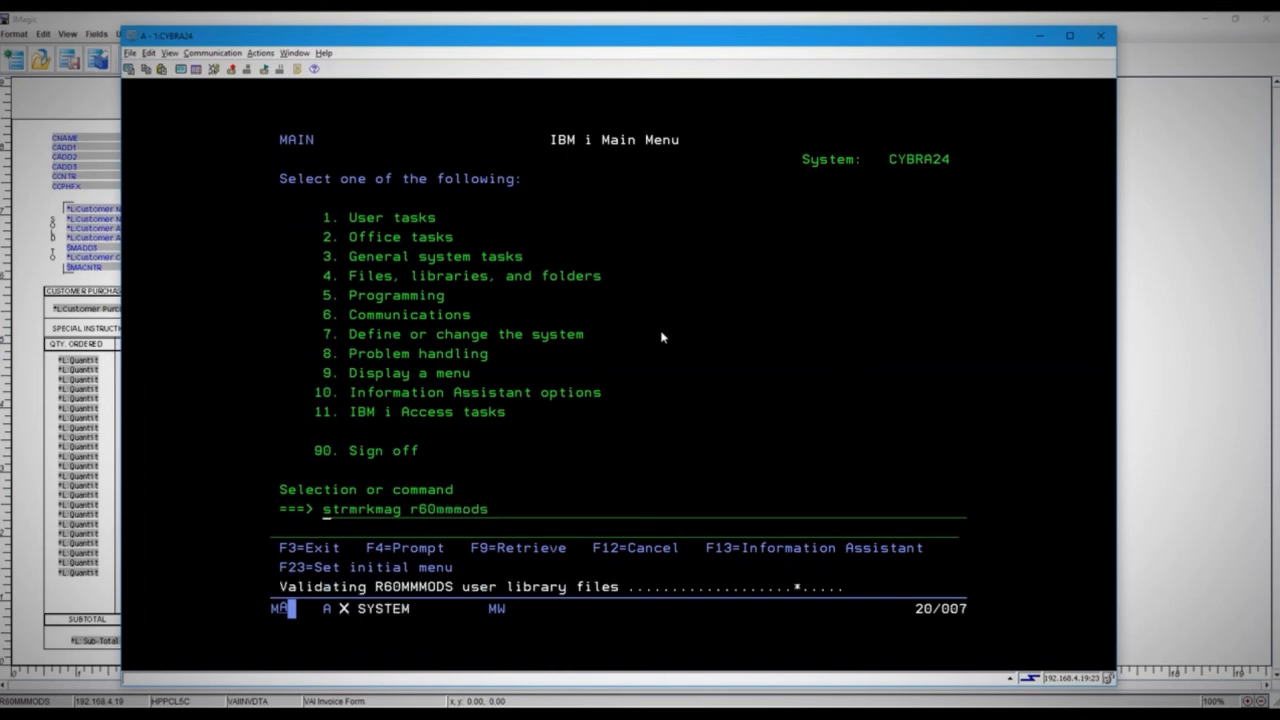
Print the VAIINV spooled file with format VAIINVDTA, checking the rule set INVPRT from library R60MMMODS among the additional parameters.
text(POOLFILE)
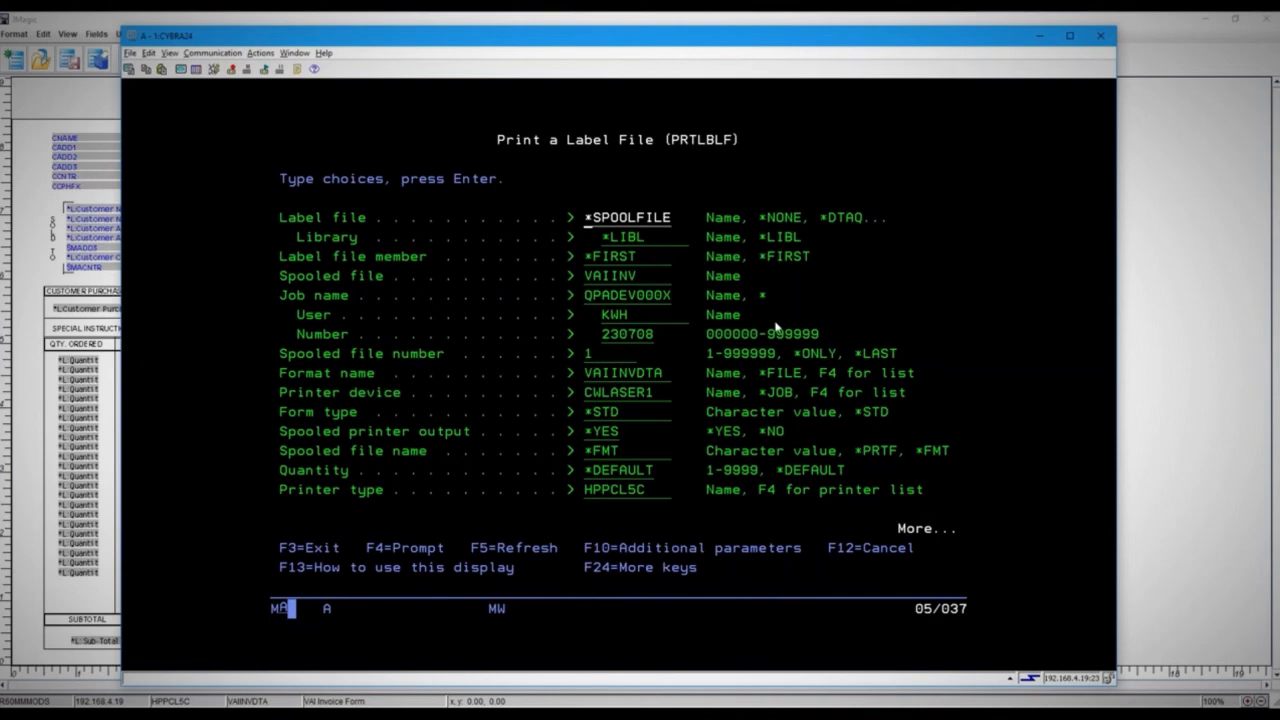
key(F10)
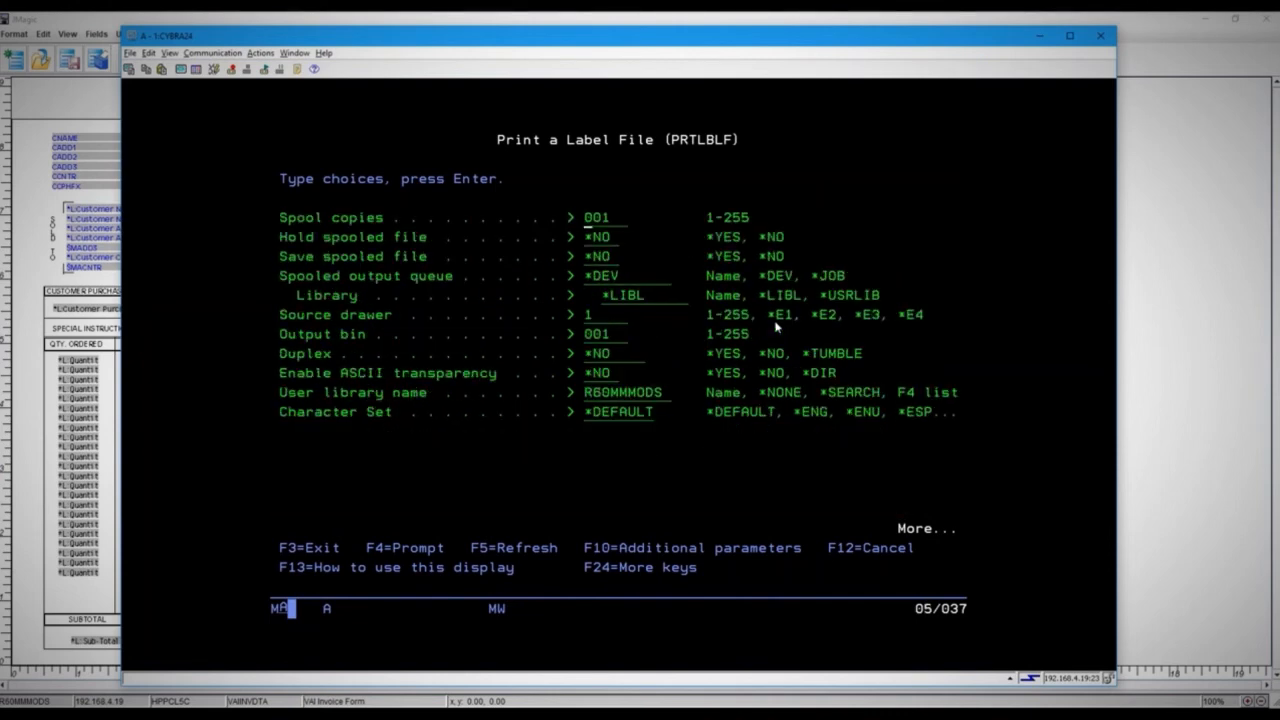
key(Page_Down)
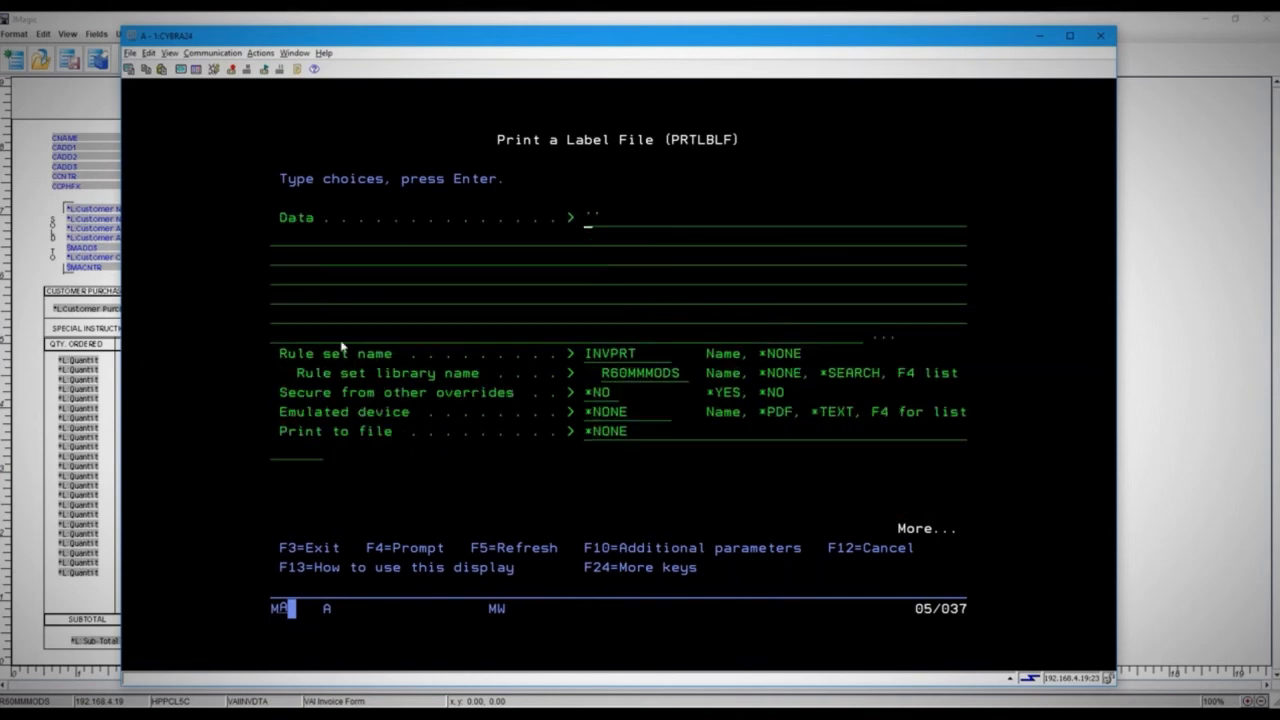
drag(284, 356, 690, 384)
click(716, 375)
click(587, 357)
key(Return)
key(F12)
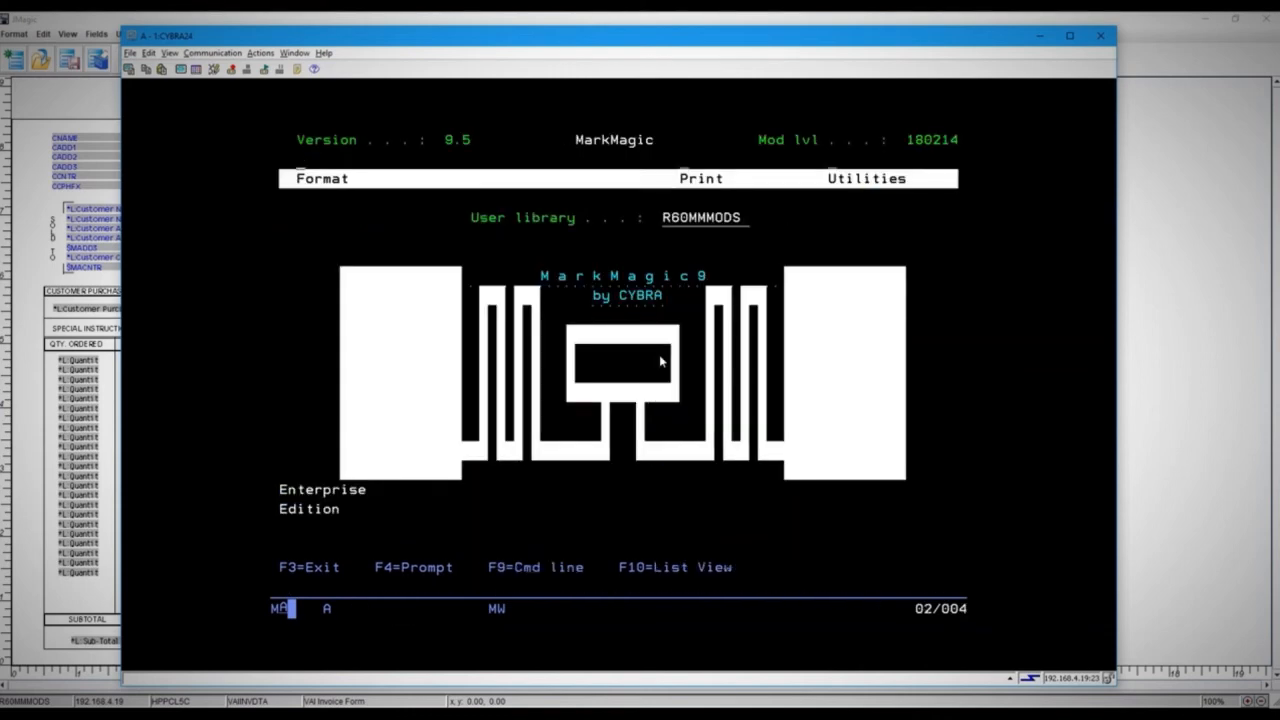
Display the last page of the current user's spooled files from MarkMagic's print functions.
key(p)
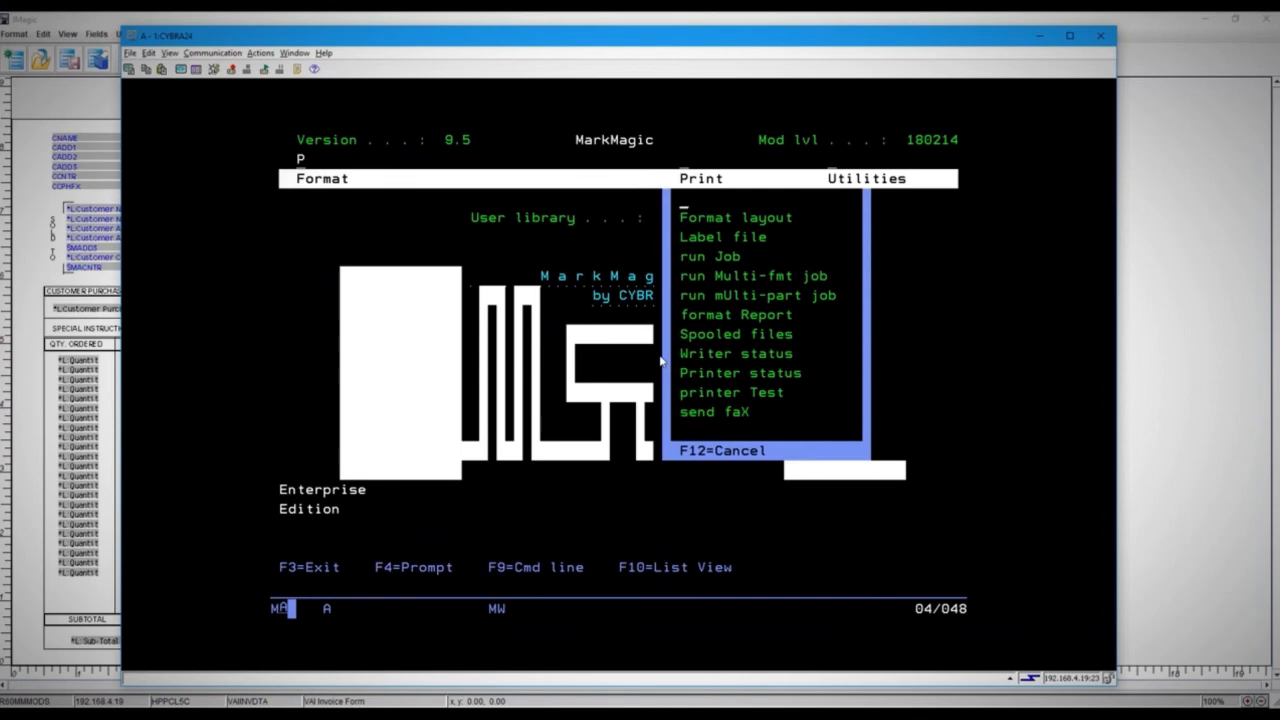
key(s)
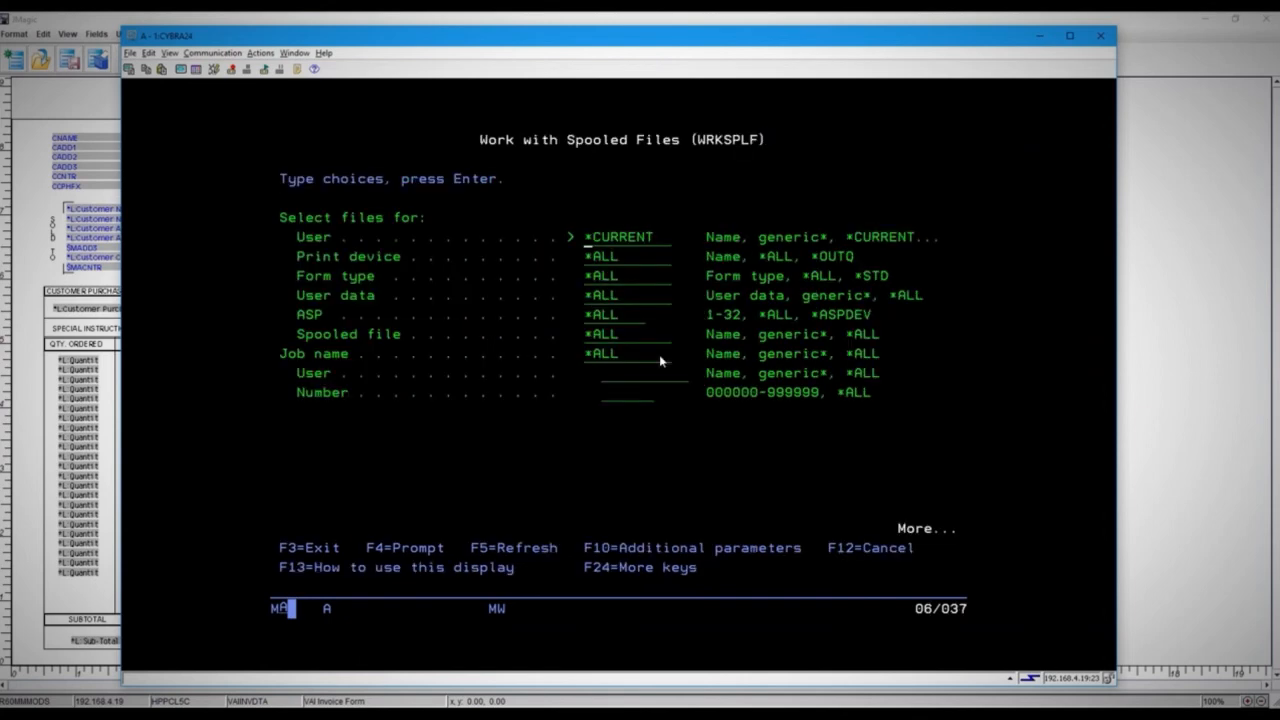
key(Return)
key(Page_Down)
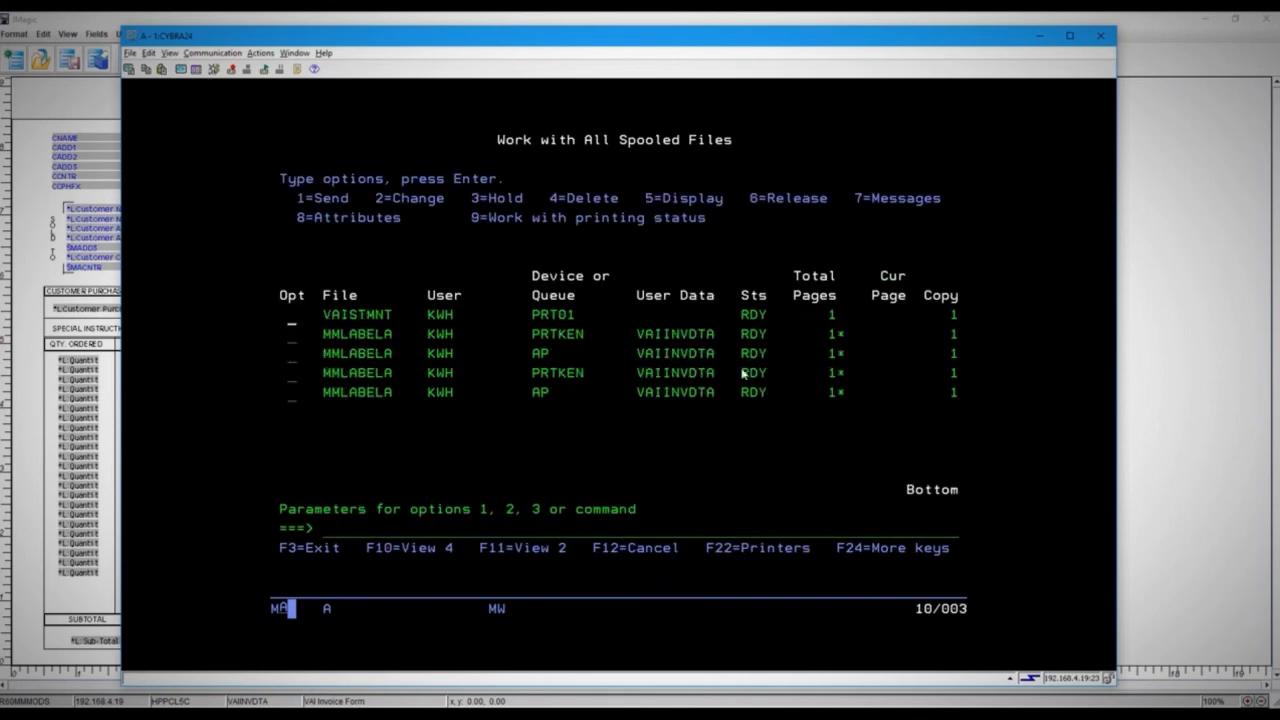
Delete the first two MMLABELA spooled files, one queued to PRTKEN and one to AP.
click(298, 340)
text(4)
key(Down)
key(Left)
text(4)
key(Return)
key(Return)
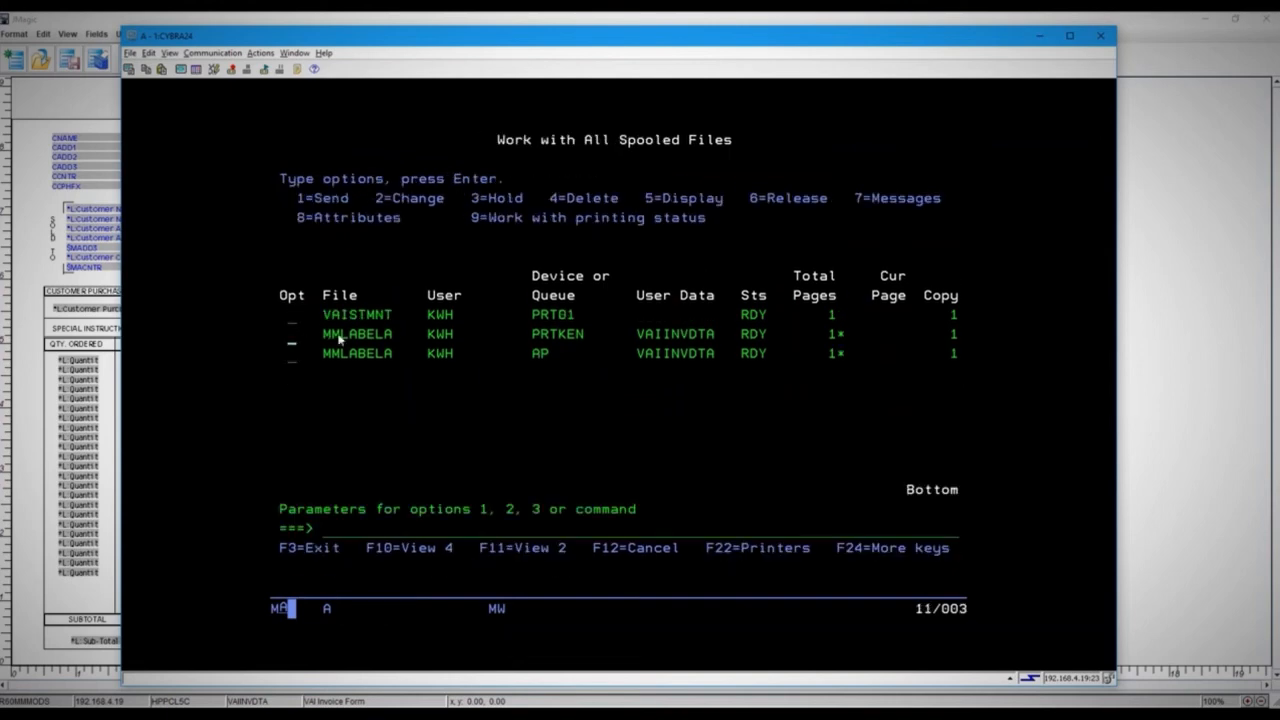
Examine the devices and user data of the remaining MMLABELA spooled files, then return to the MarkMagic main screen.
drag(322, 336, 966, 364)
click(544, 392)
drag(532, 327, 591, 340)
drag(325, 347, 332, 360)
drag(466, 350, 562, 353)
click(610, 349)
click(563, 358)
click(537, 356)
drag(322, 346, 559, 364)
click(661, 357)
drag(314, 345, 428, 358)
click(476, 357)
click(292, 357)
key(F3)
key(F12)
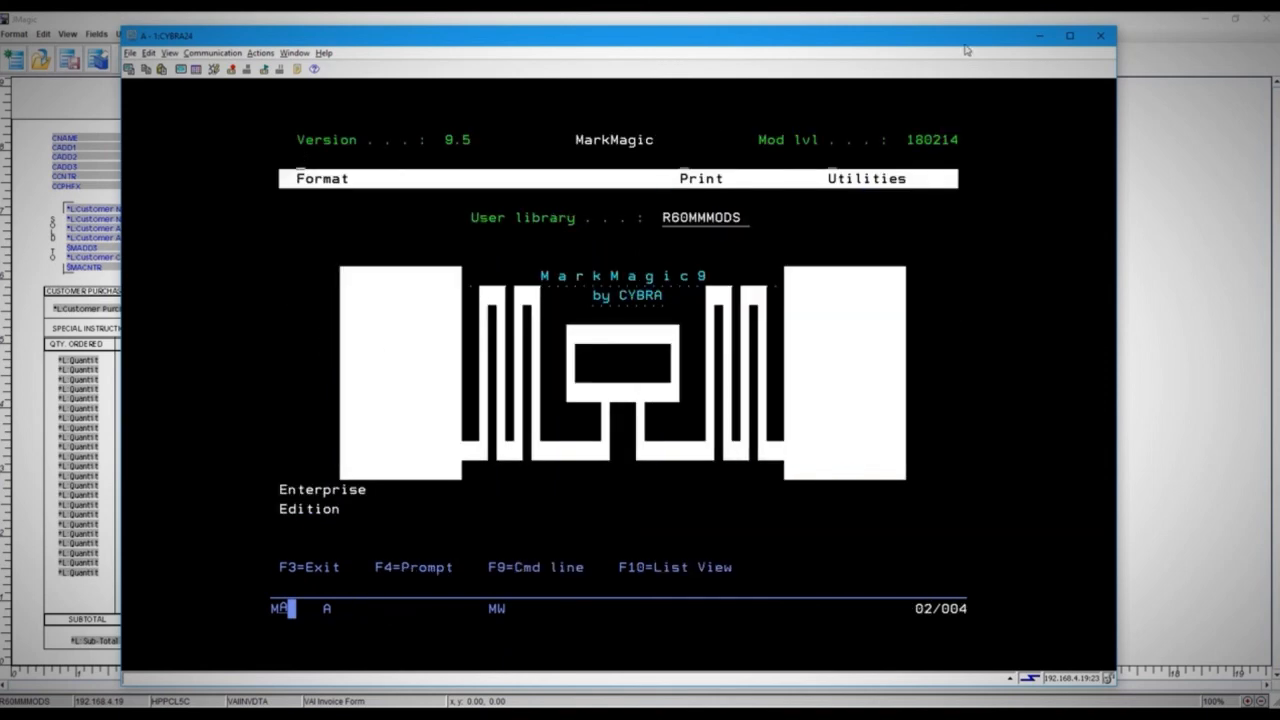
Switch back to the JMagic form designer and open the invoice format's list of PrintTransformer conditions.
click(1040, 36)
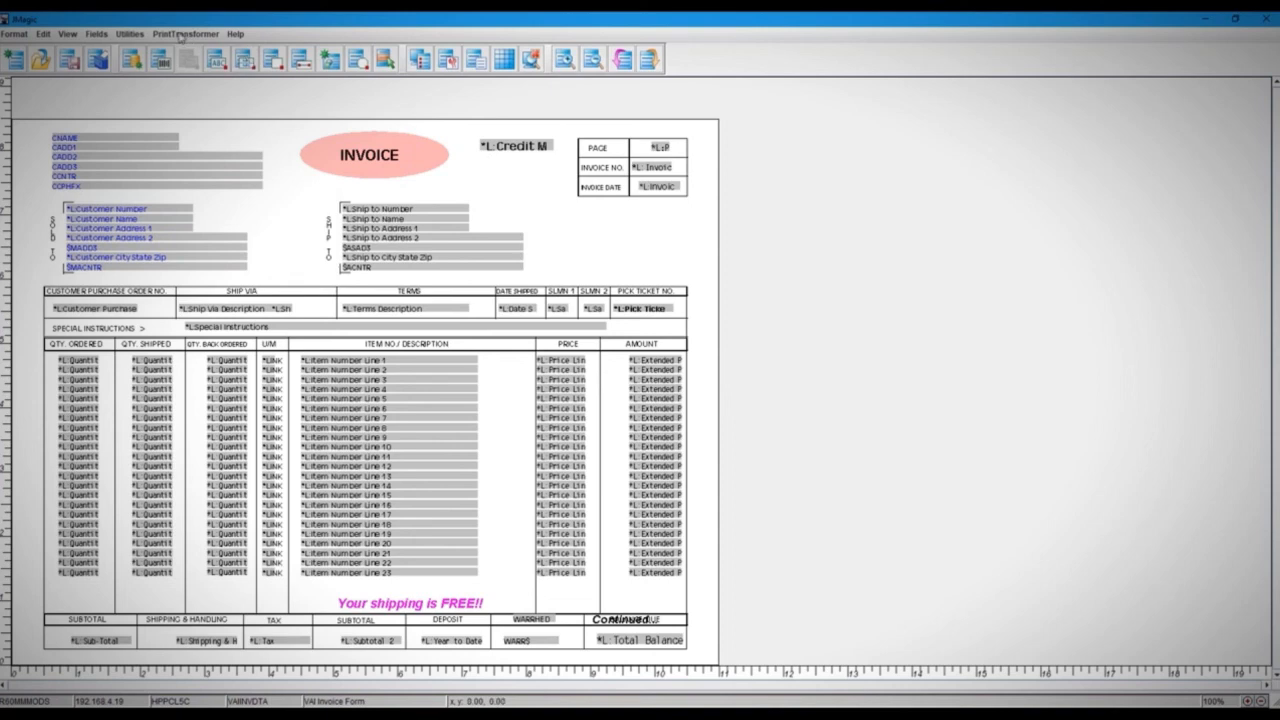
click(181, 34)
click(190, 66)
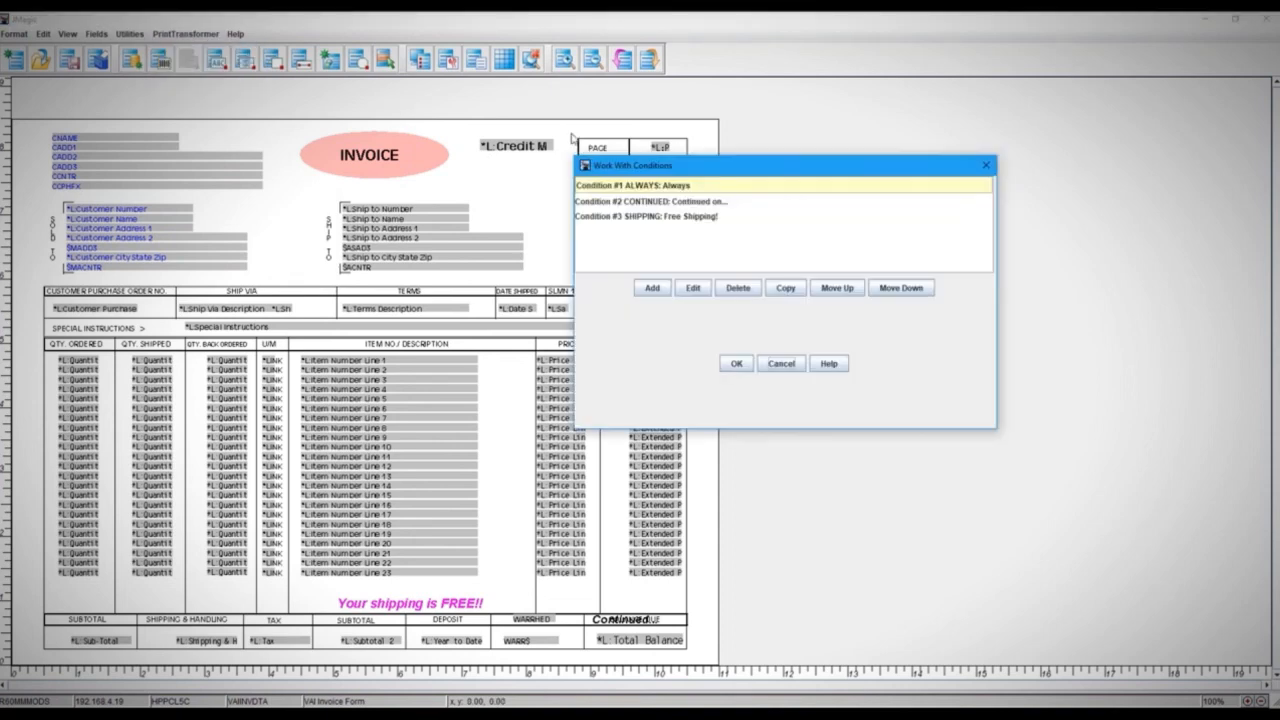
drag(745, 172, 492, 177)
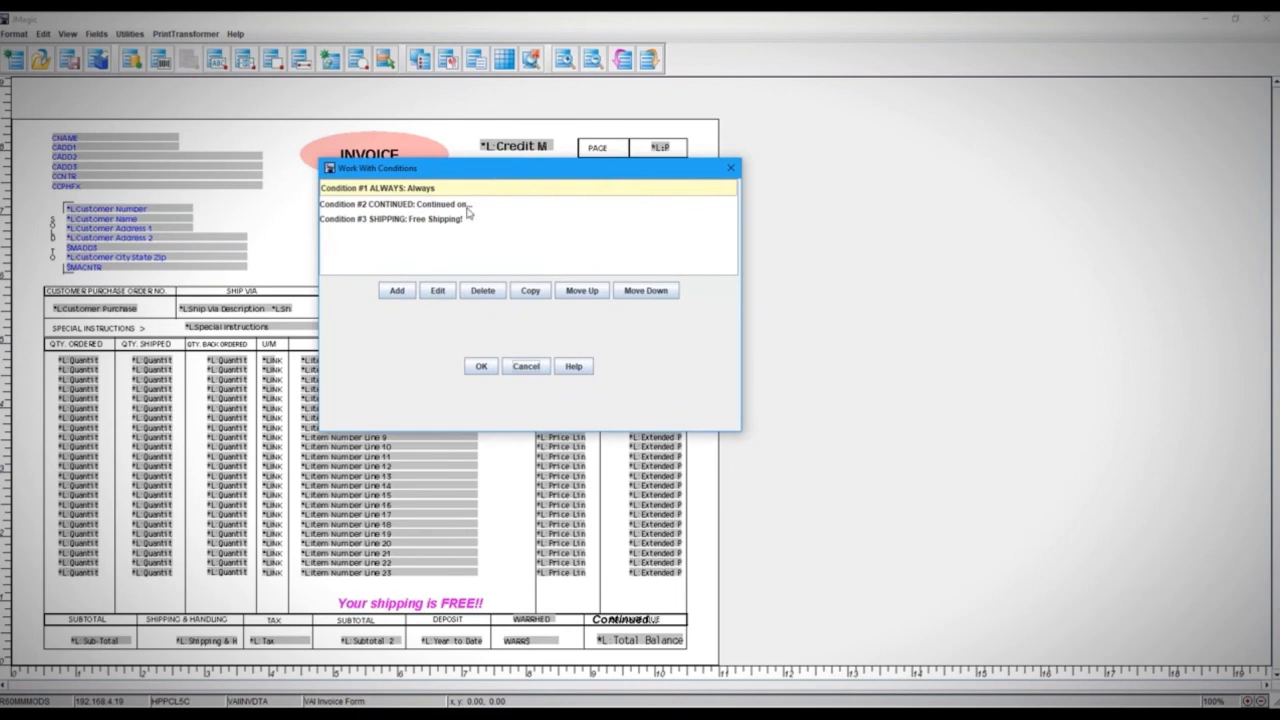
Edit the SHIPPING condition and add an action targeting the SHIPPING & HANDLING heading text, field #31.
click(436, 220)
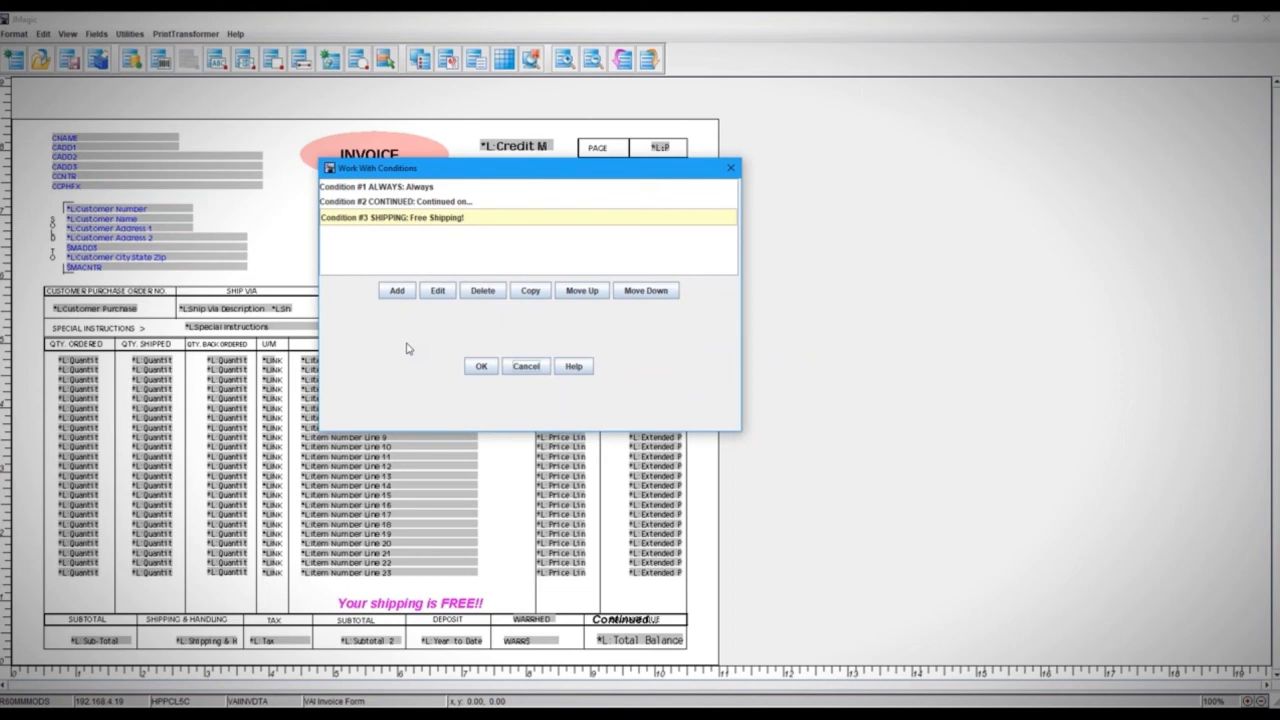
drag(508, 172, 514, 169)
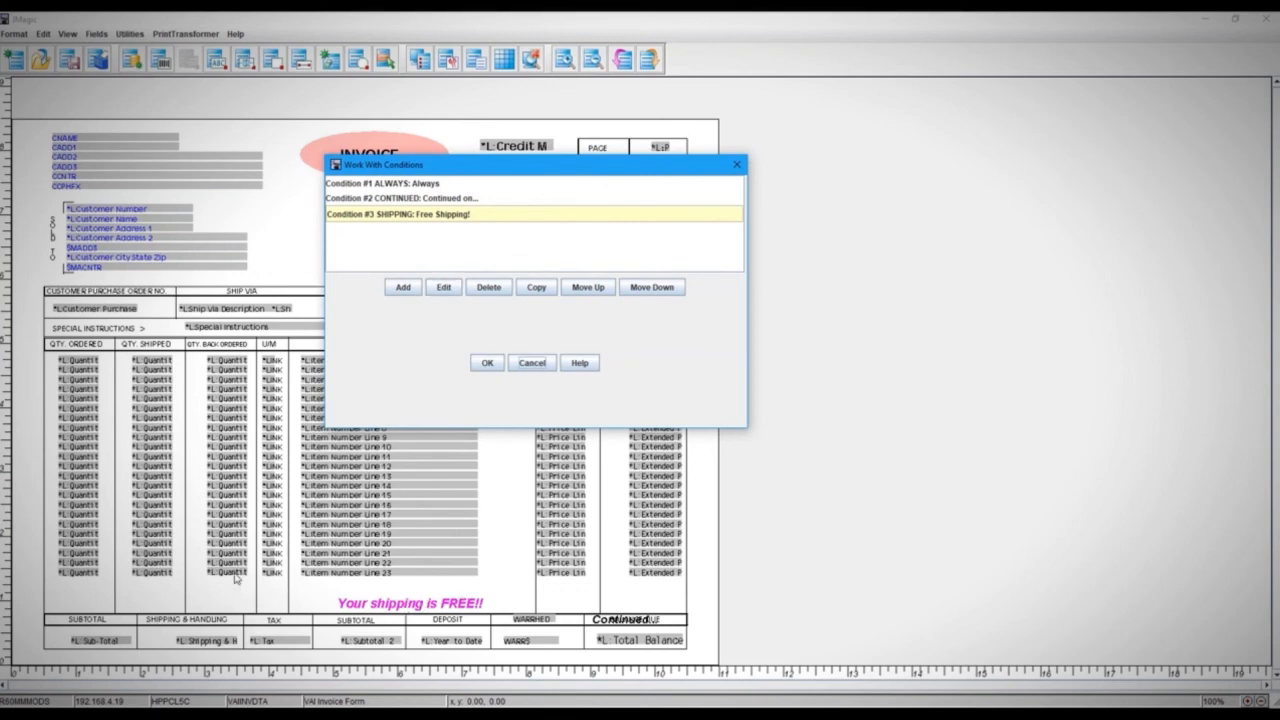
click(447, 290)
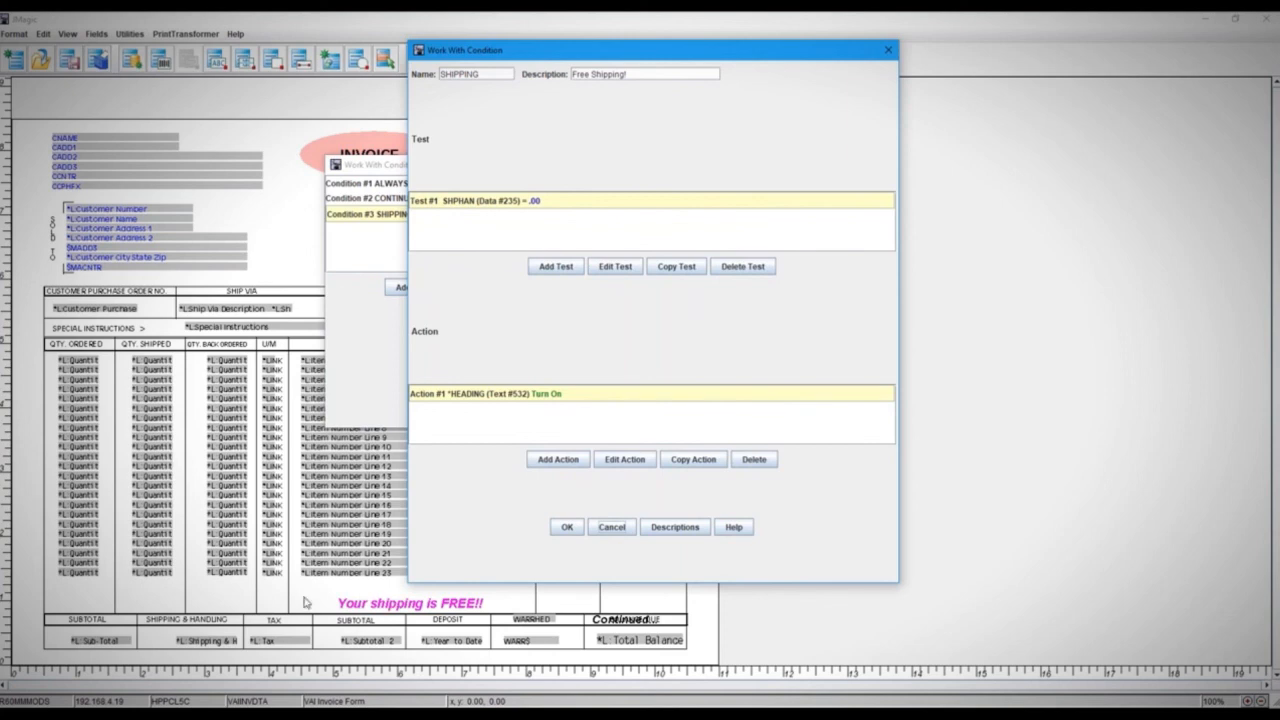
click(559, 463)
double_click(565, 182)
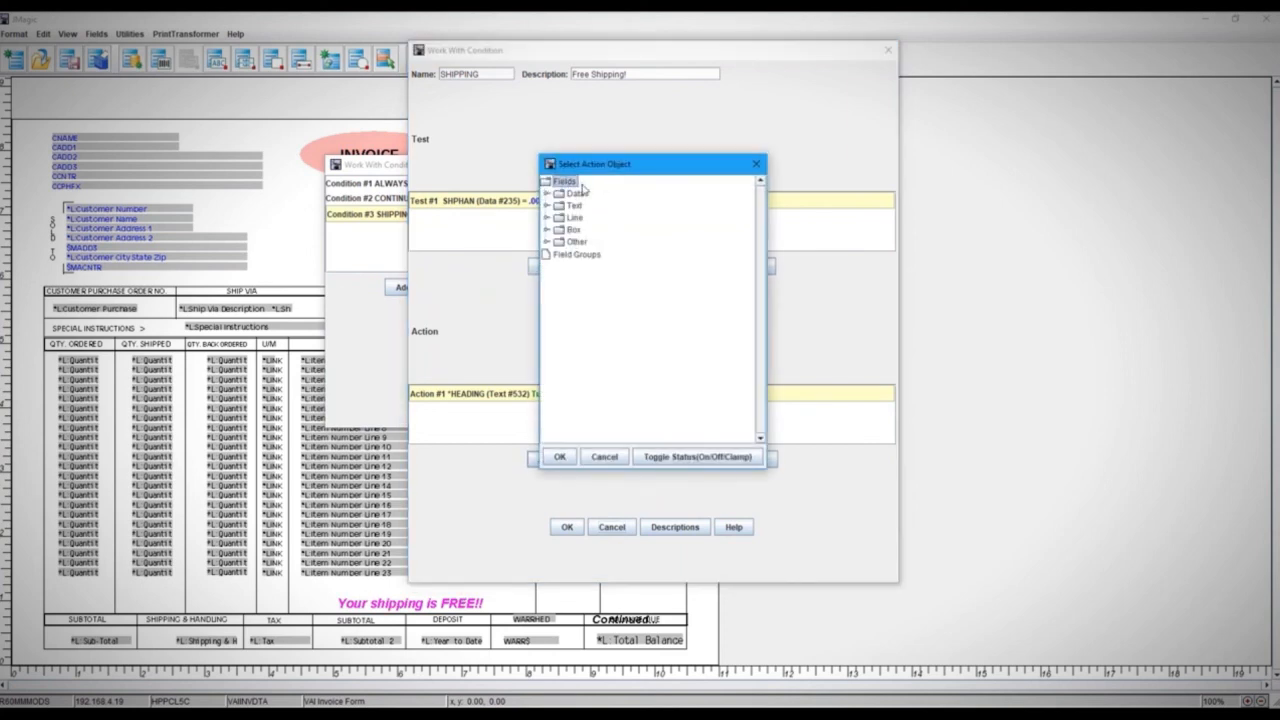
double_click(574, 205)
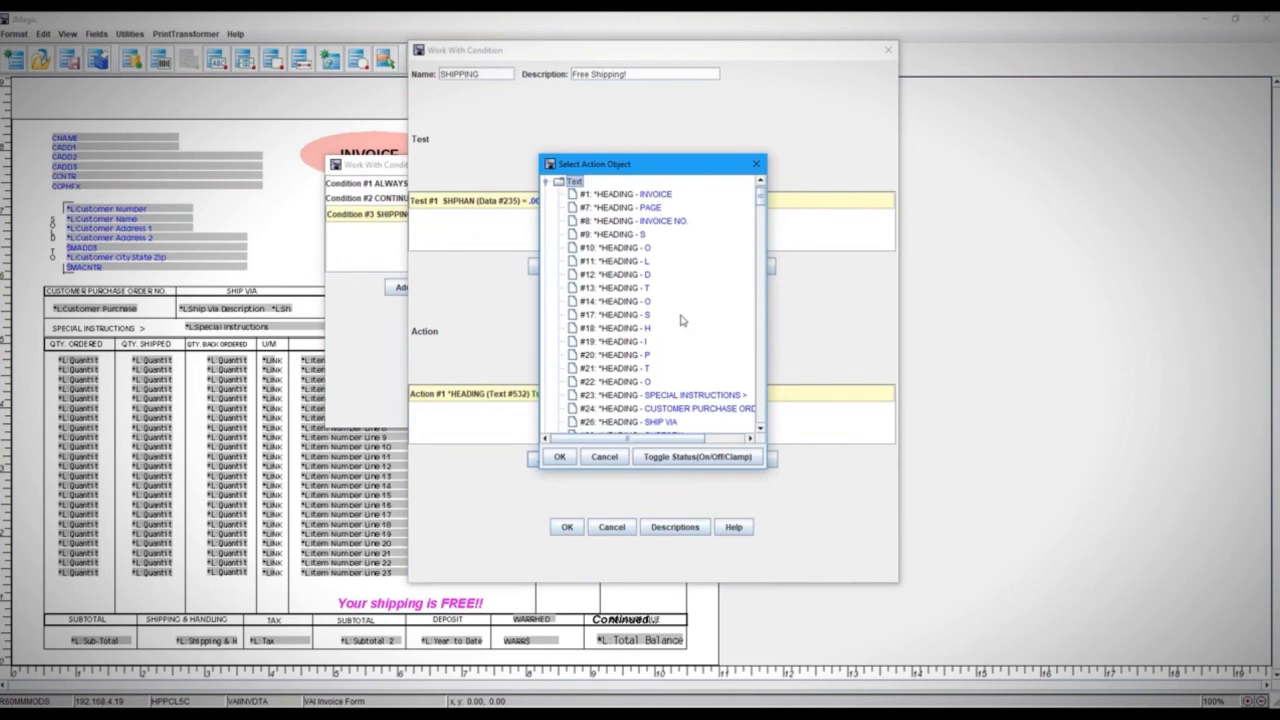
scroll(681, 320, down, 3)
click(710, 333)
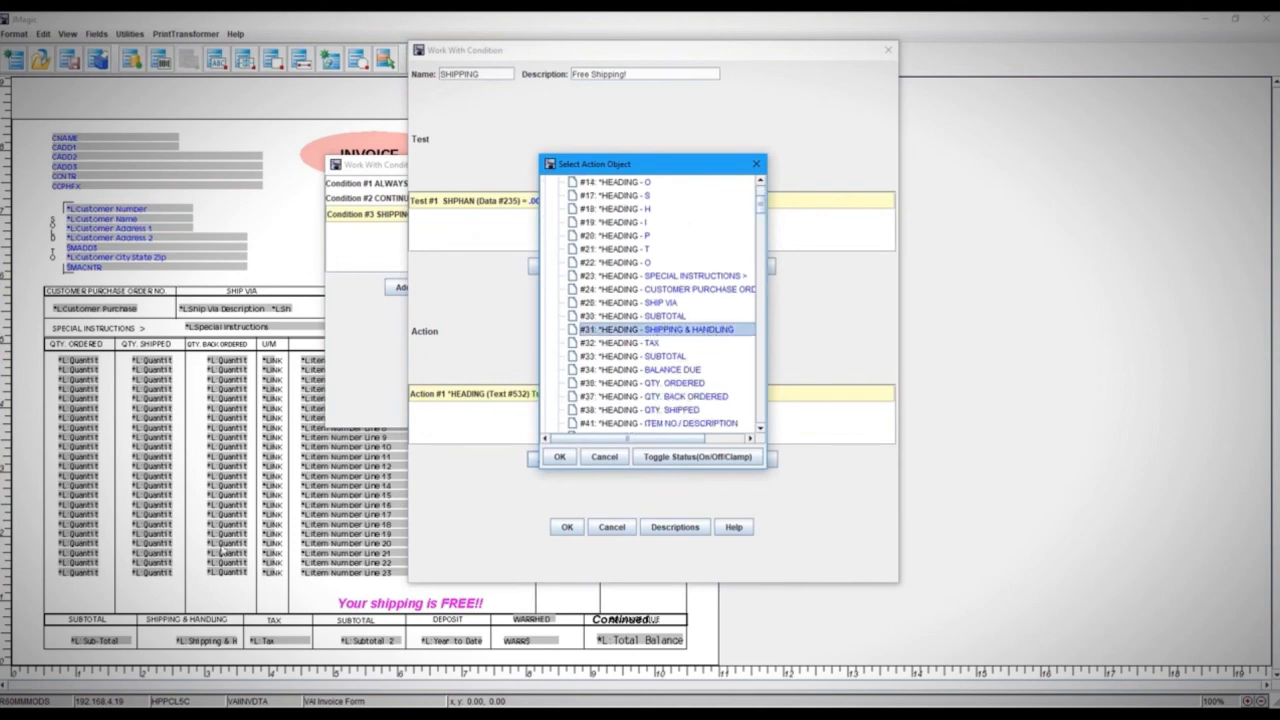
click(556, 457)
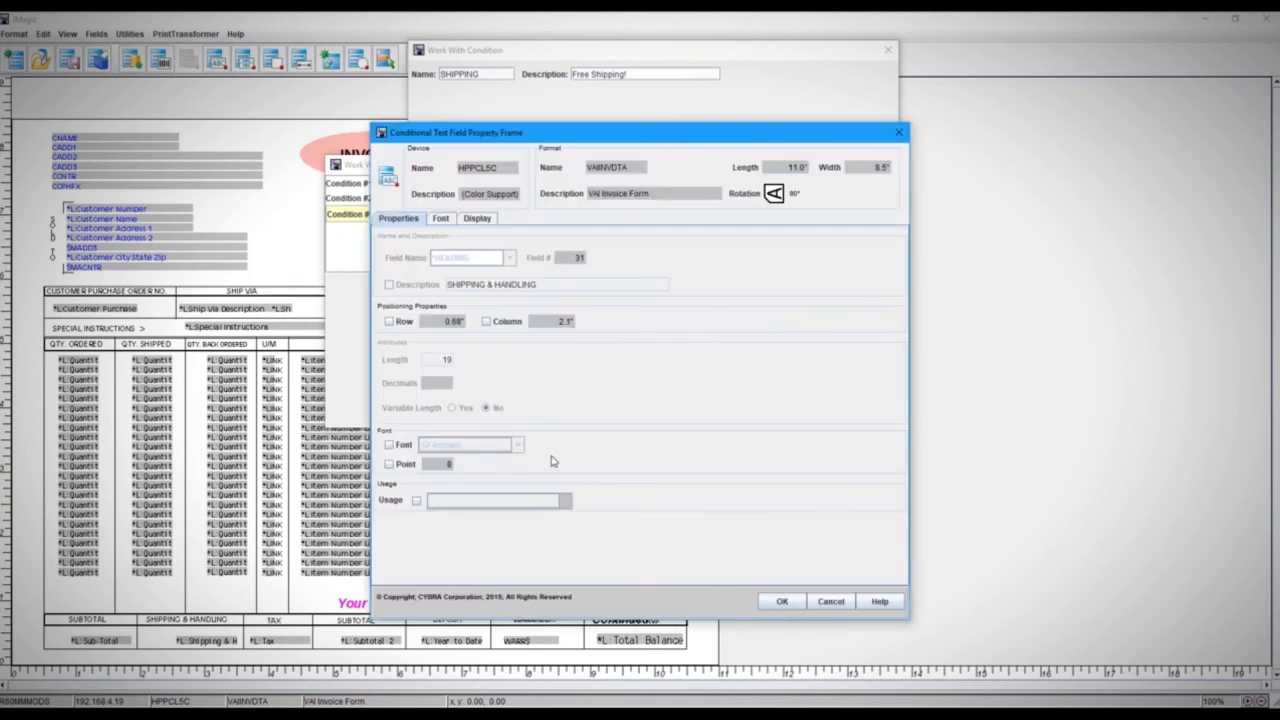
drag(514, 134, 493, 130)
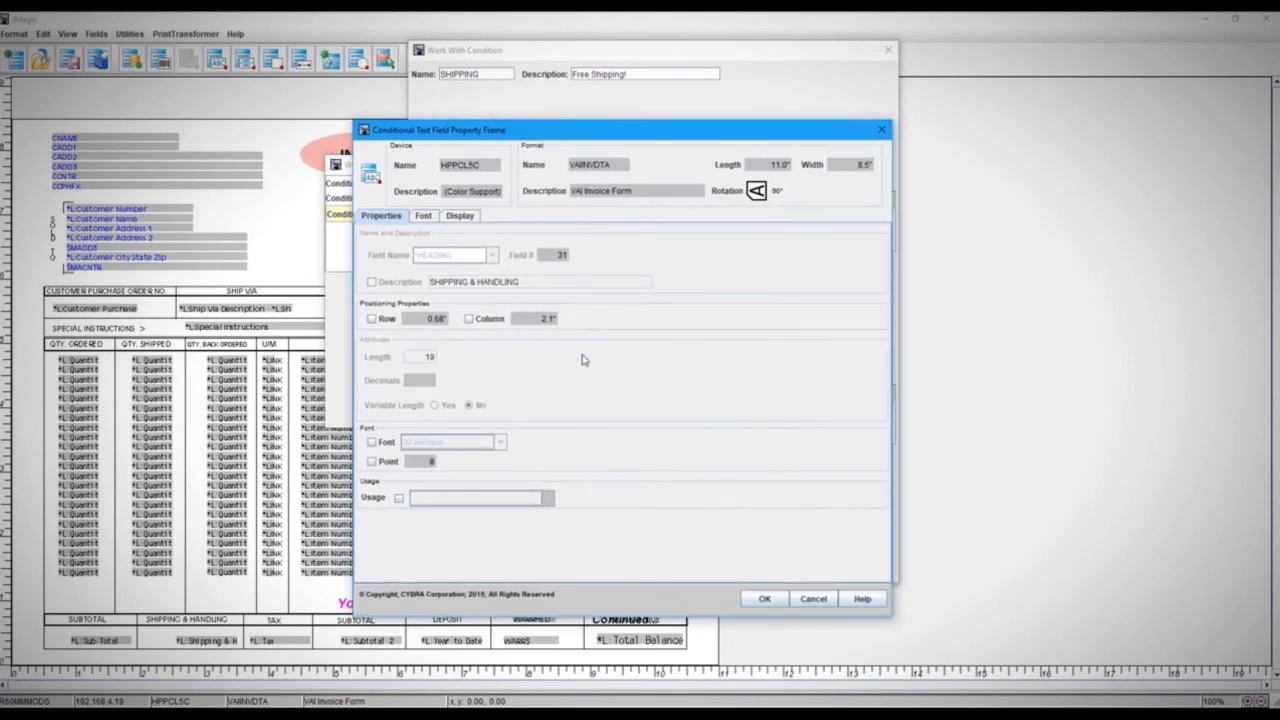
click(372, 463)
click(372, 462)
click(371, 442)
click(371, 442)
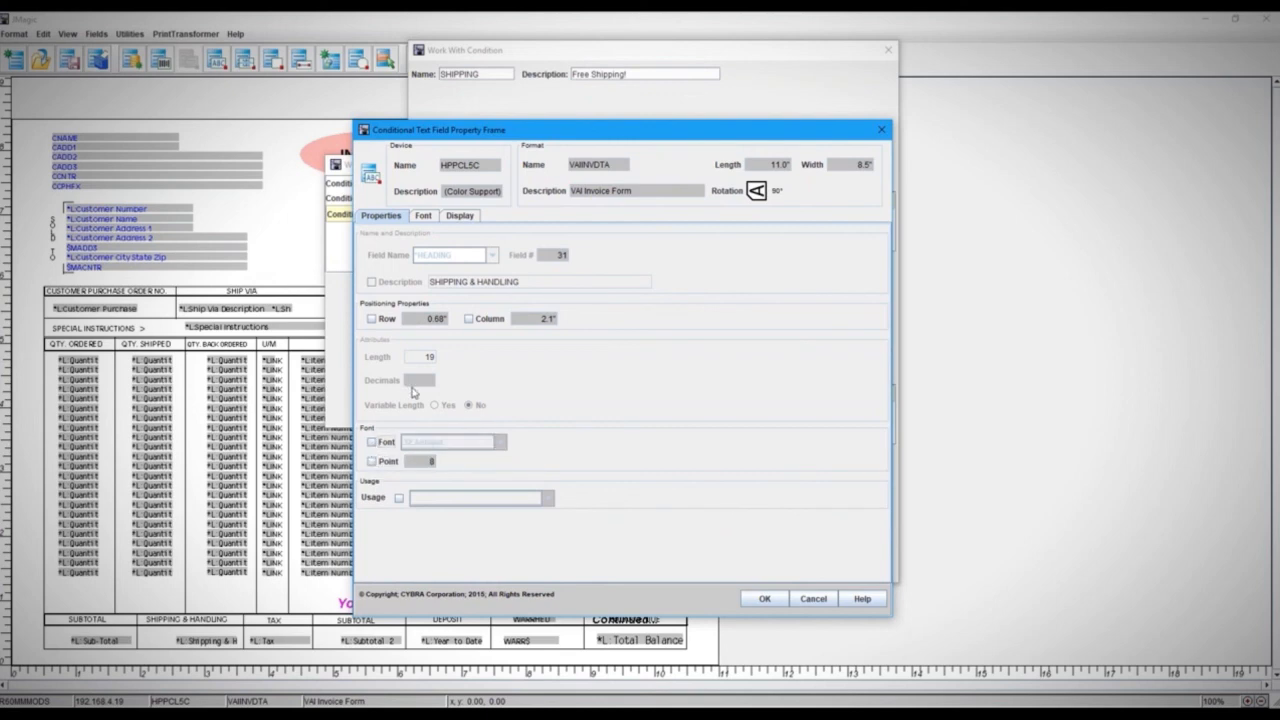
Set the conditional SHIPPING & HANDLING heading's font color to Magenta and its style to Italic.
click(424, 216)
click(375, 254)
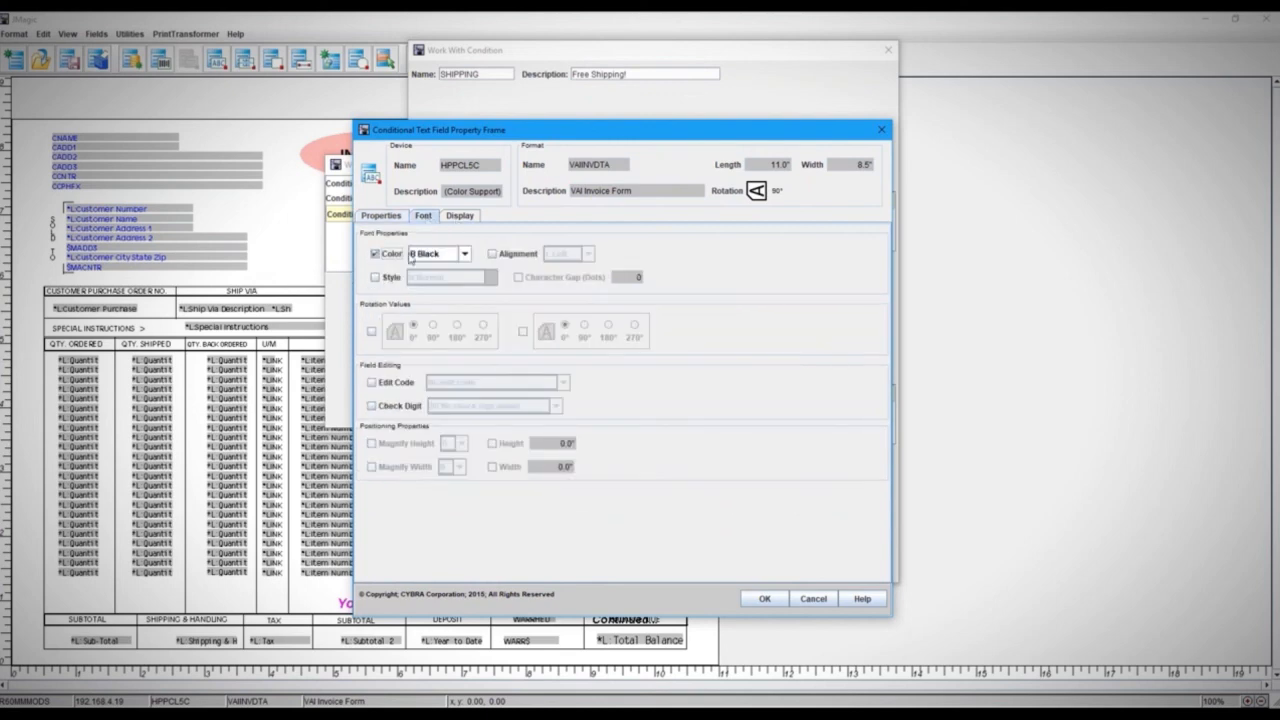
click(422, 256)
scroll(438, 298, down, 2)
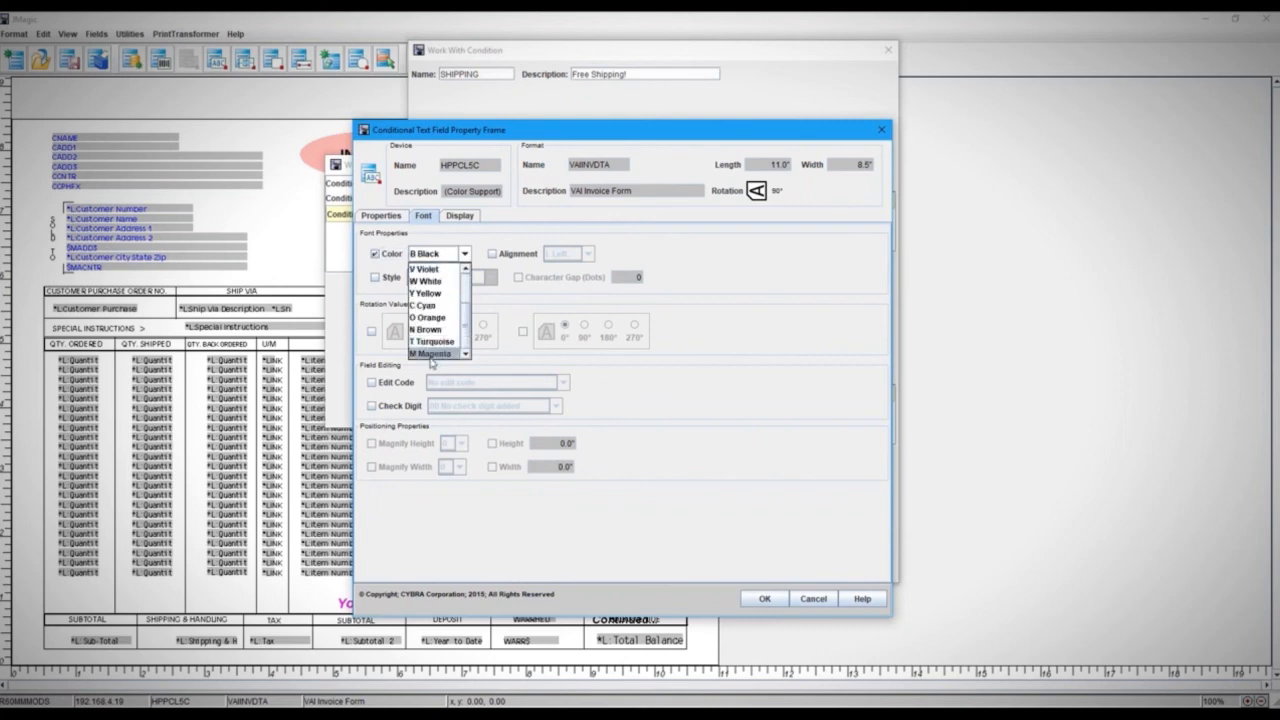
click(431, 354)
click(375, 277)
click(436, 278)
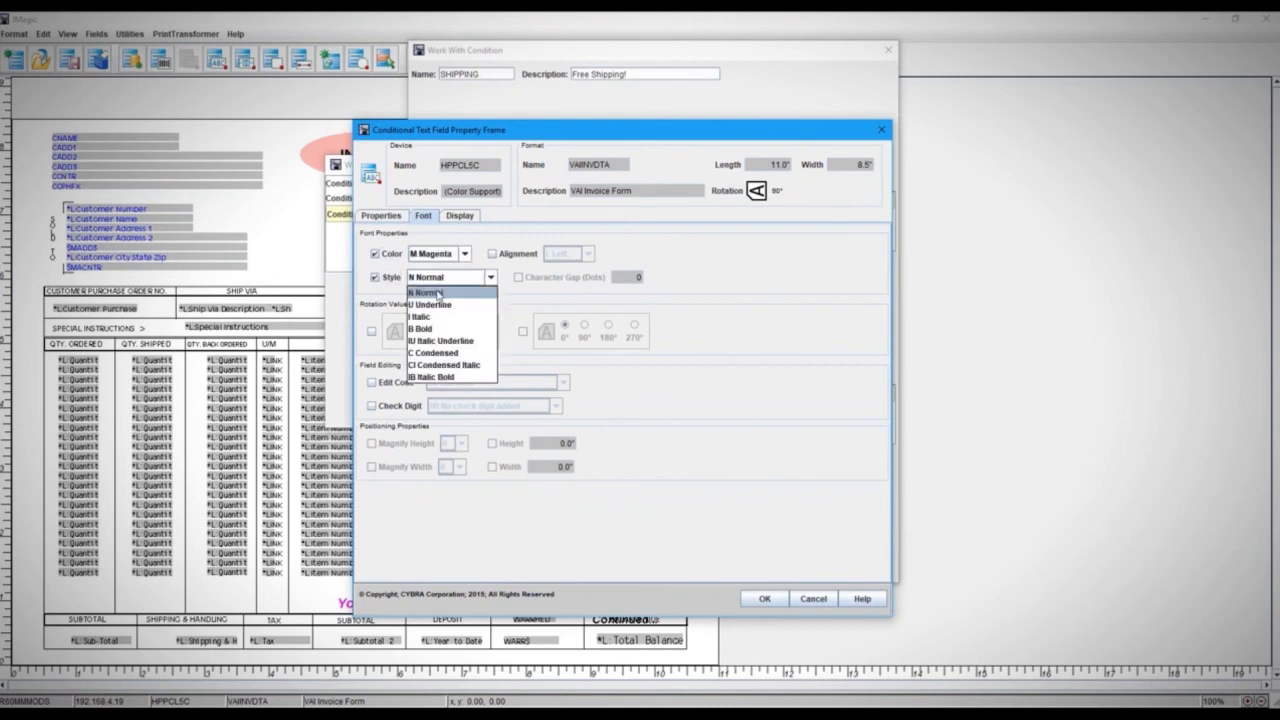
click(440, 317)
click(764, 598)
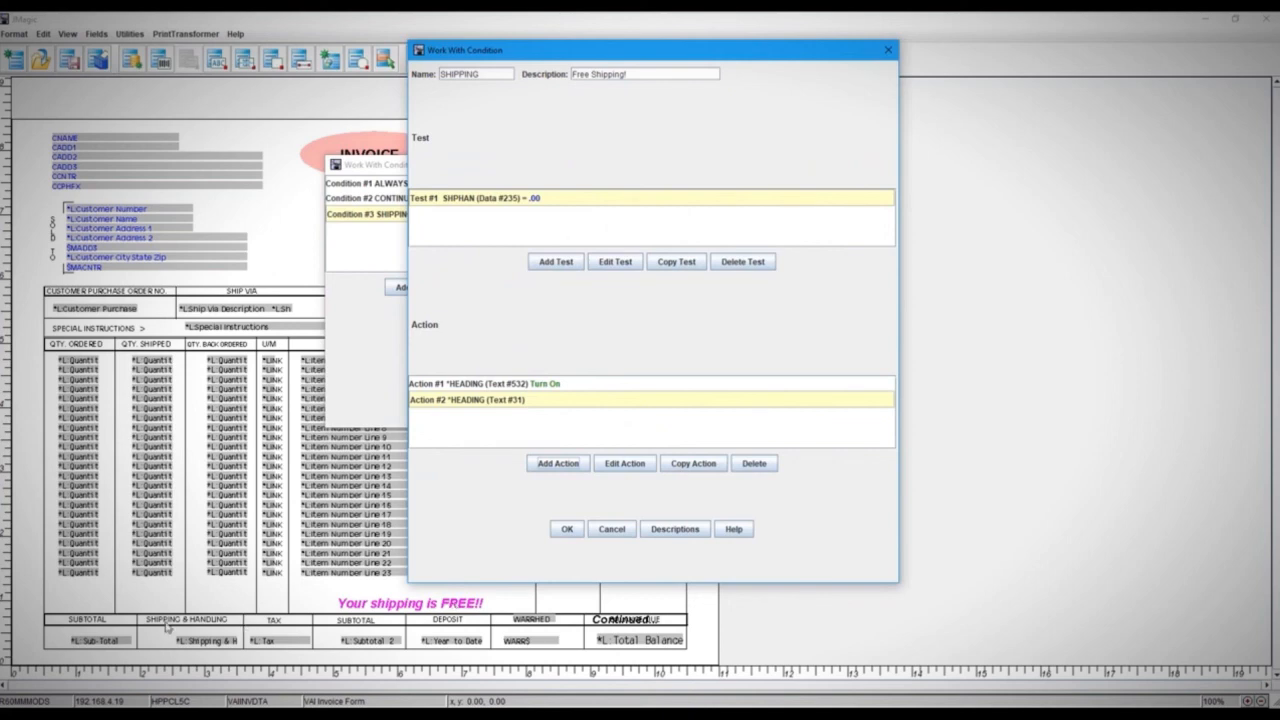
Accept the updated SHIPPING condition and condition list, and save the VAI invoice format.
click(567, 531)
click(493, 364)
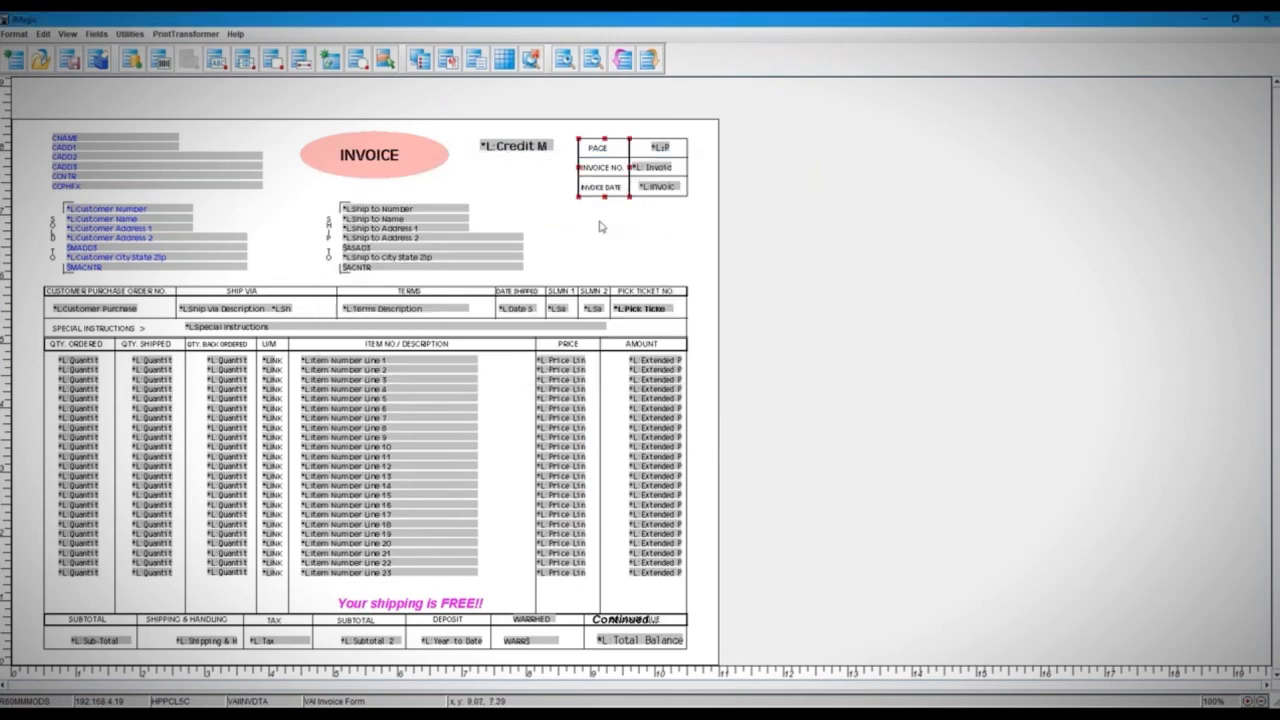
click(68, 60)
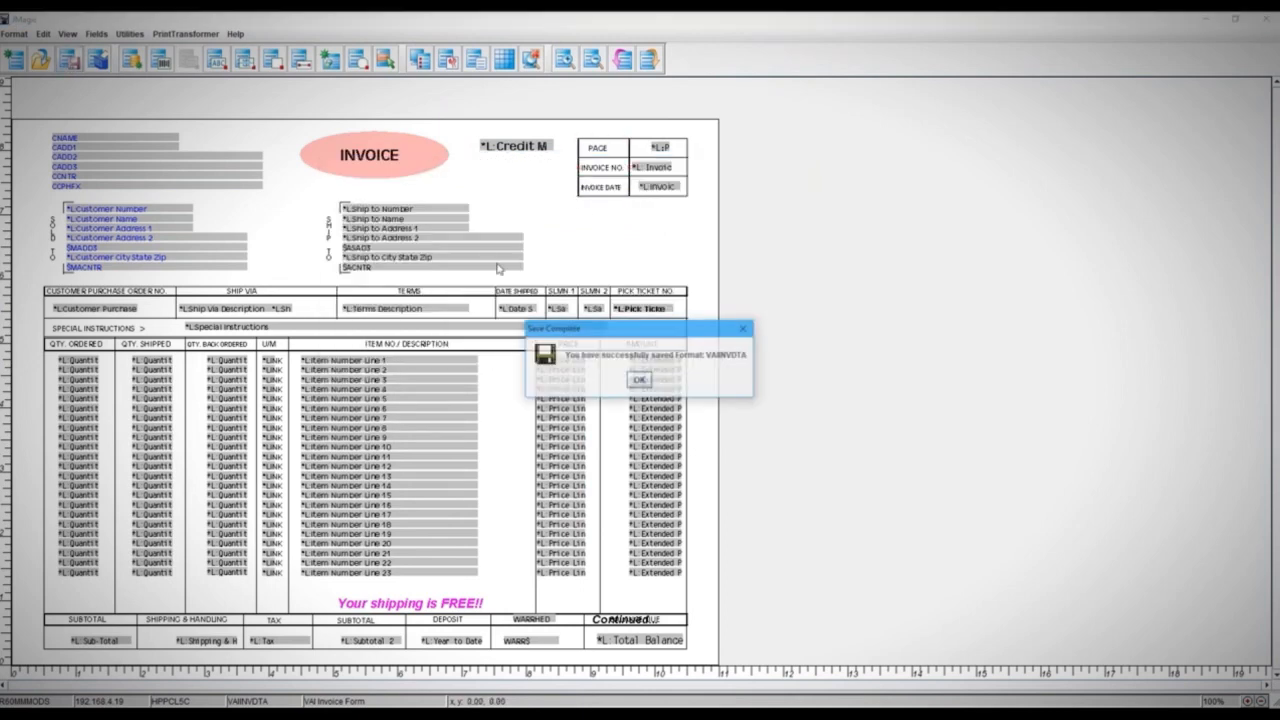
click(640, 383)
Preview the invoice spooled file from record *FIRST to *LAST, view its second page, and close the preview.
click(531, 60)
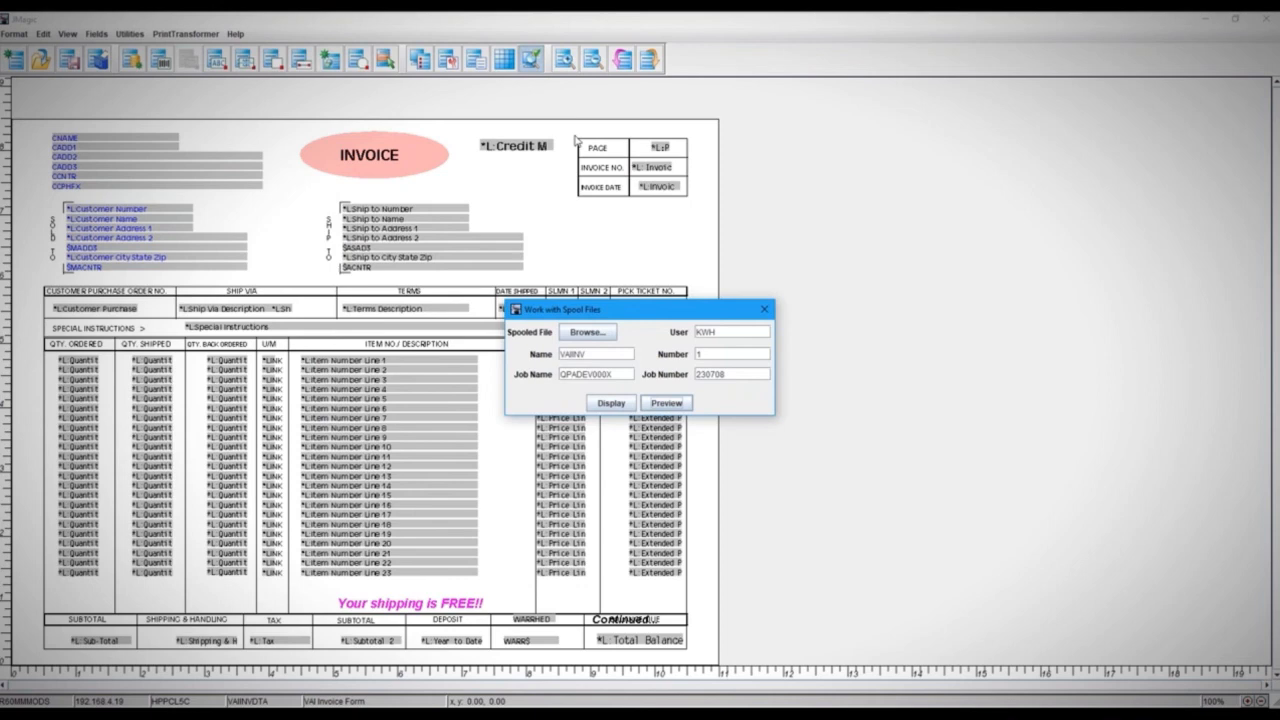
click(668, 403)
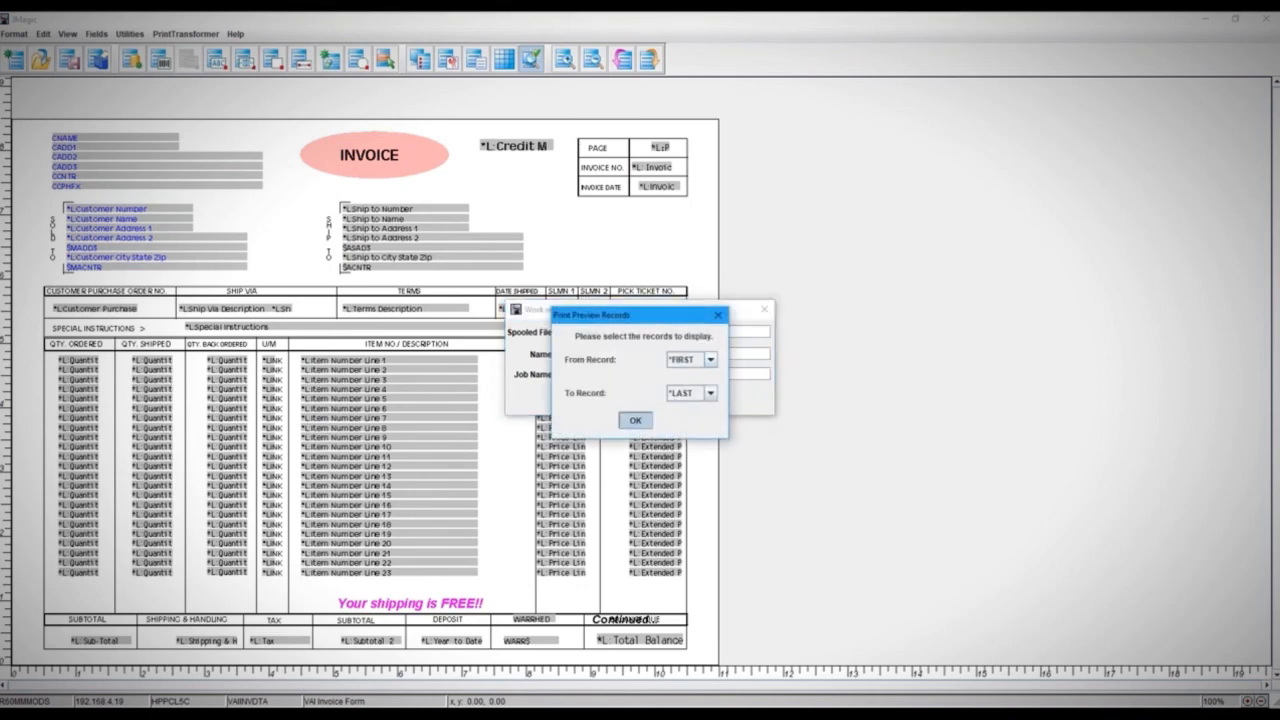
click(634, 420)
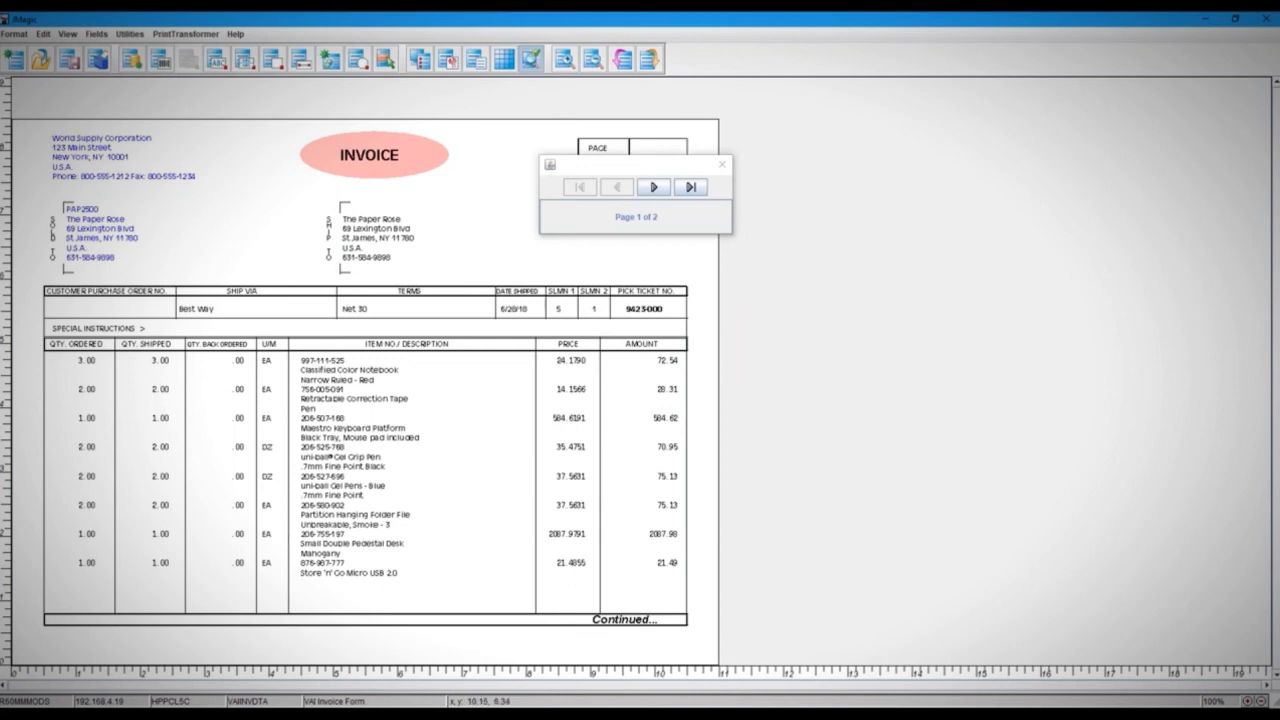
click(655, 190)
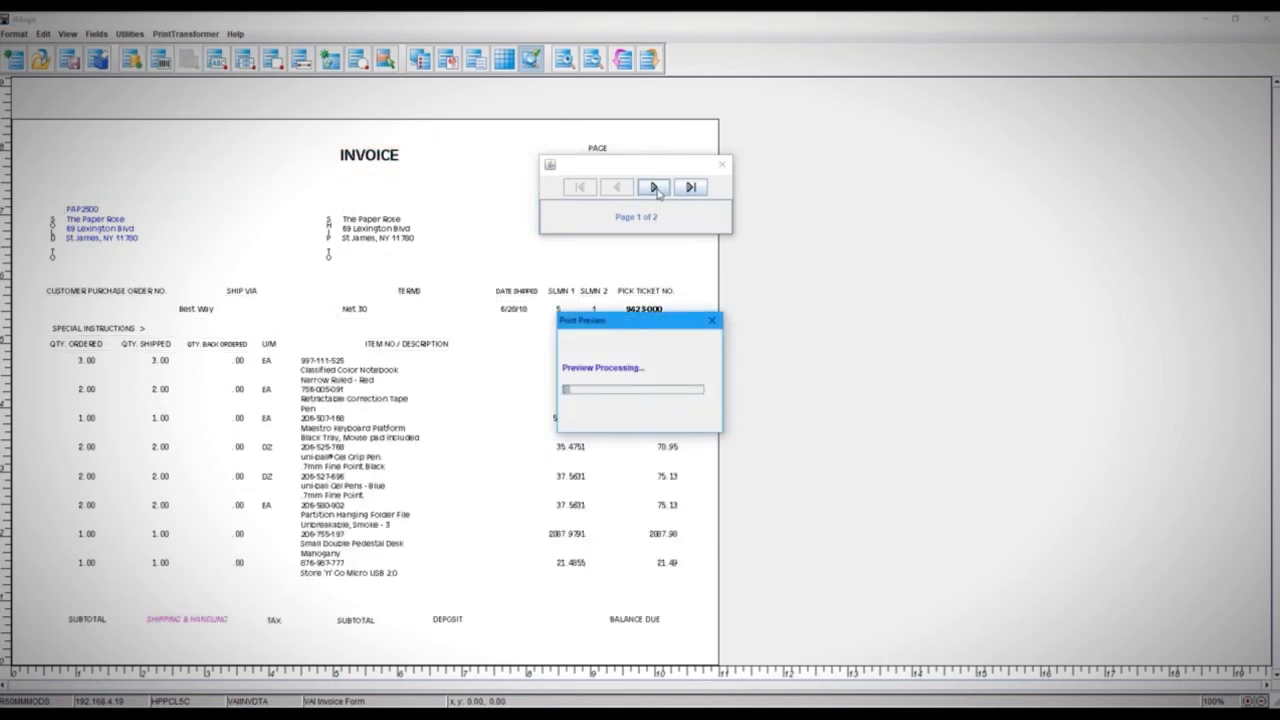
click(724, 169)
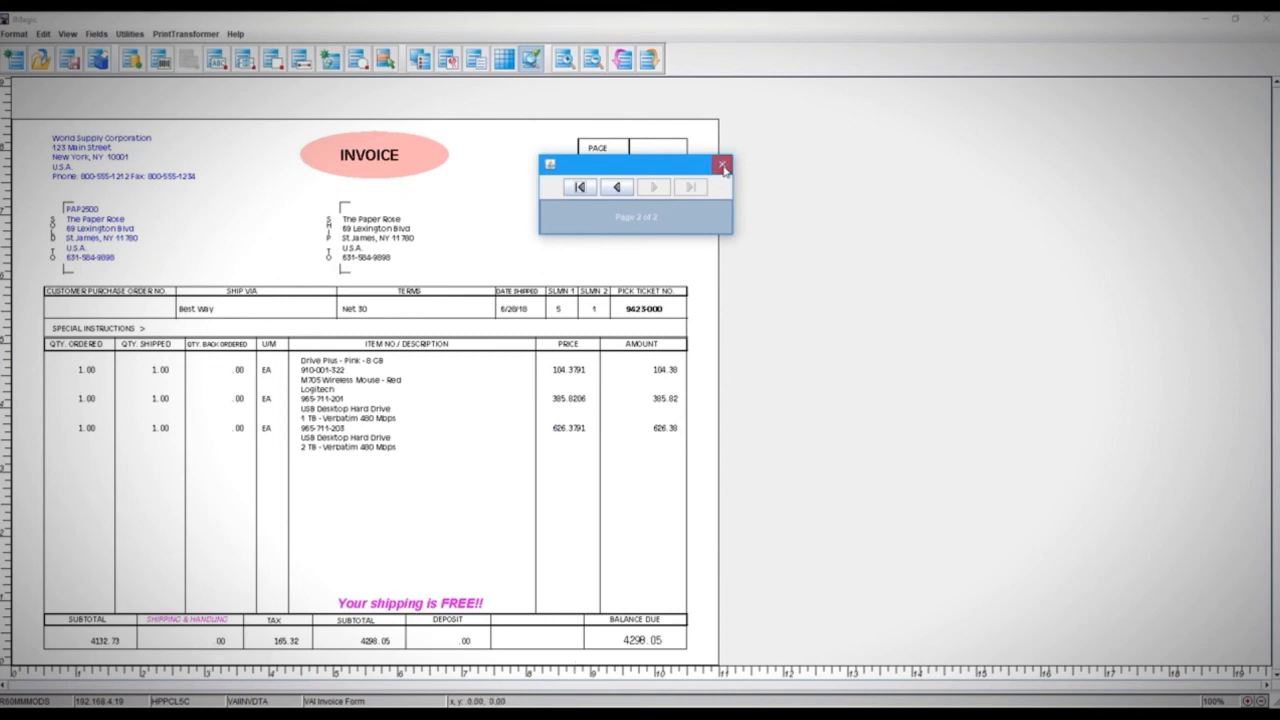
click(724, 169)
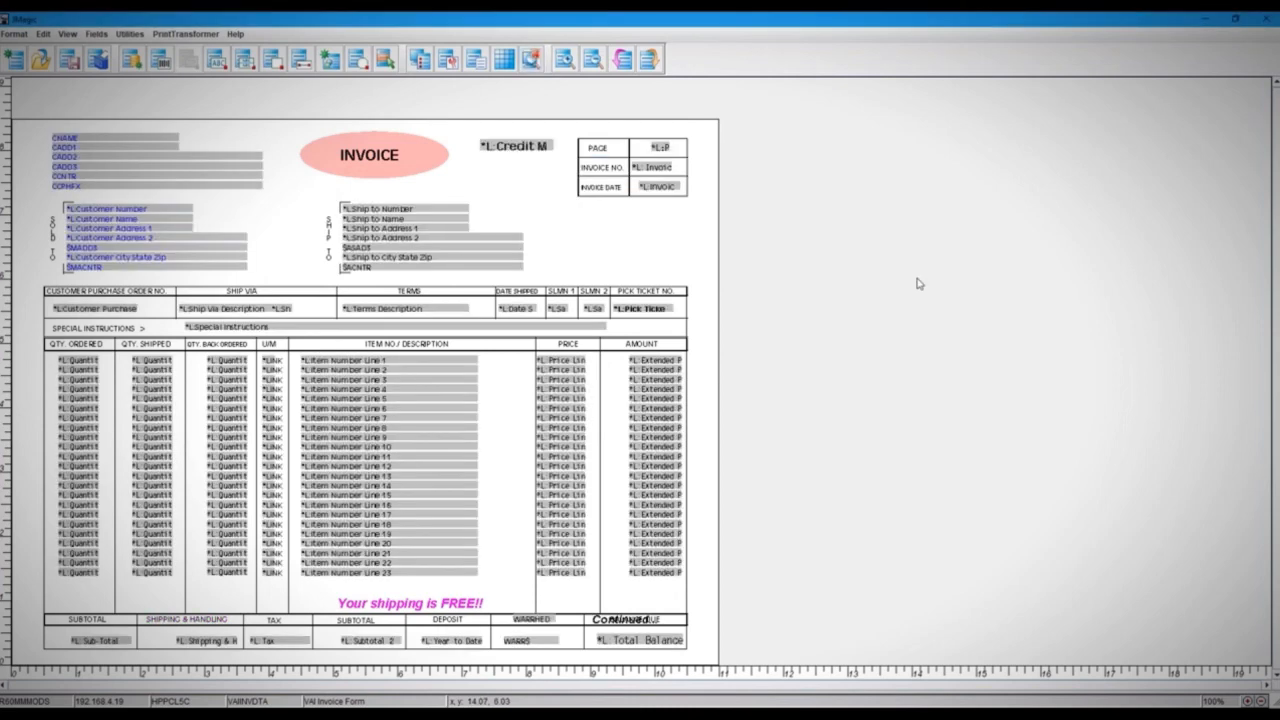